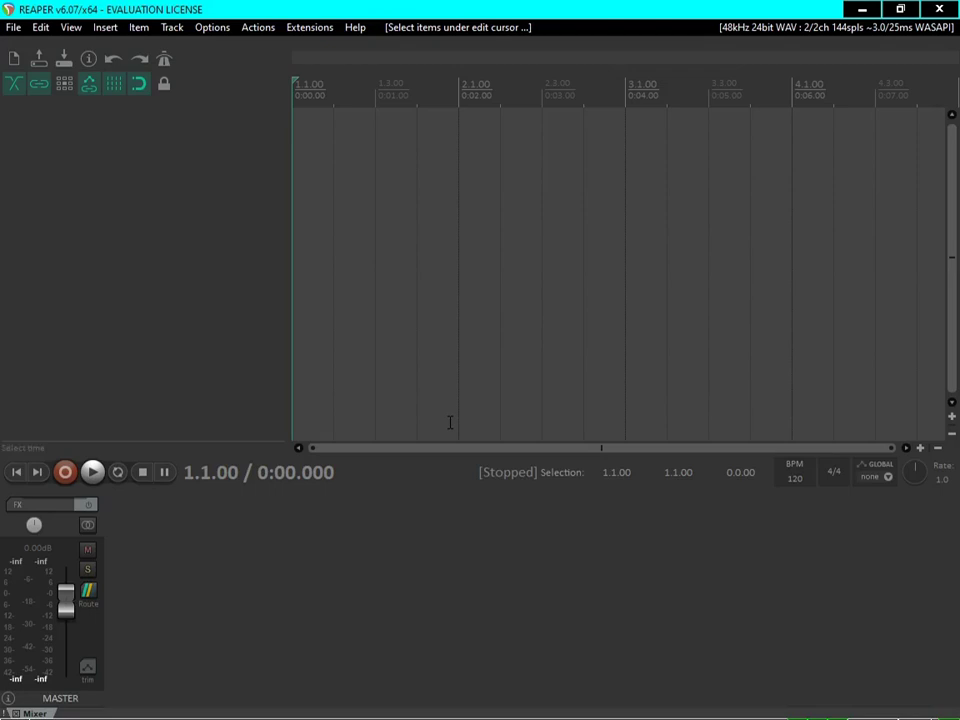
Set the timeline ruler's time unit to Minutes:Seconds.
key("alt+v")
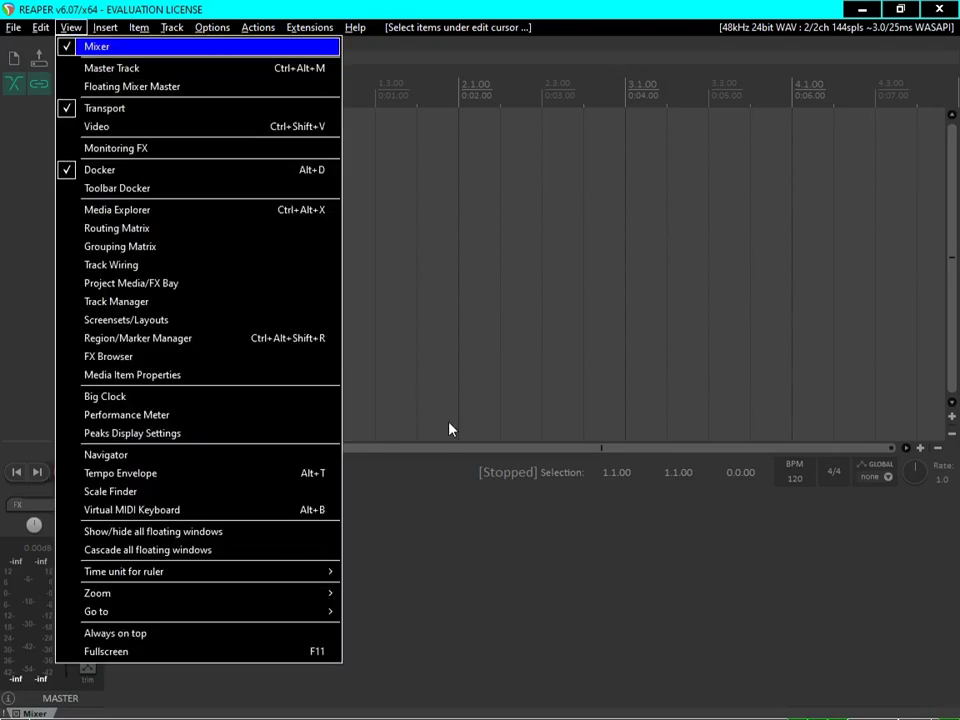
key("Up")
key("Up")
key("Up")
key("Up")
key("Up")
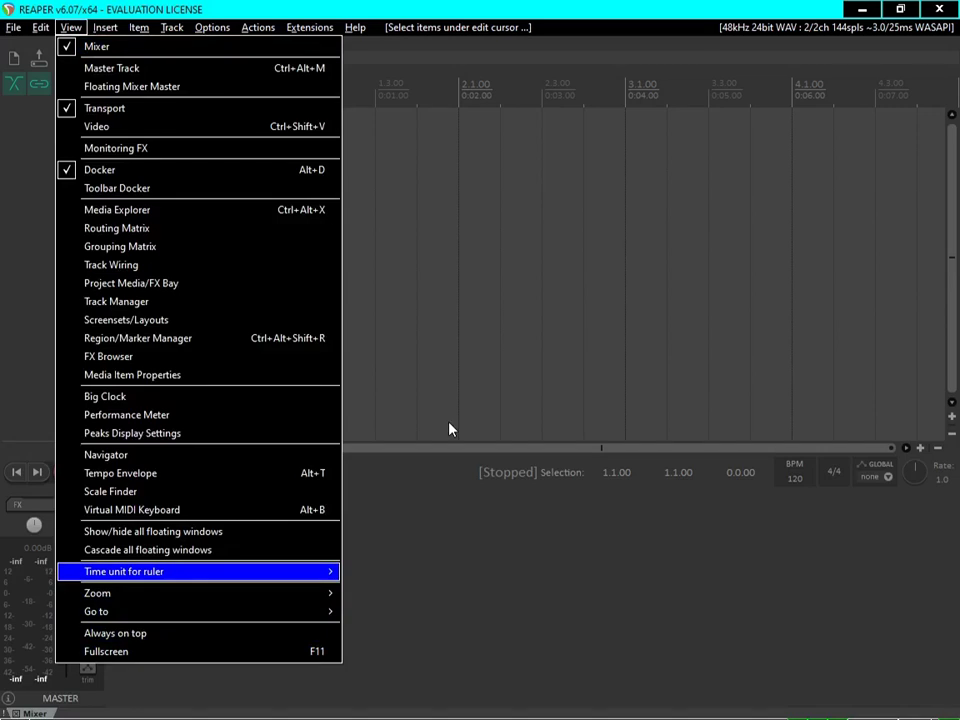
key("Right")
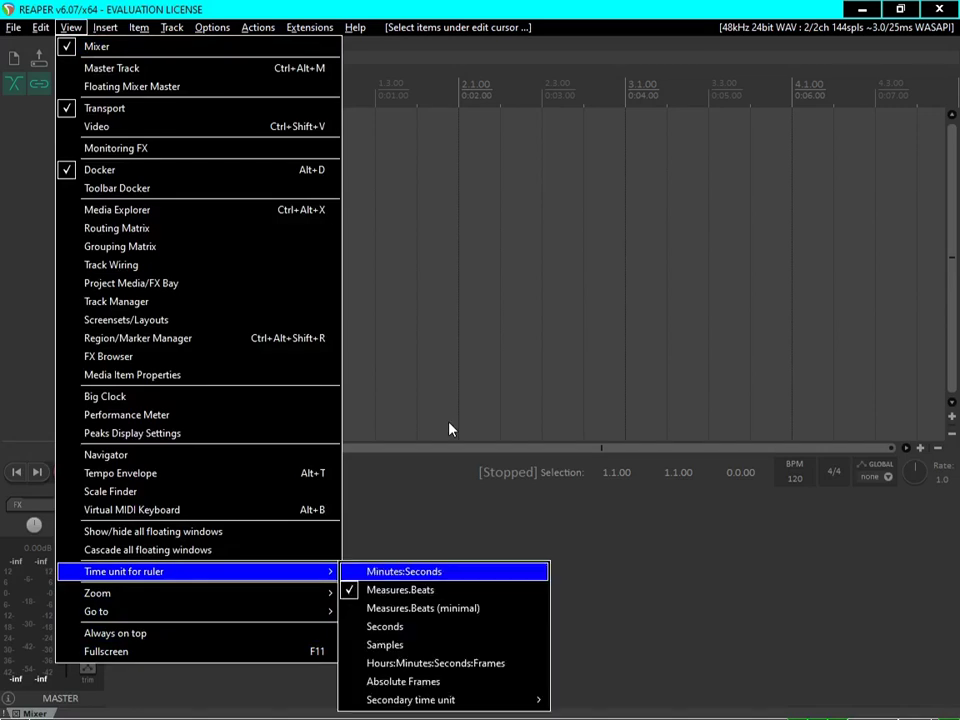
key("Return")
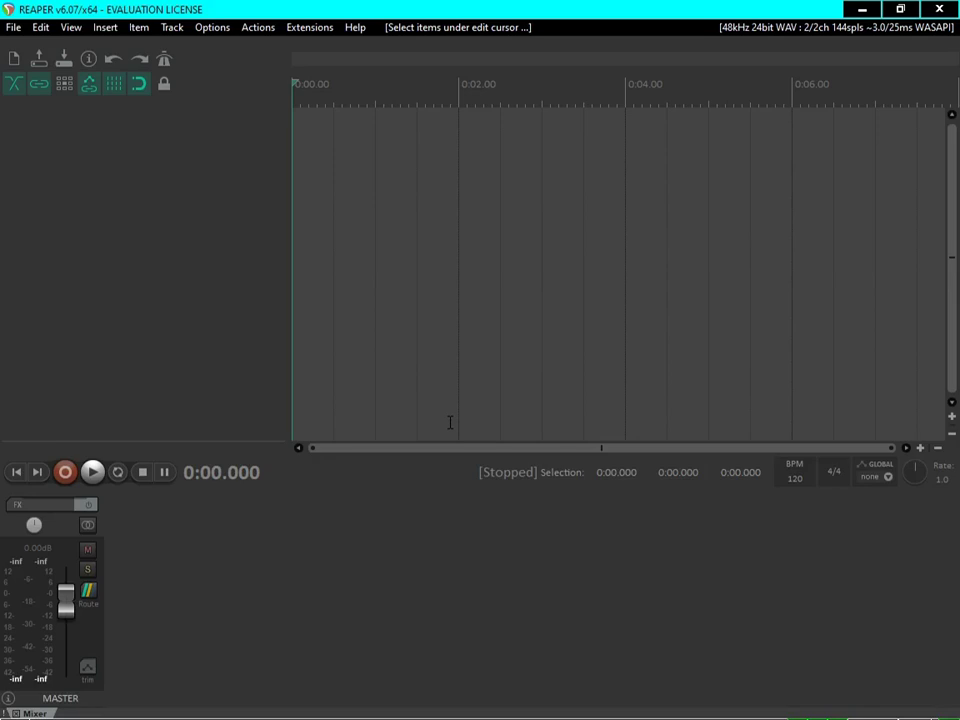
key("alt+i")
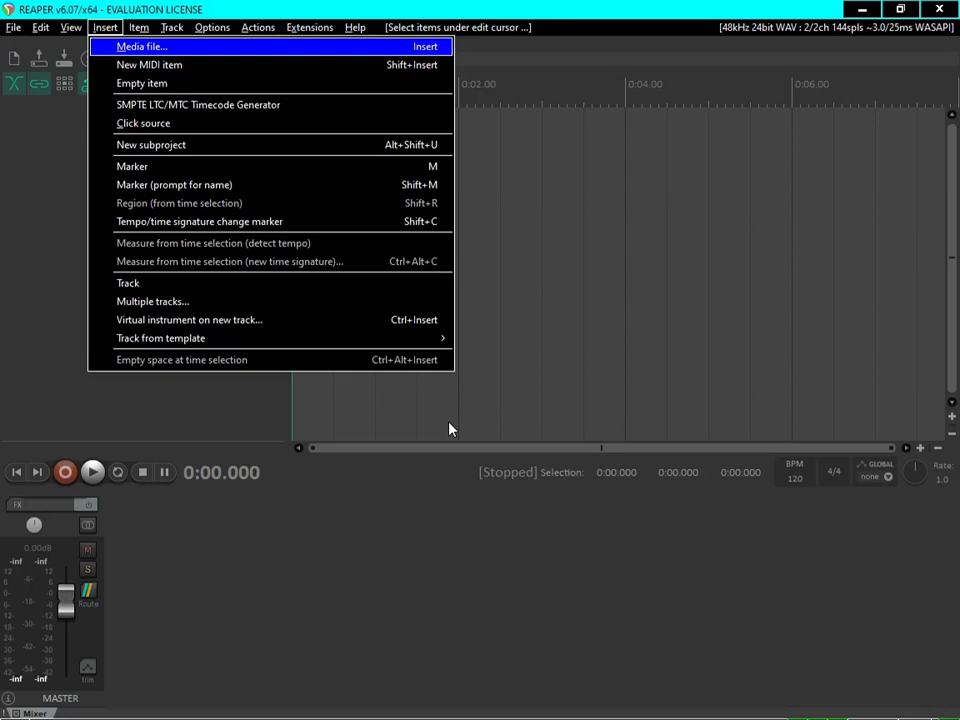
key("Return")
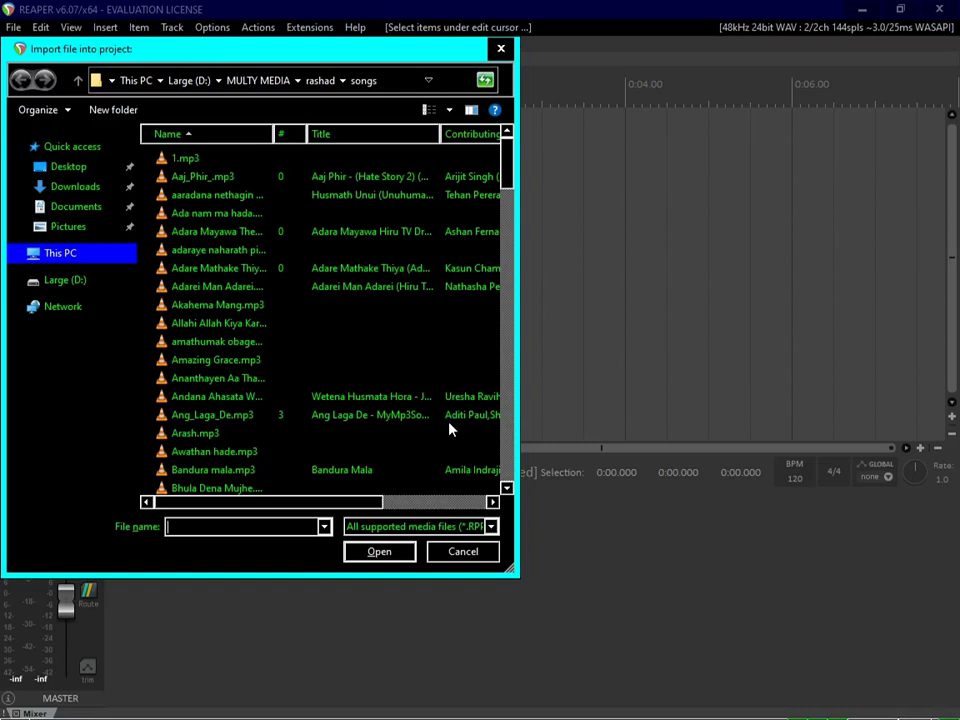
key("Escape")
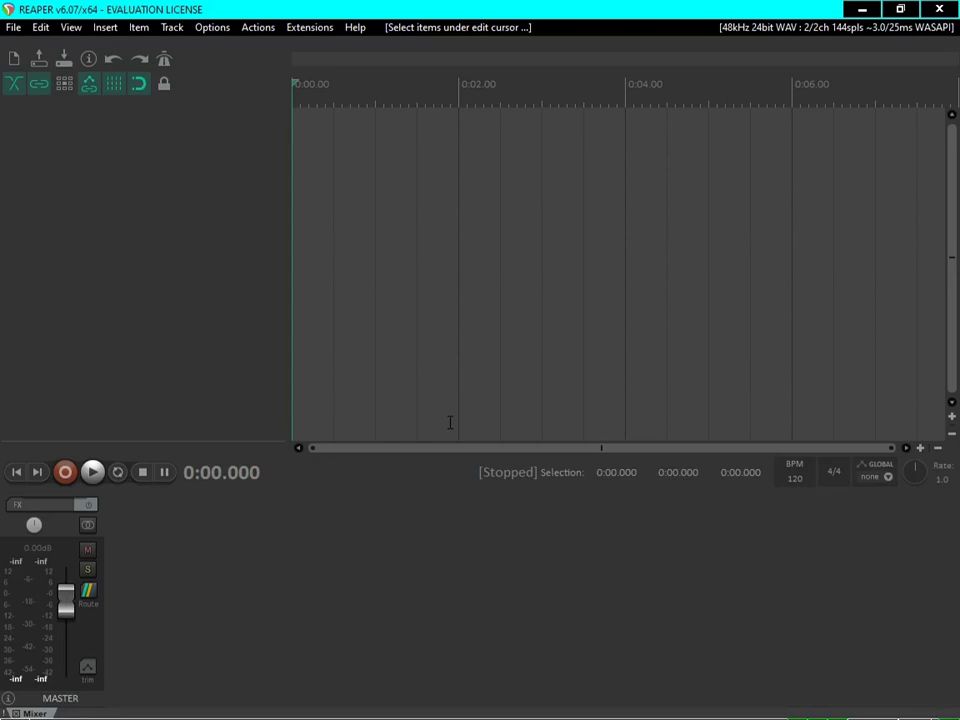
Import the Steve Jobs' 2005 Stanford Commencement Address MP3 from the Documents folder into the project.
key("Insert")
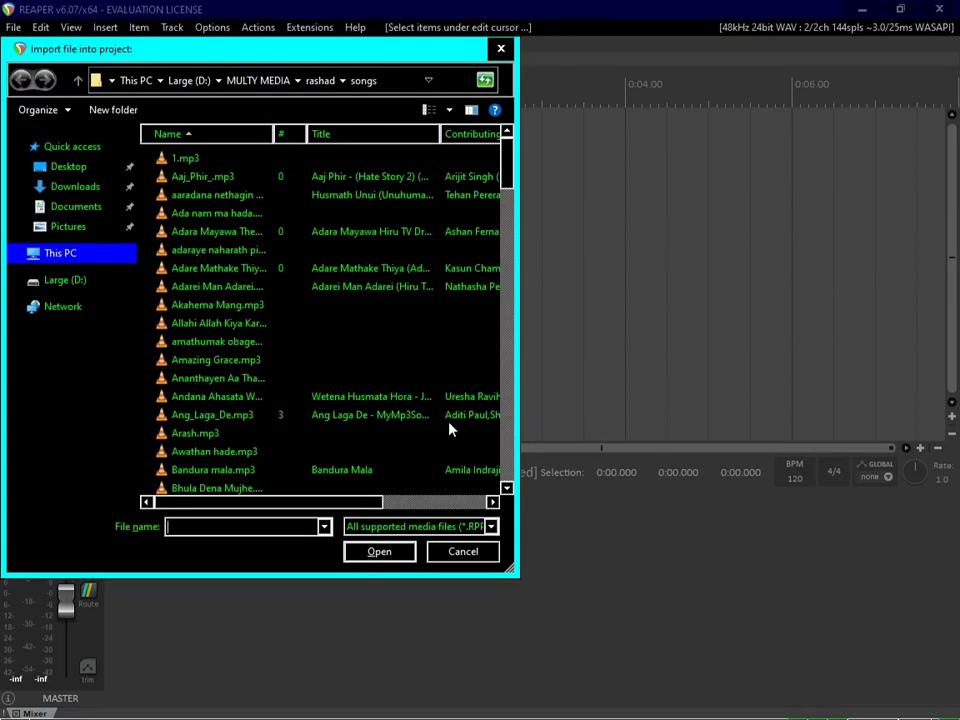
key("shift+Tab")
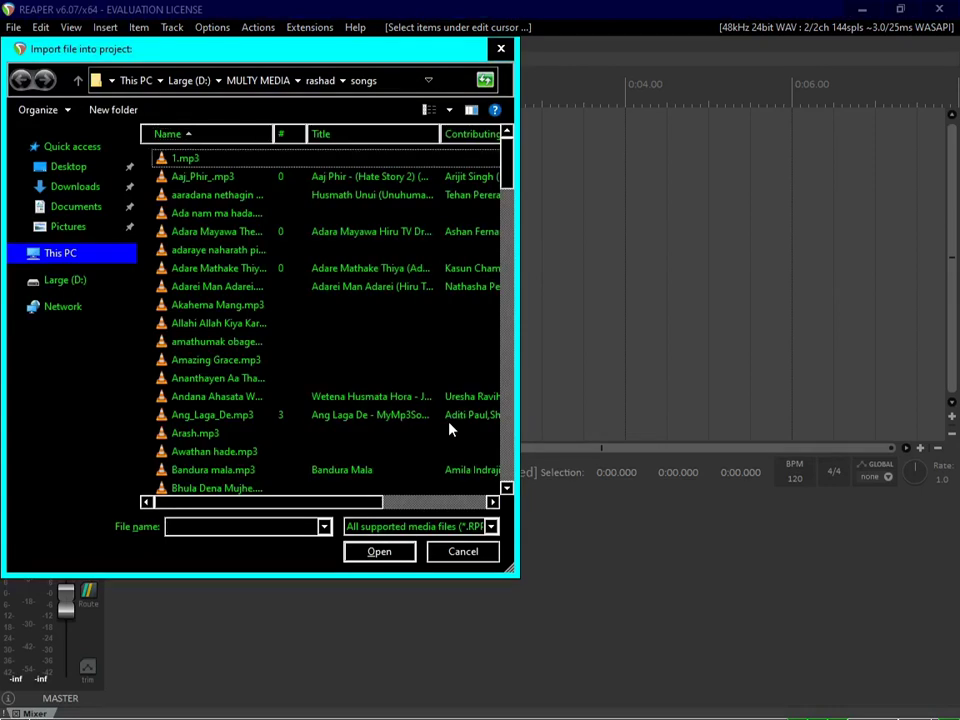
key("BackSpace")
key("BackSpace")
key("BackSpace")
key("BackSpace")
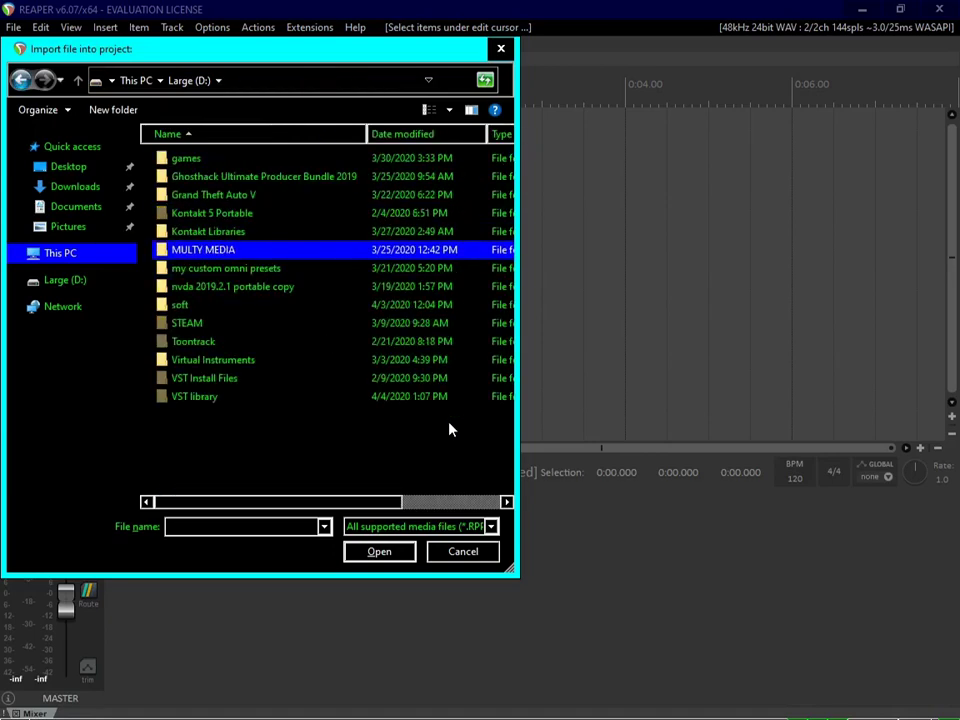
key("Home")
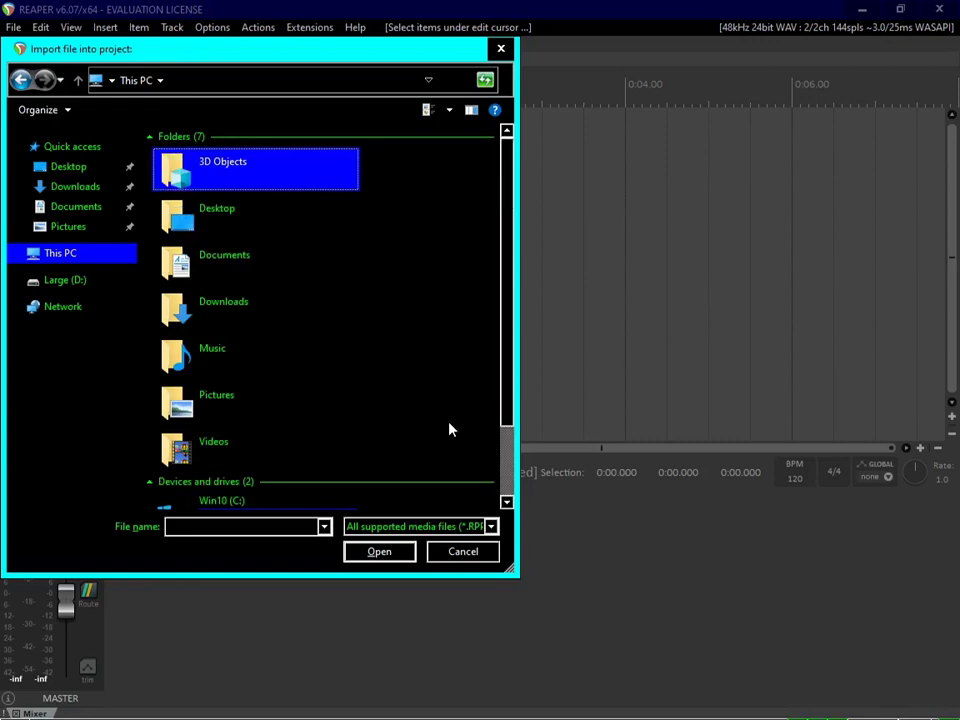
key("Down")
key("Down")
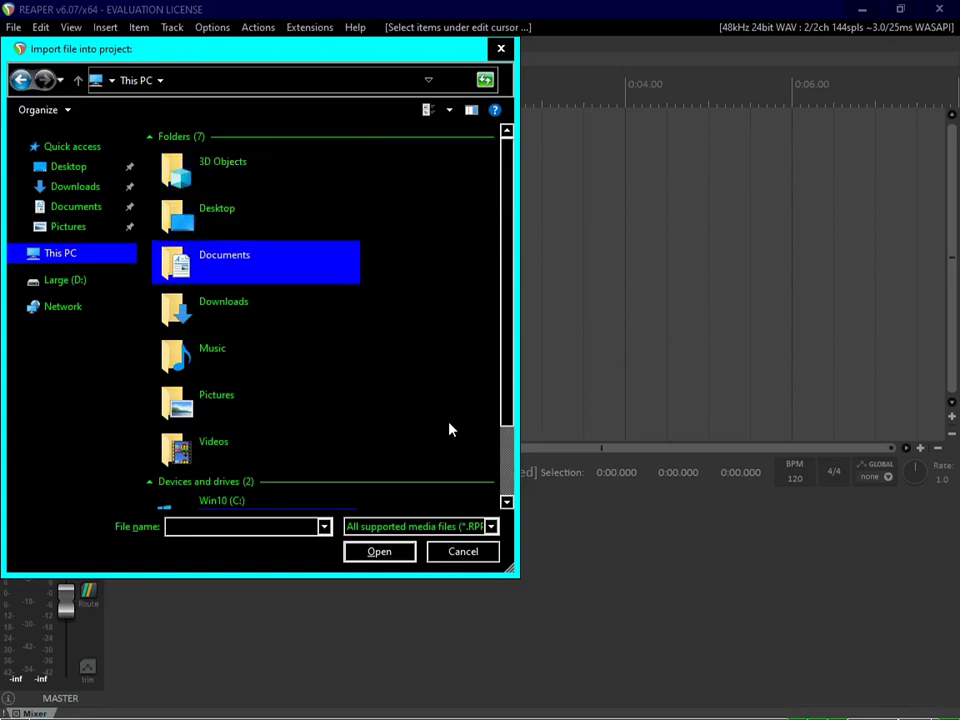
key("Return")
type("st")
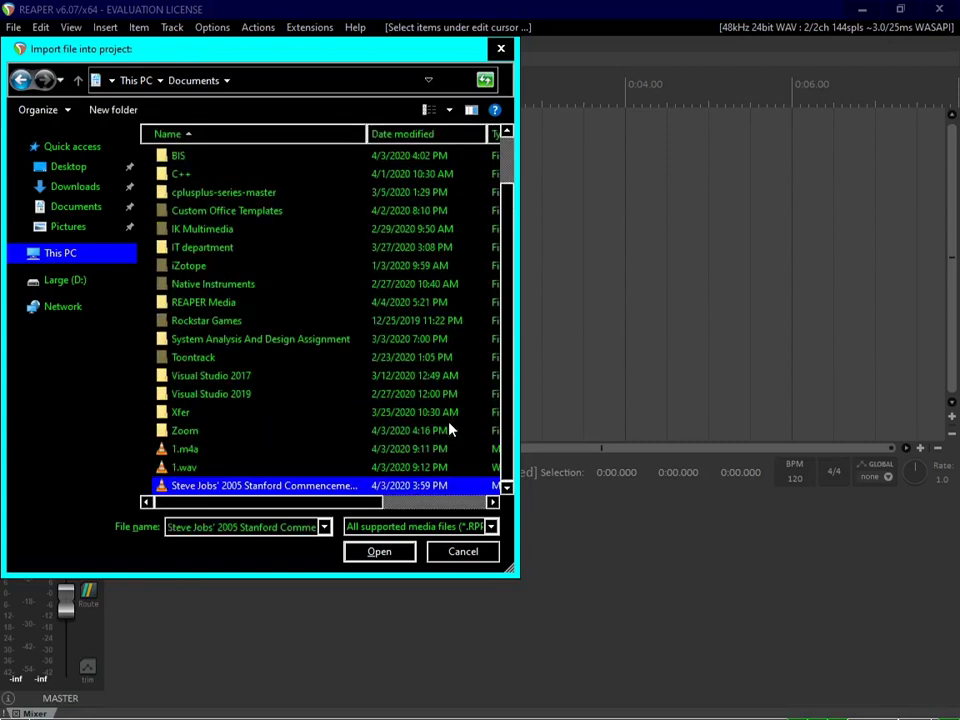
key("Return")
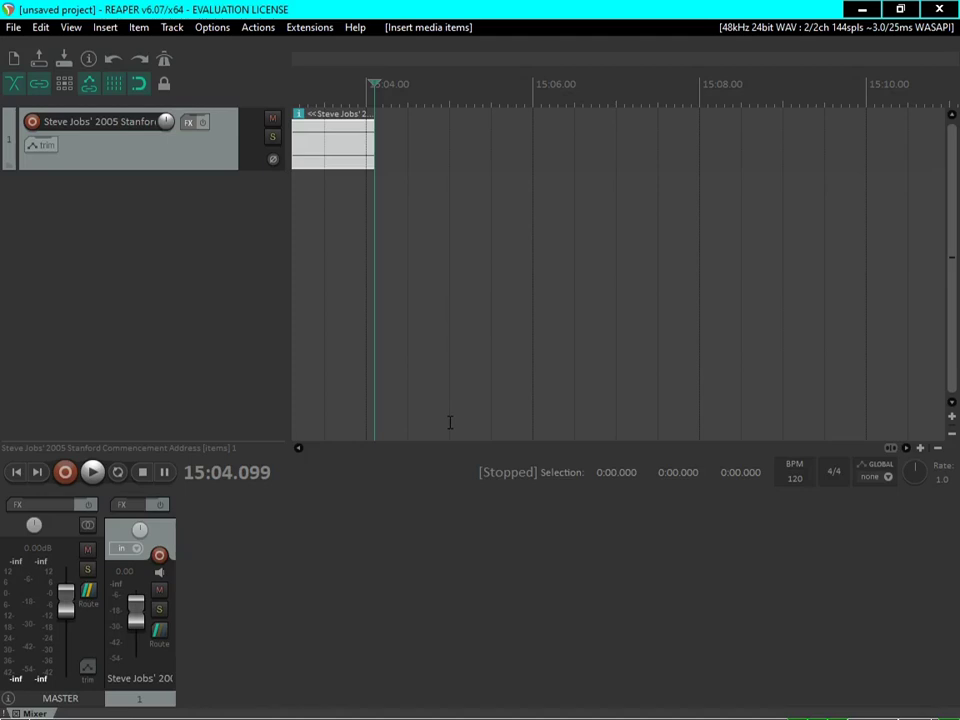
Clear the name of the speech track and play the recording briefly from the project start.
left_click(450, 422)
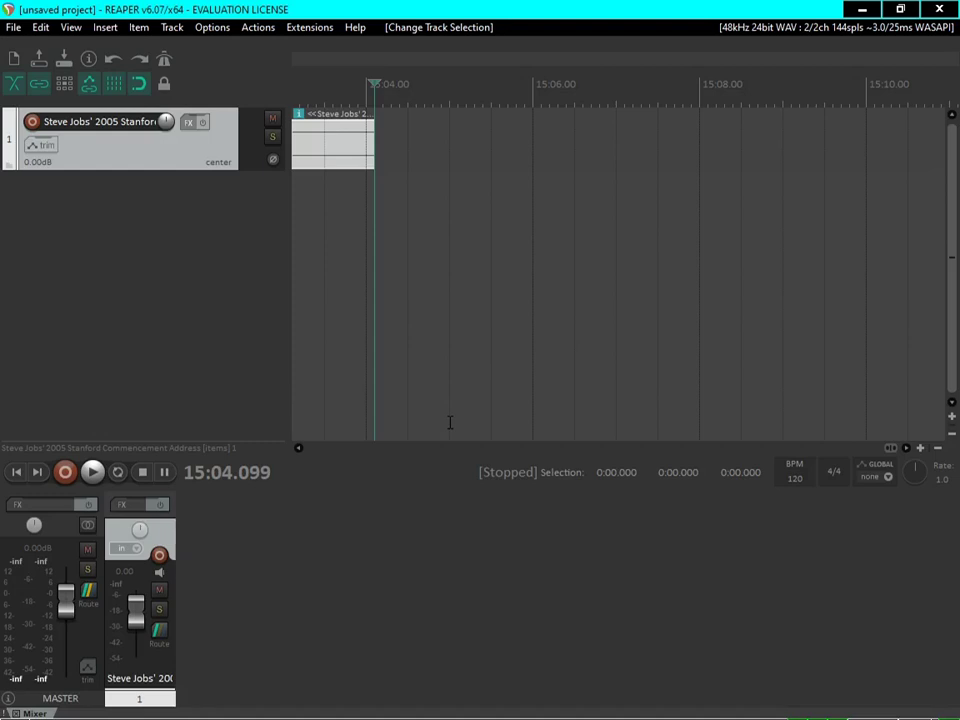
key("Home")
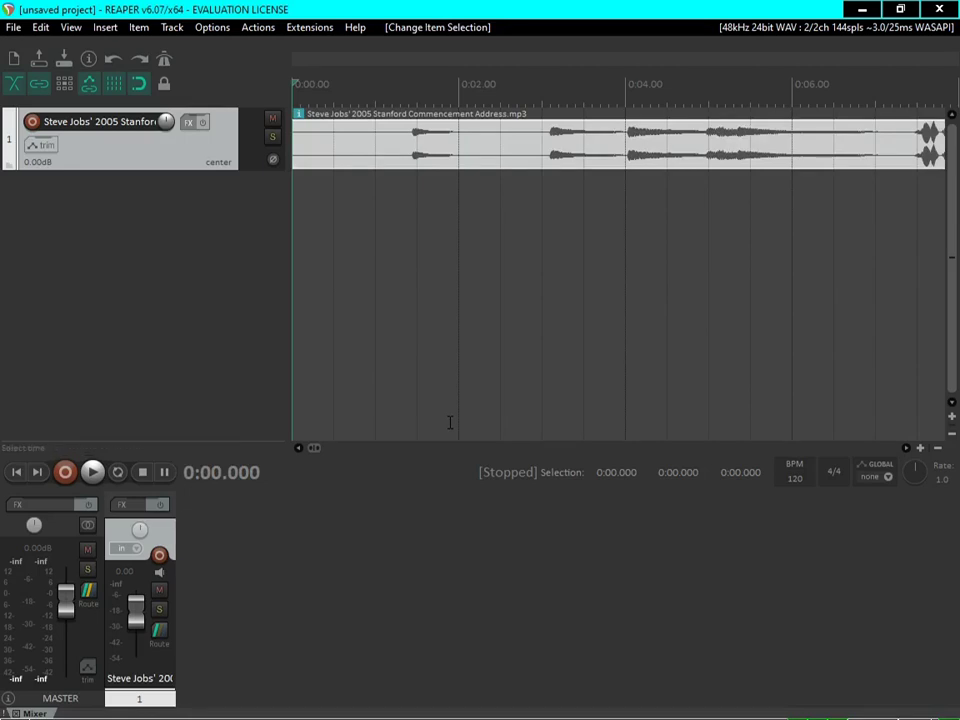
key("F2")
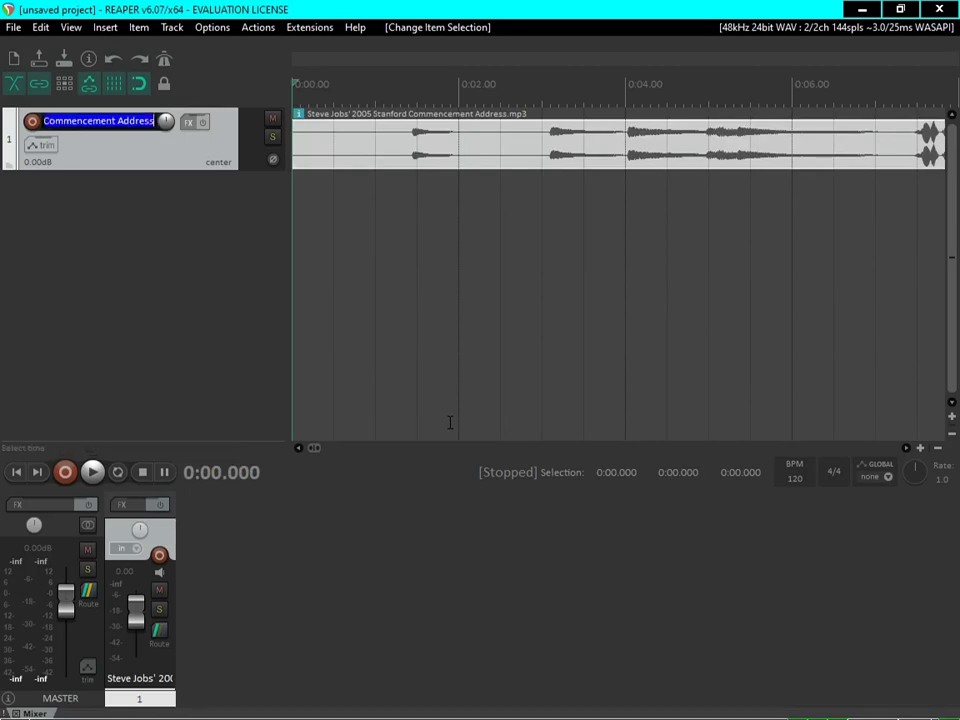
key("BackSpace")
key("Return")
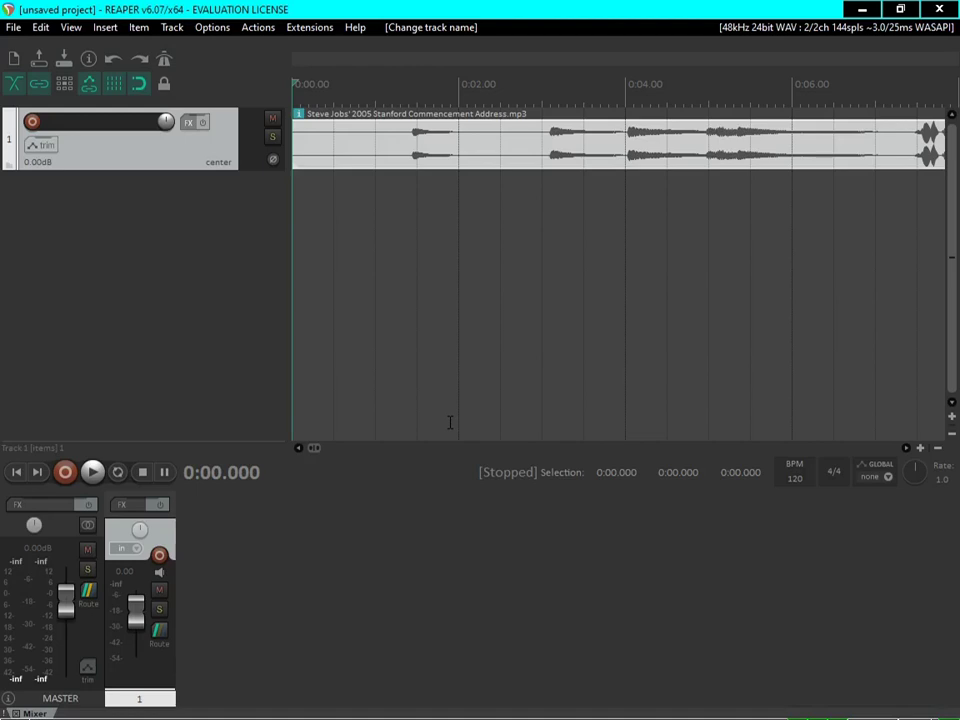
key("space")
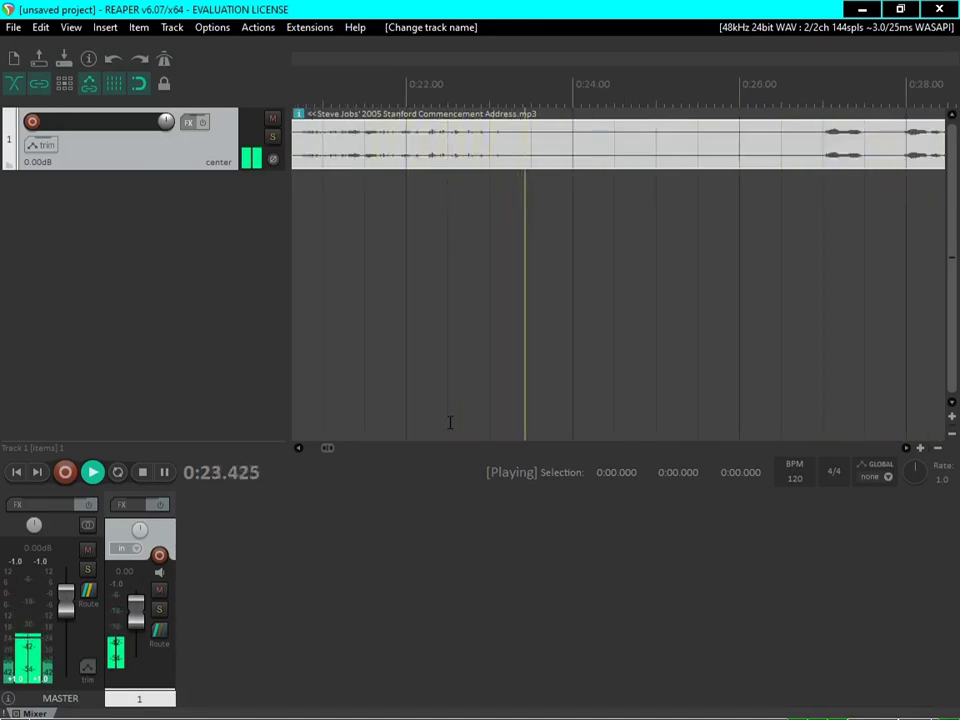
key("space")
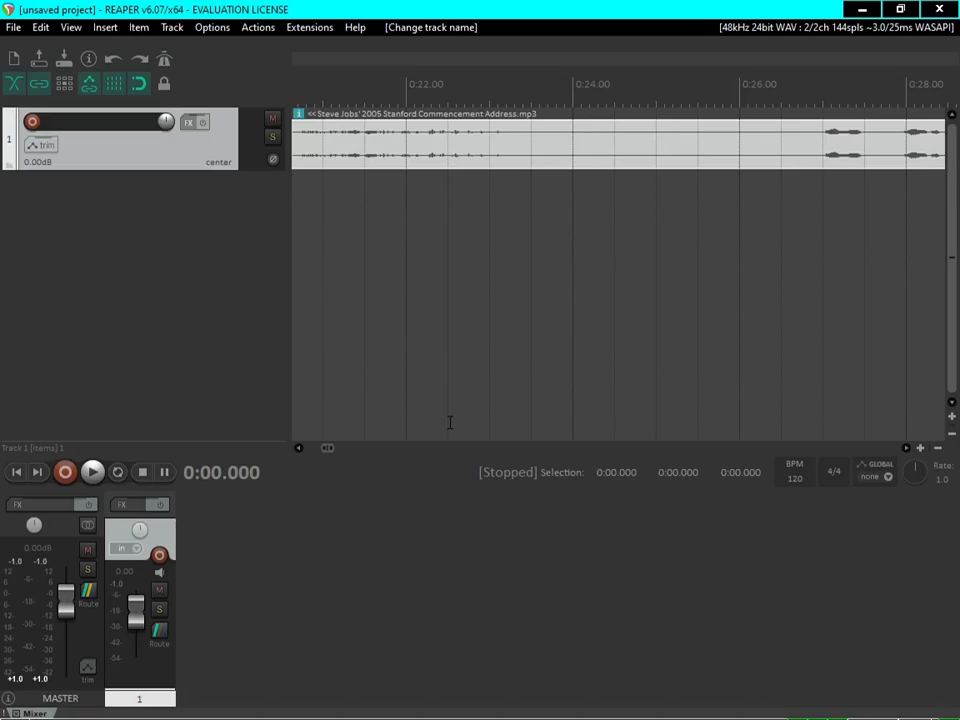
Copy King_Street.mp3 from the Music folder in File Explorer, then return to REAPER.
key("super+d")
key("Home")
key("Return")
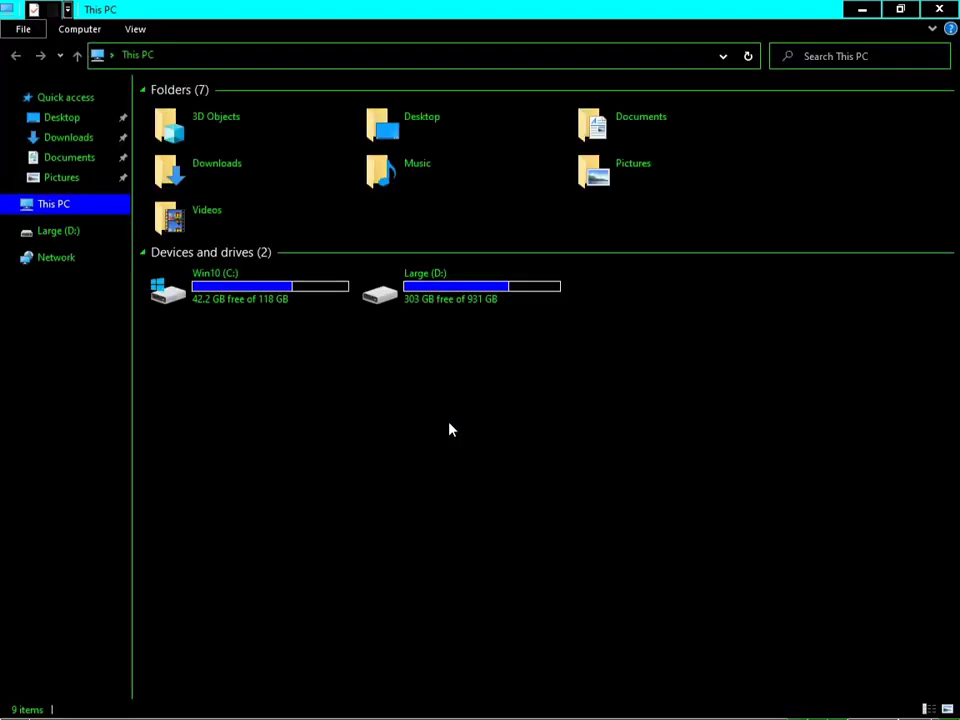
key("m")
key("Return")
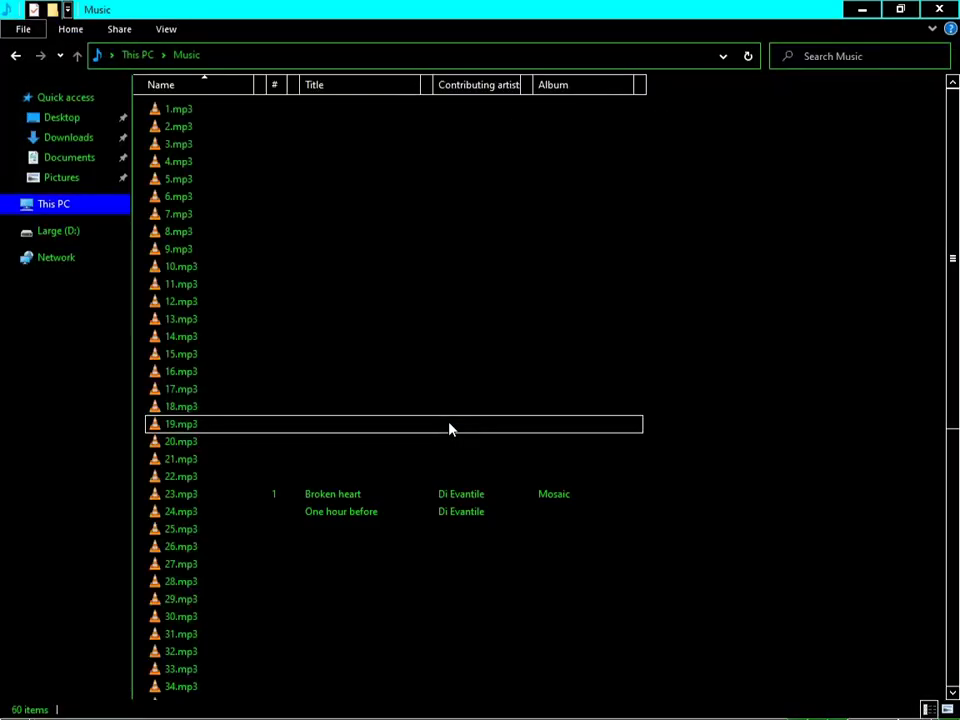
key("k")
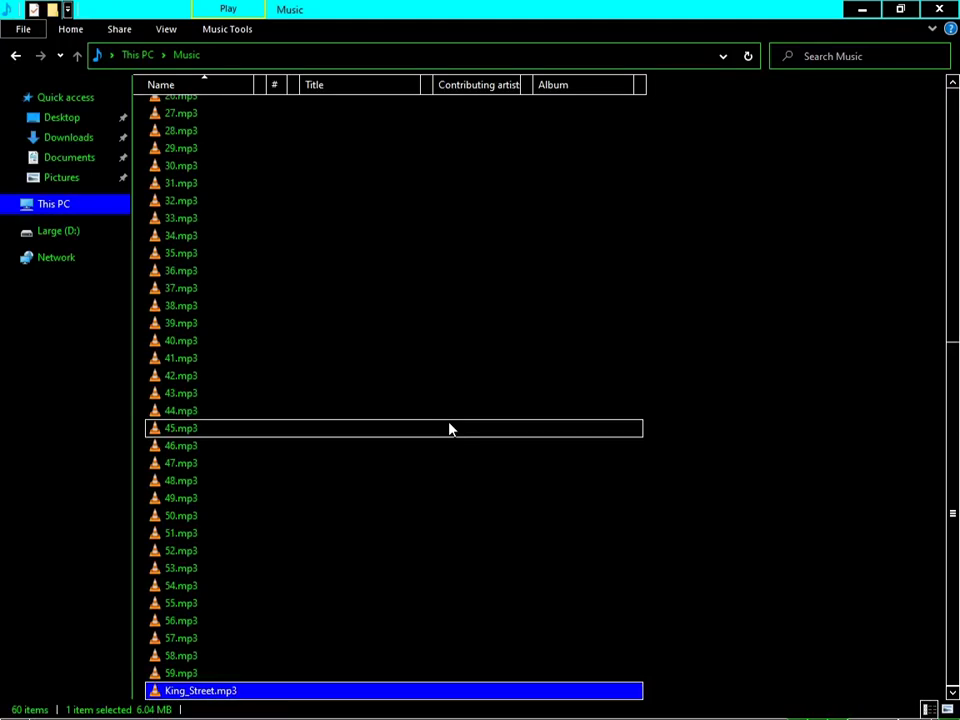
key("alt+F4")
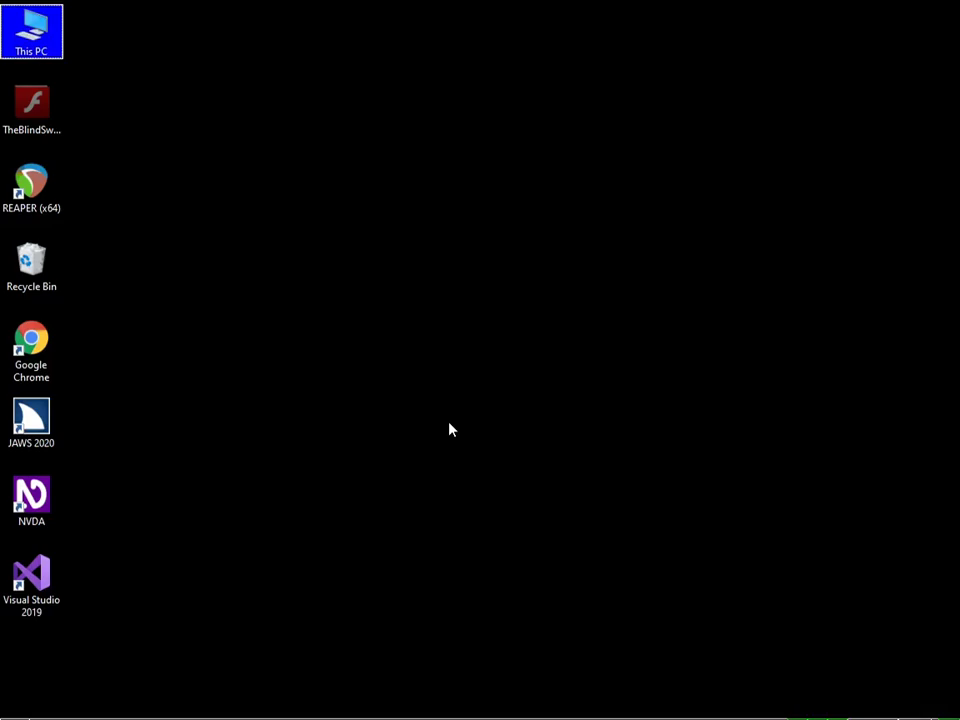
key("alt+Tab")
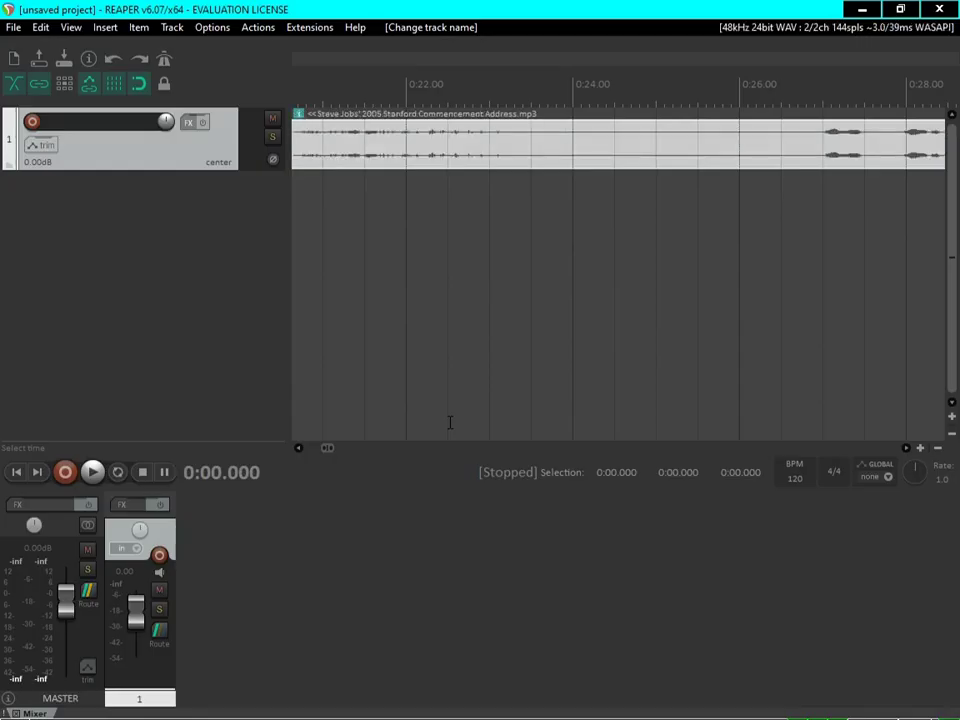
Add a second track named music and paste King_Street.mp3 onto it at the project start.
key("ctrl+t")
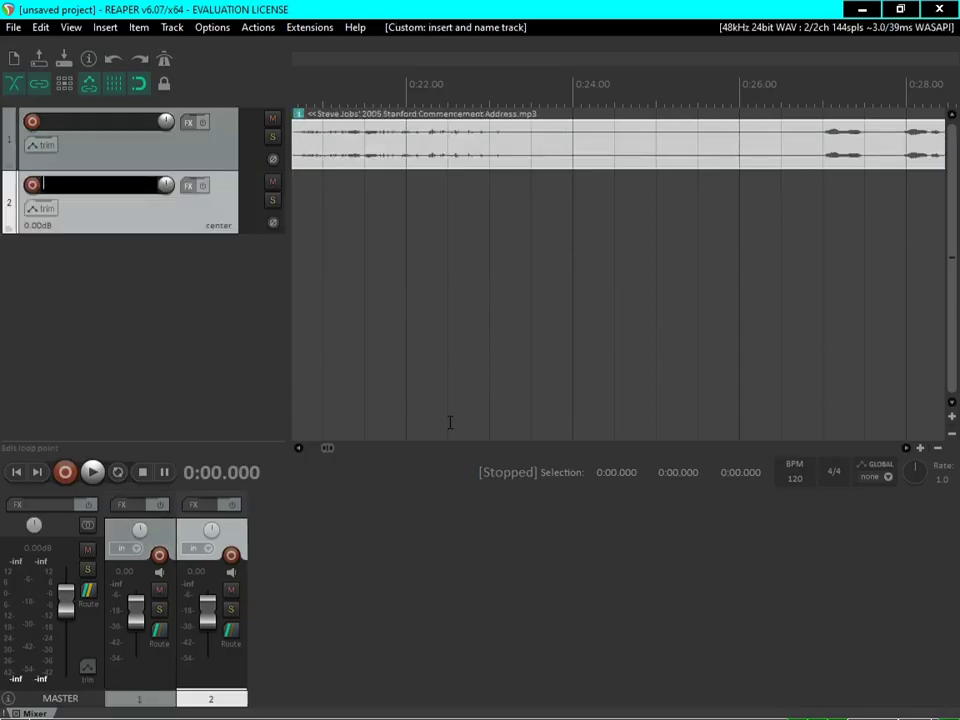
type("music")
key("Return")
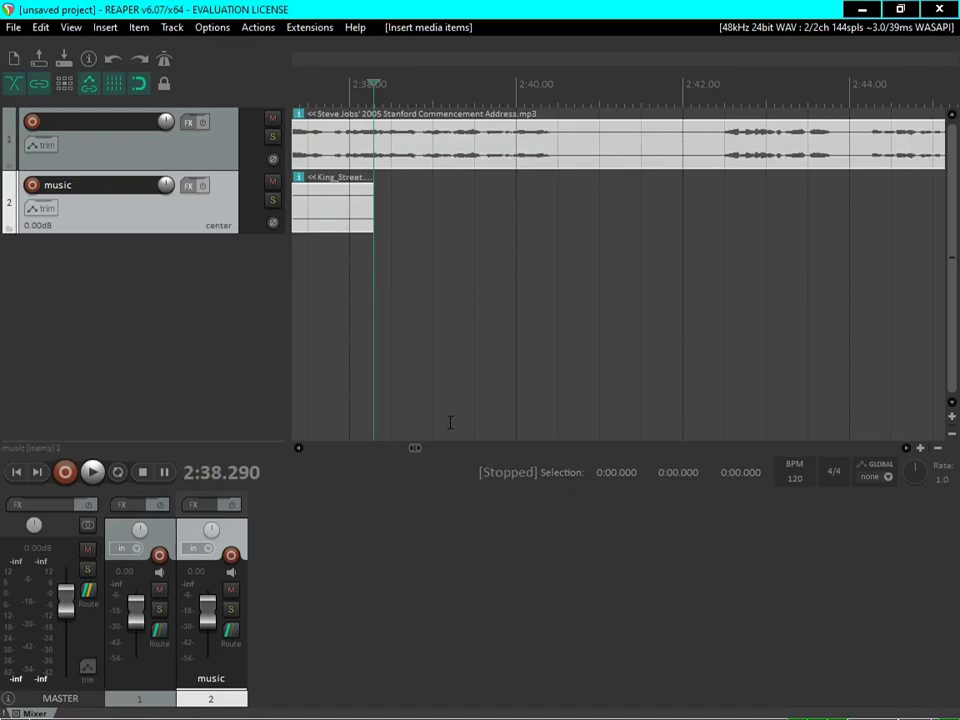
Play the speech and the music together from the project start, then stop playback.
key("Home")
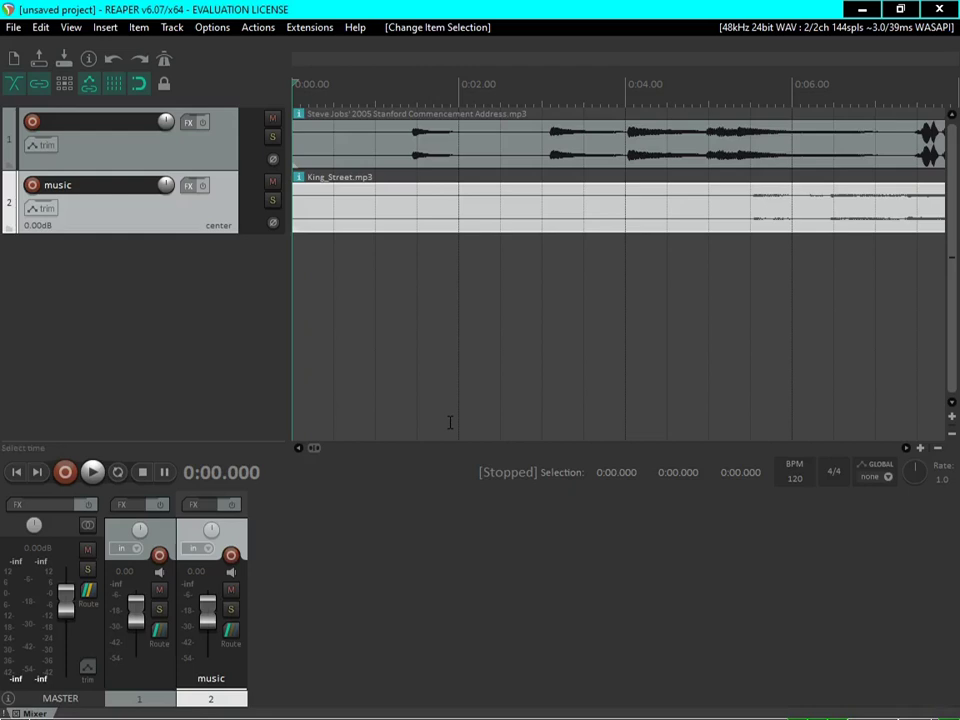
key("space")
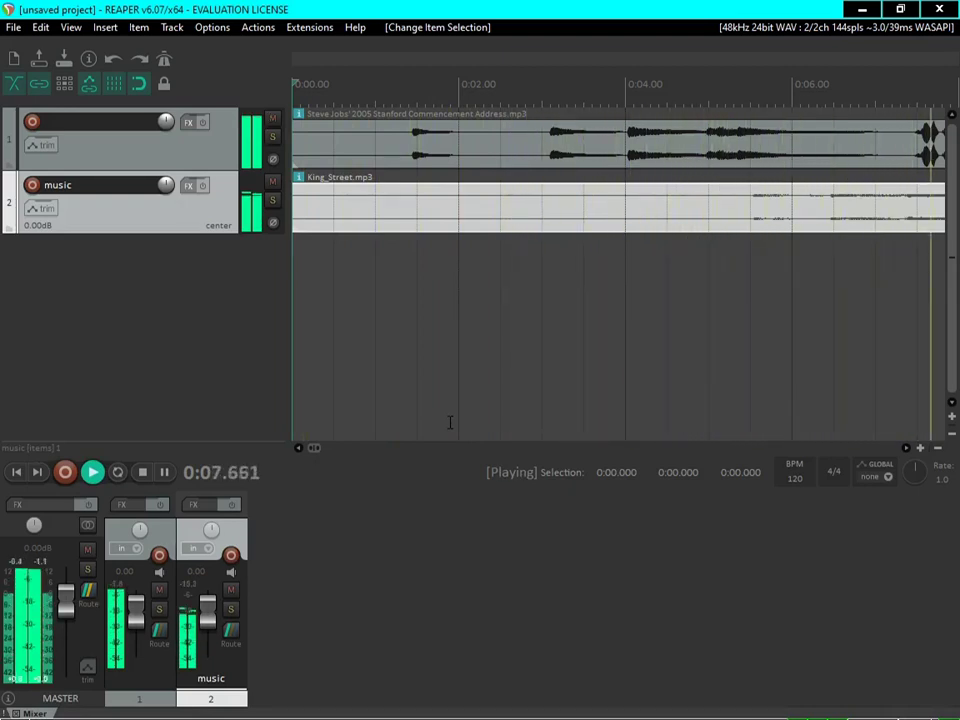
key("space")
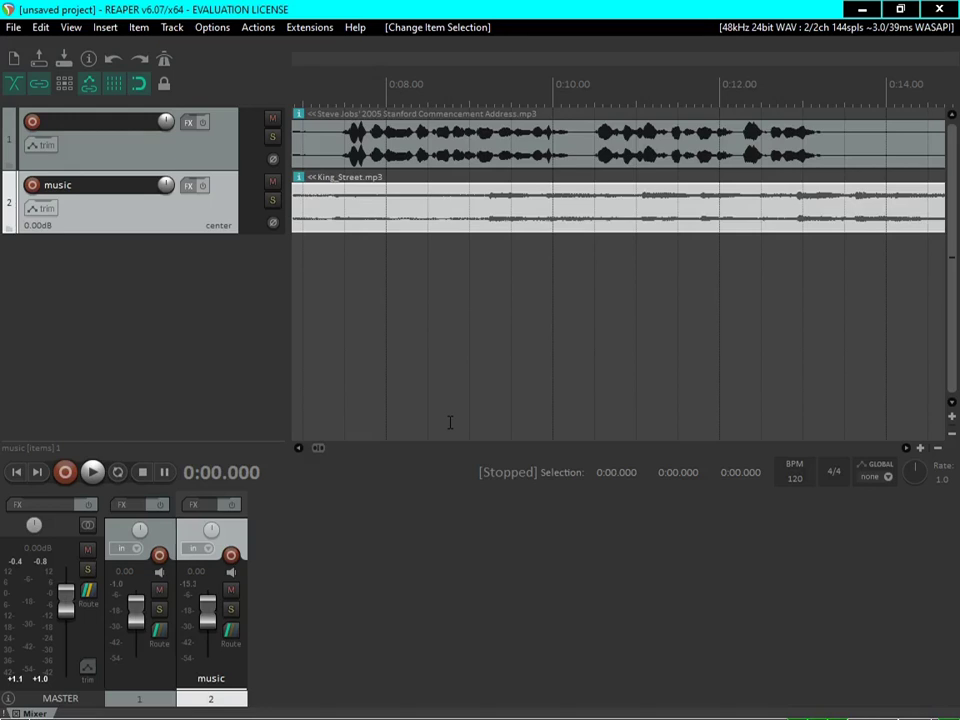
Select the speech track, move the edit cursor to 0:10.000 and briefly audition the project from there.
key("Up")
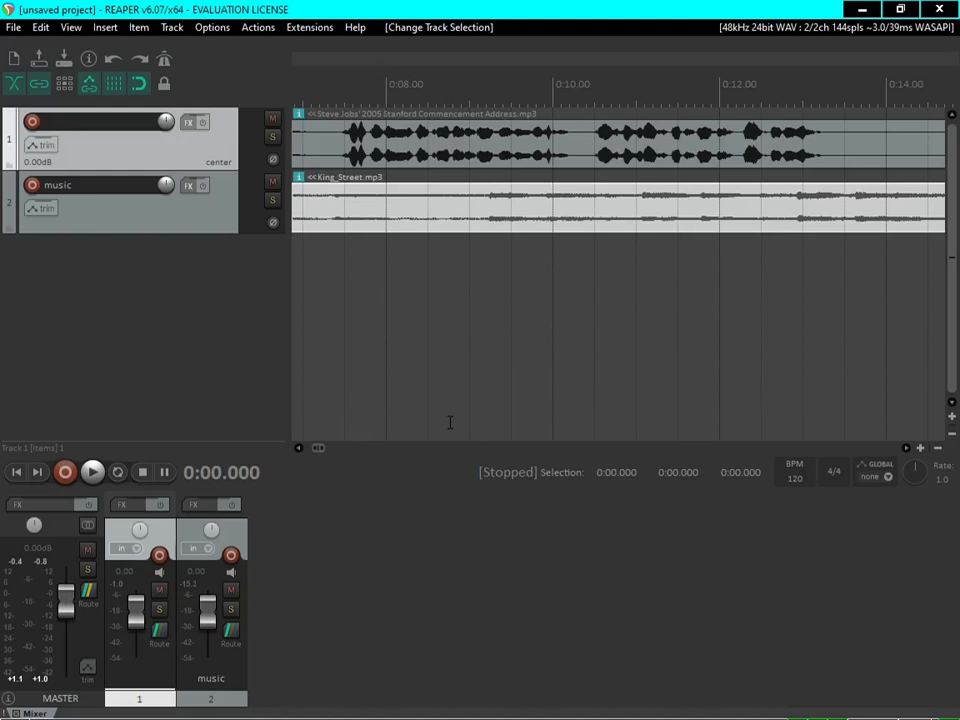
key("Right")
key("Right")
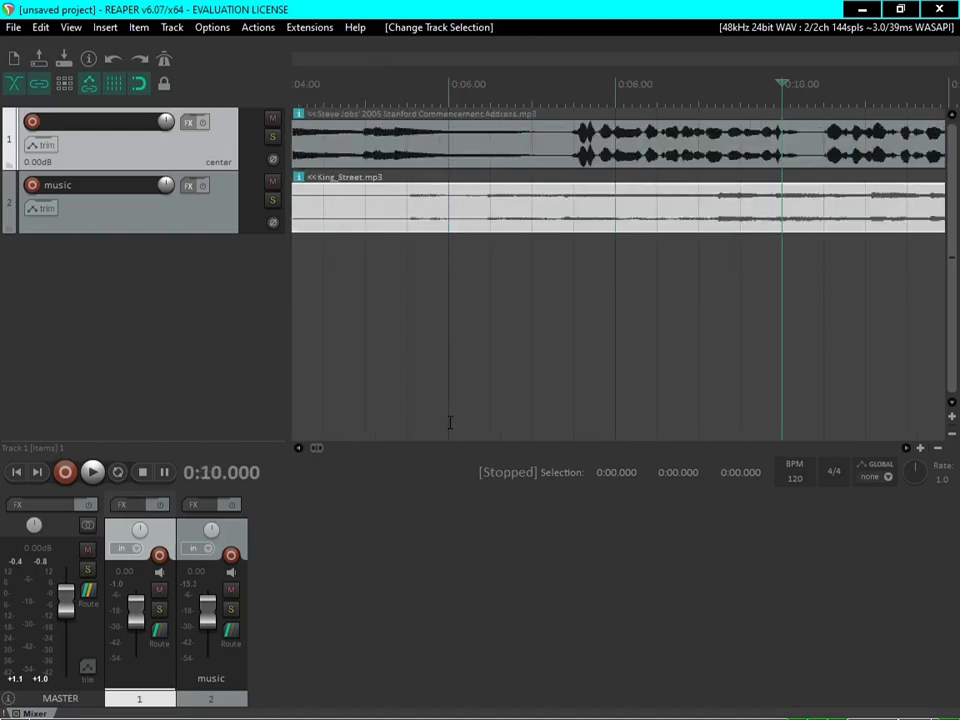
key("space")
key("space")
Mute the music track and check the track selection by moving between both tracks.
key("Down")
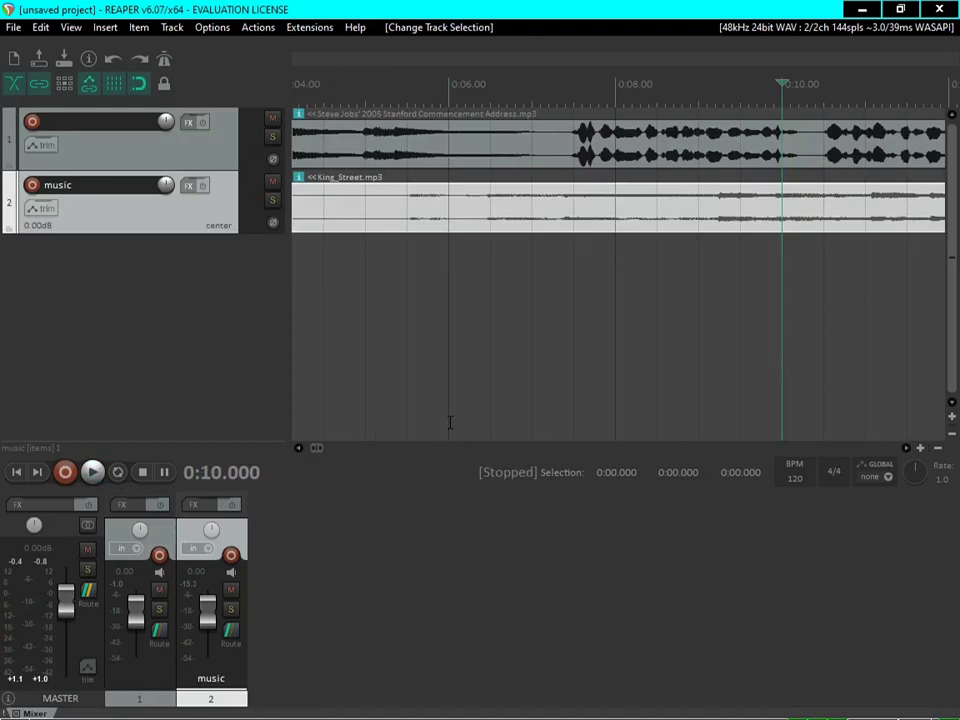
key("F5")
key("Up")
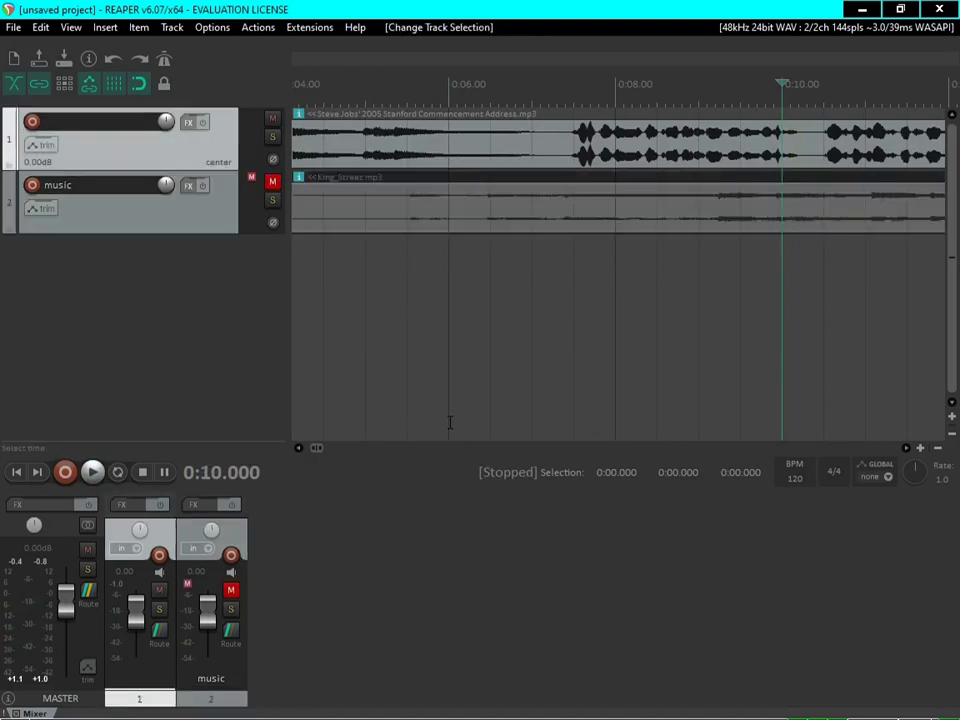
key("Down")
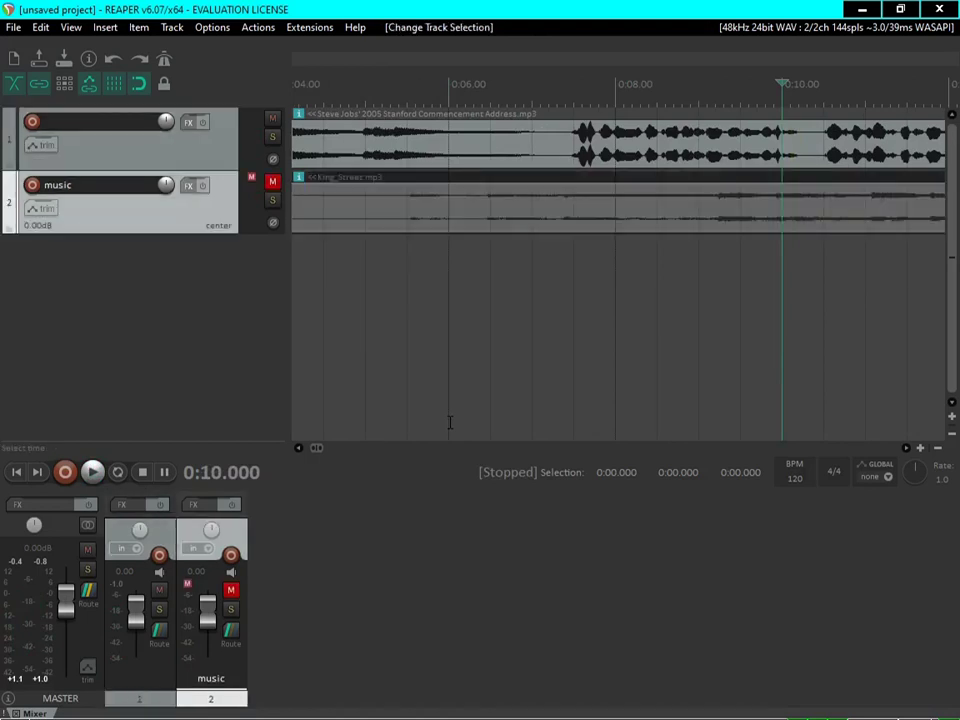
Select the speech track, play it and place the edit cursor at 0:26.891, just before the spoken words begin.
key("Up")
key("space")
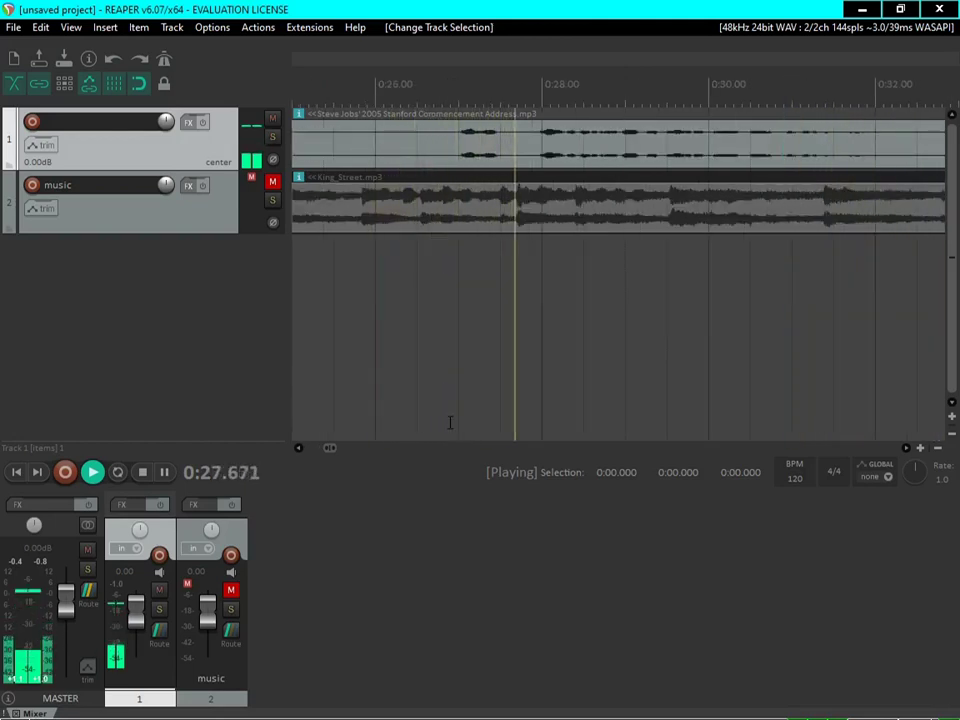
key("space")
key("space")
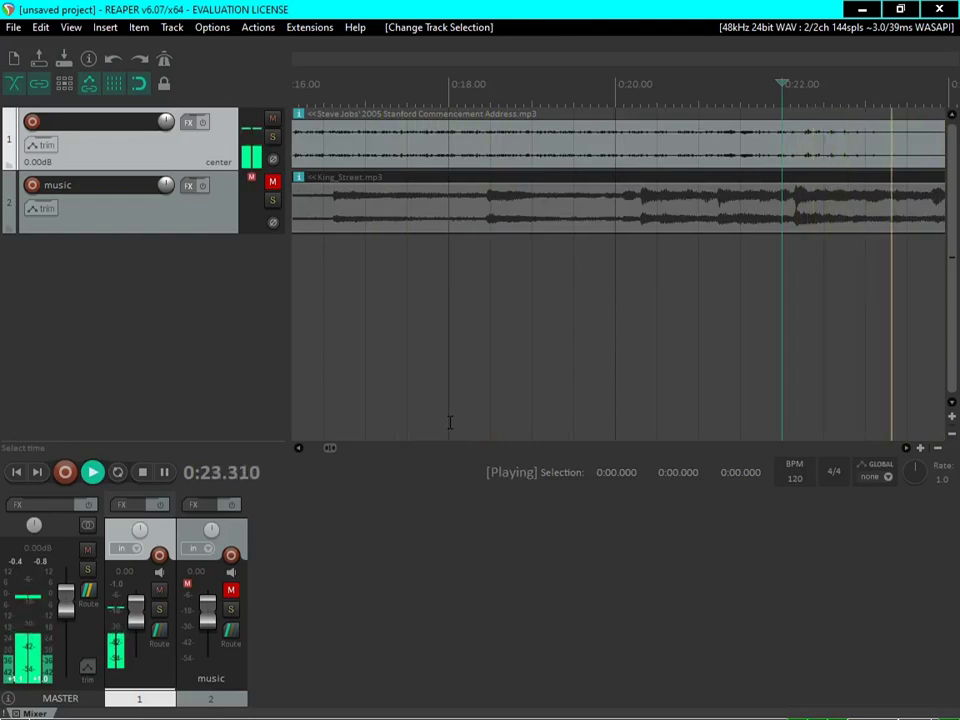
key("ctrl+space")
key("ctrl+space")
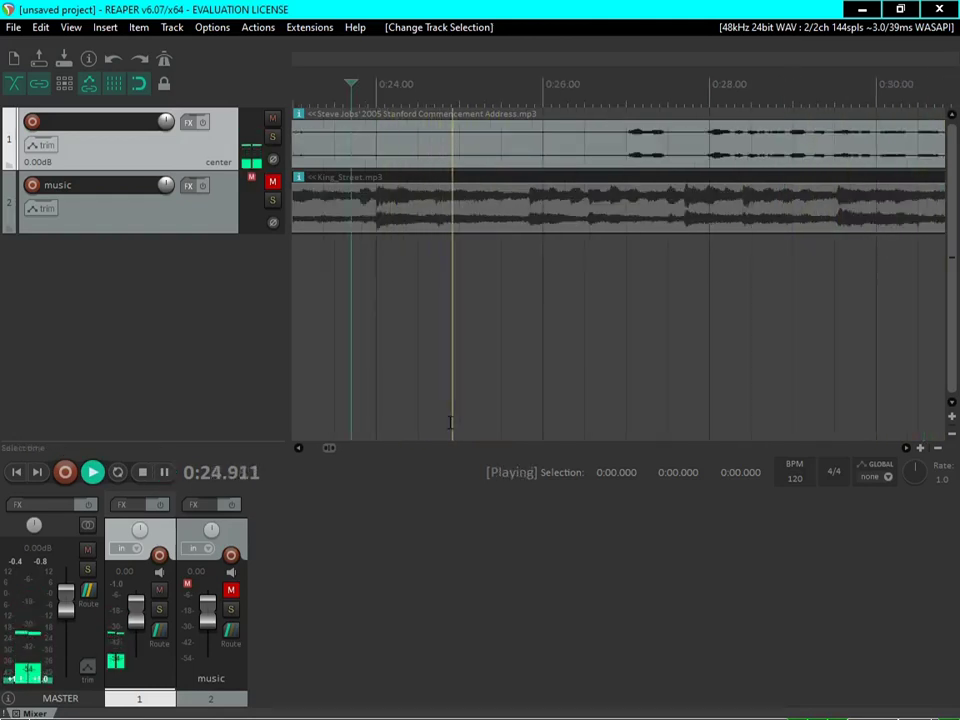
key("ctrl+space")
key("ctrl+space")
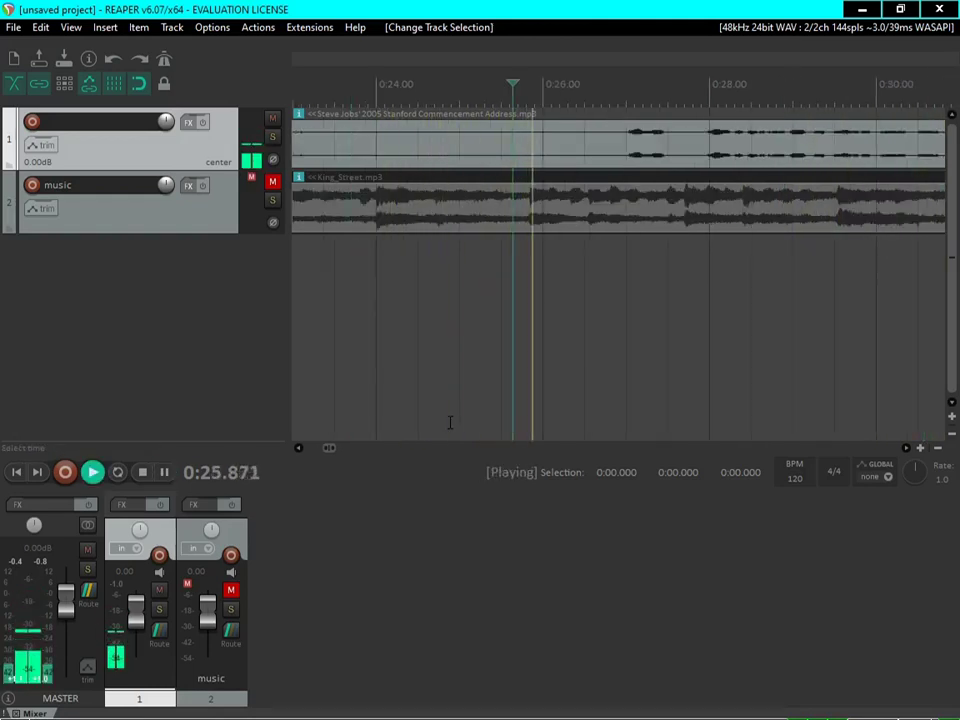
key("space")
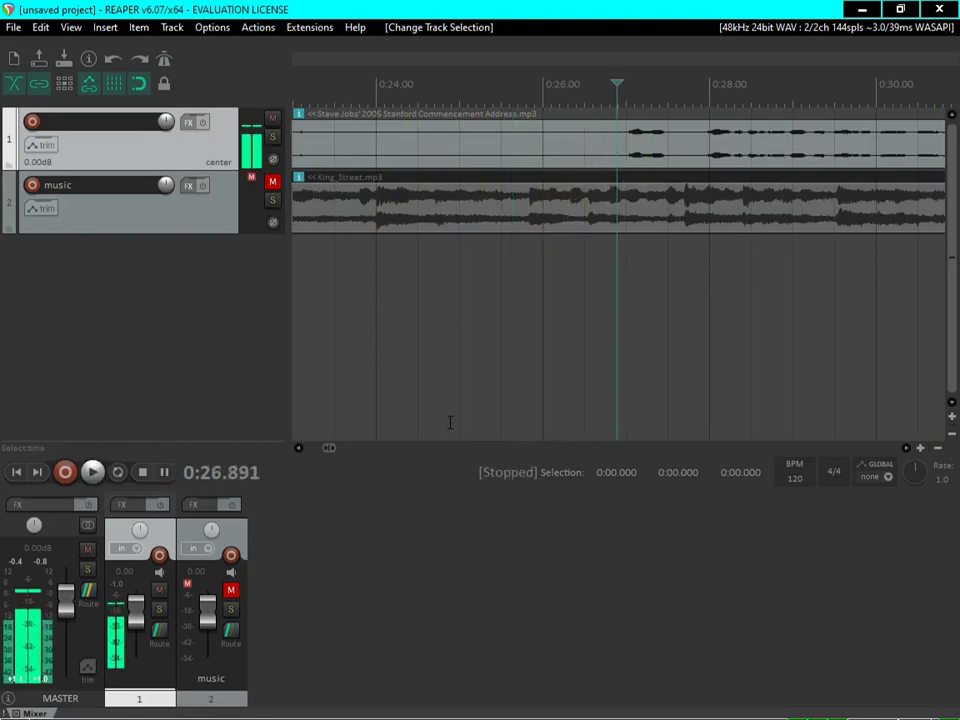
Check the cut point at 0:26.891 by nudging the edit cursor forward and back and auditioning the speech from there.
key("space")
key("space")
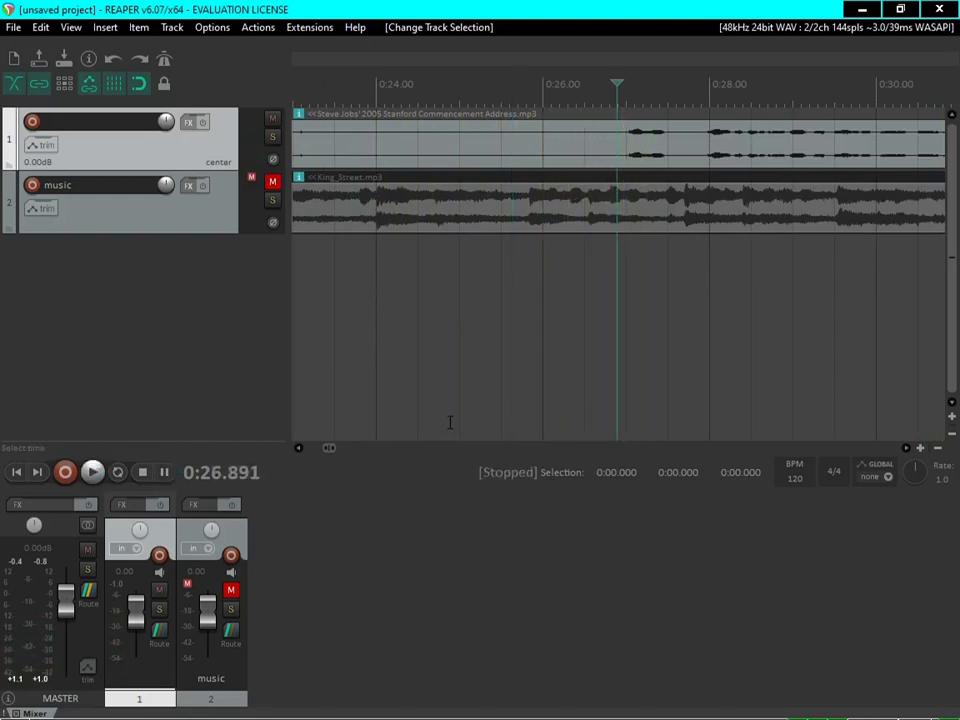
key("Right")
key("Right")
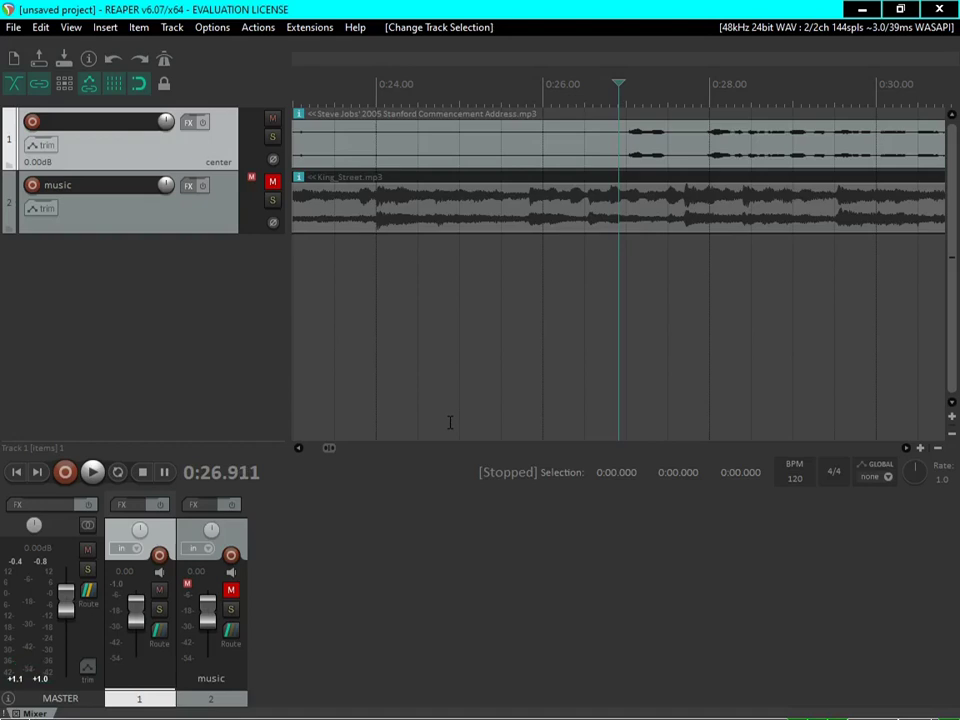
key("Left")
key("Left")
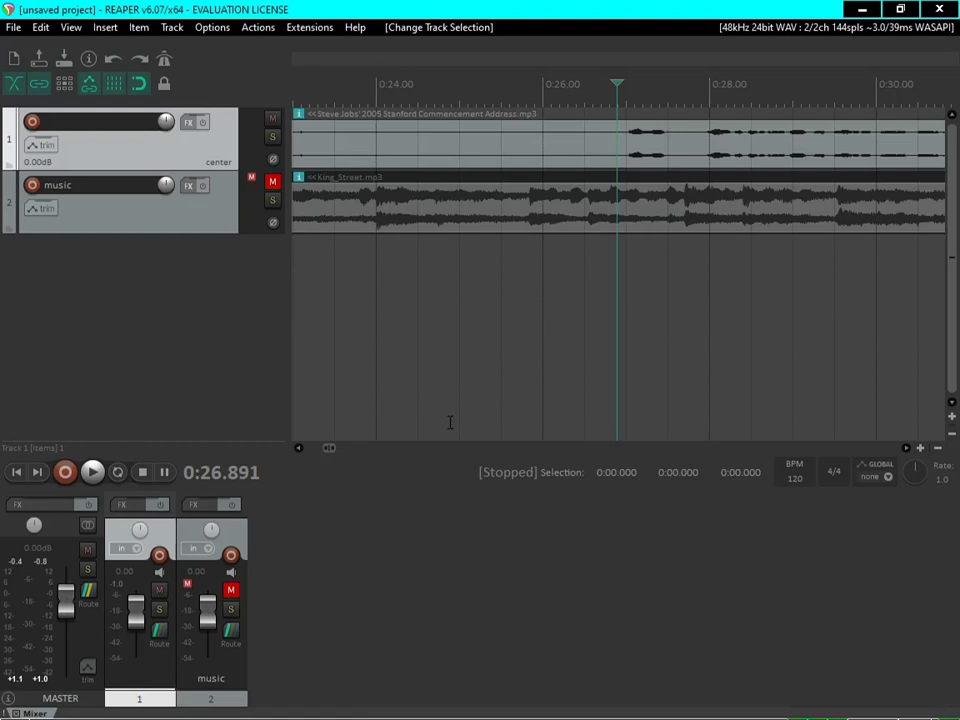
key("space")
key("space")
key("space")
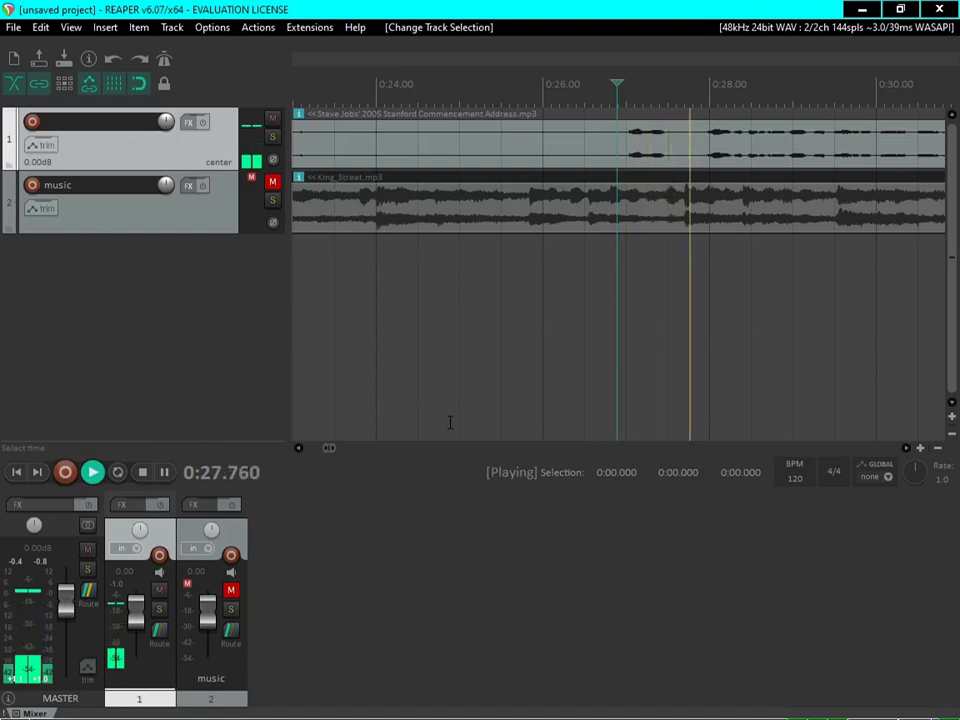
key("space")
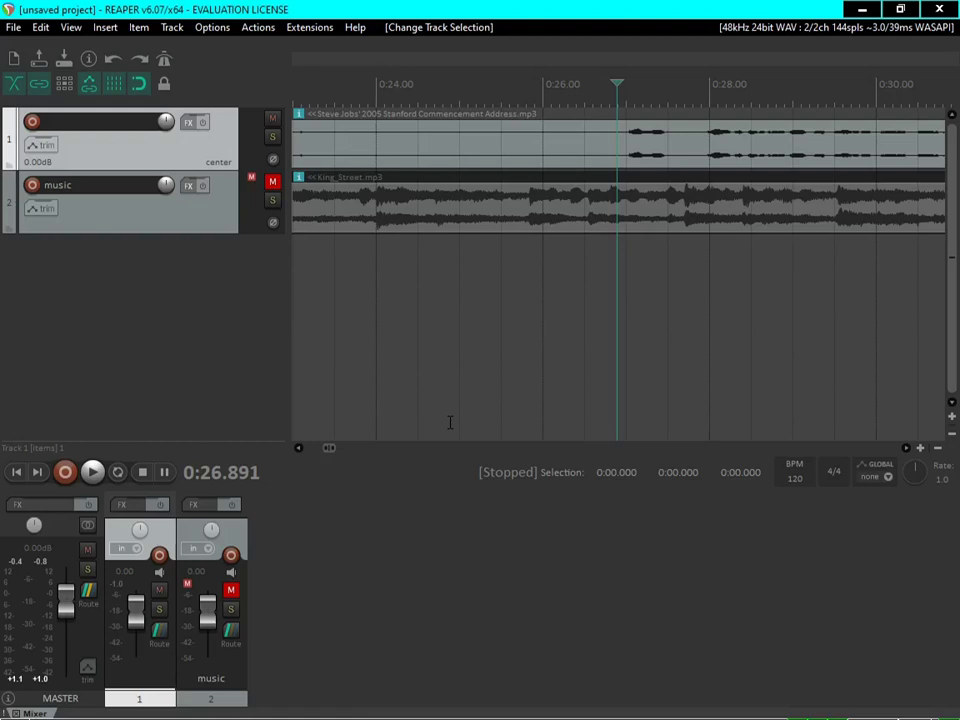
Turn ripple editing on and switch it off again.
key("alt")
key("alt+s")
key("alt")
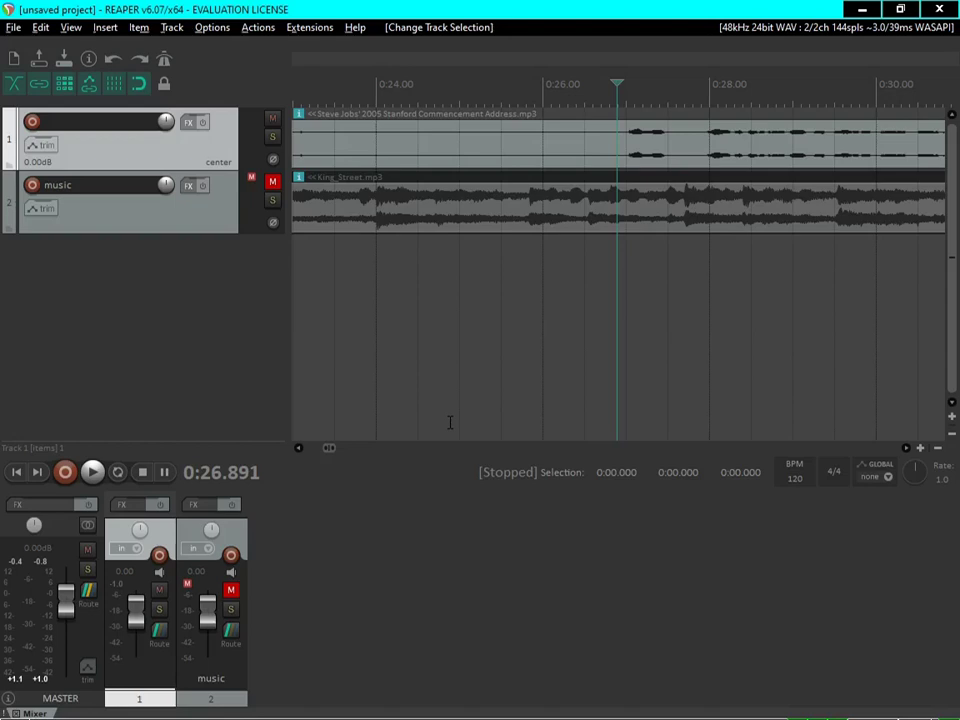
key("alt+s")
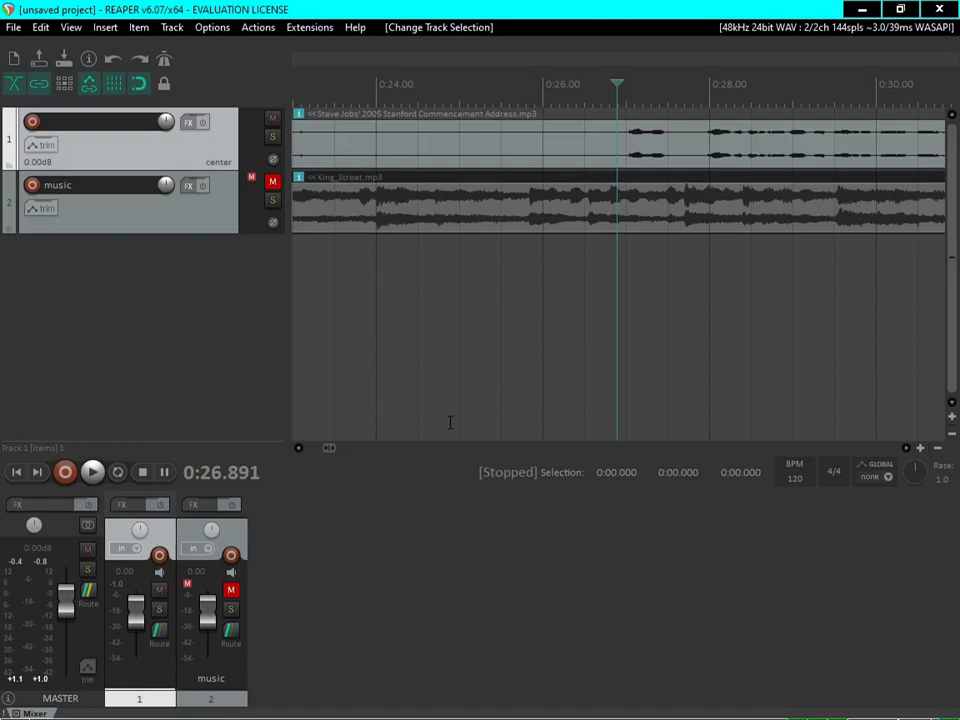
Try to split at the edit cursor without selecting the speech item first, undo the split and reselect the speech track.
key("s")
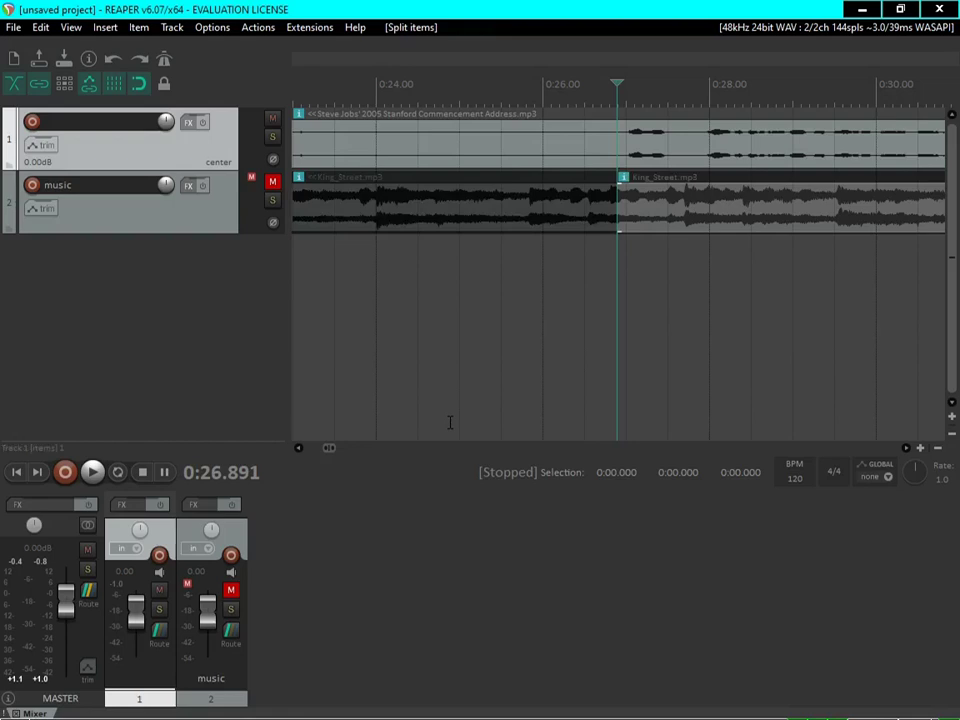
key("Down")
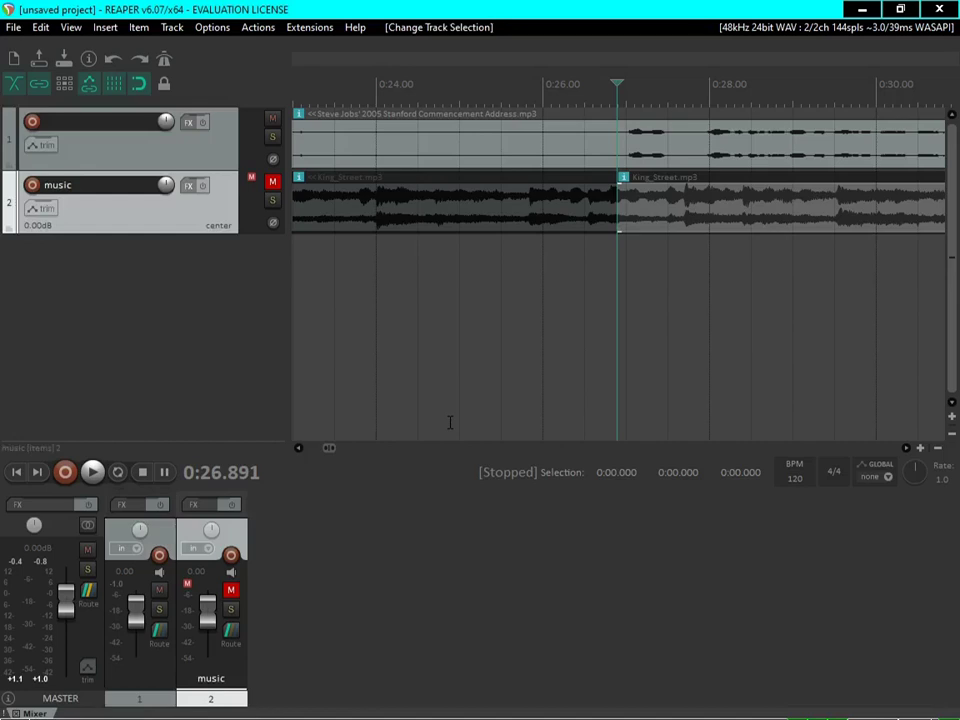
key("ctrl+z")
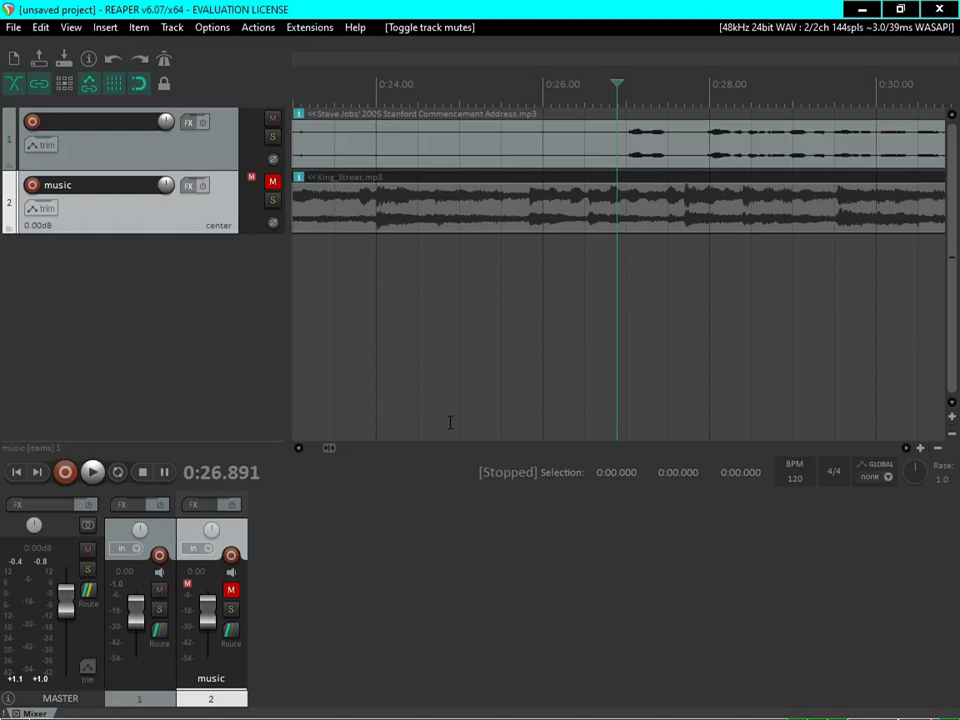
key("Up")
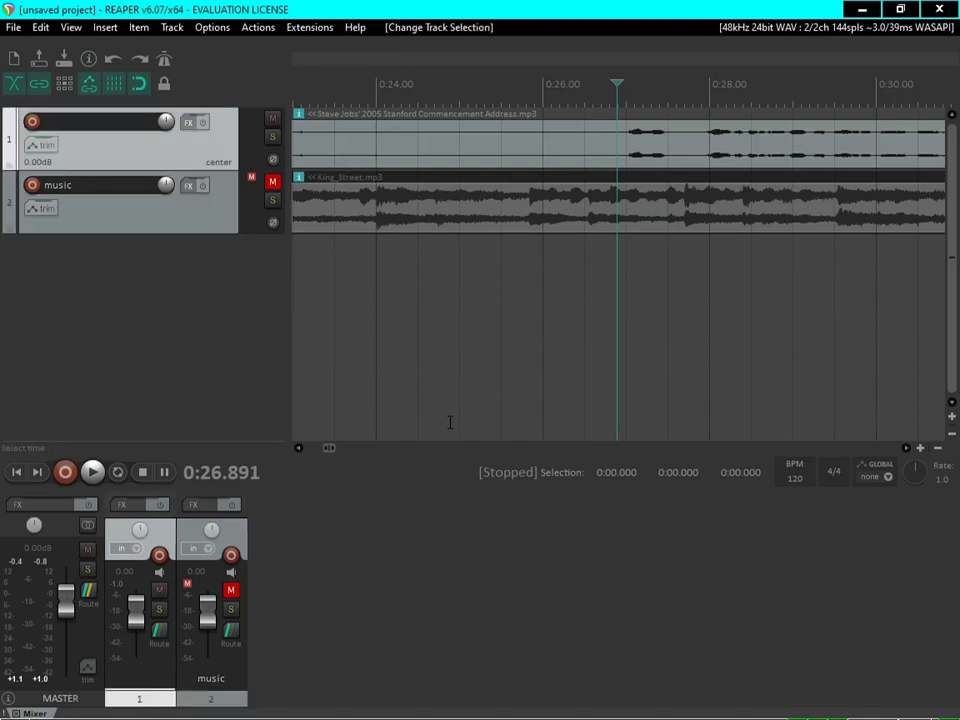
key("ctrl+z")
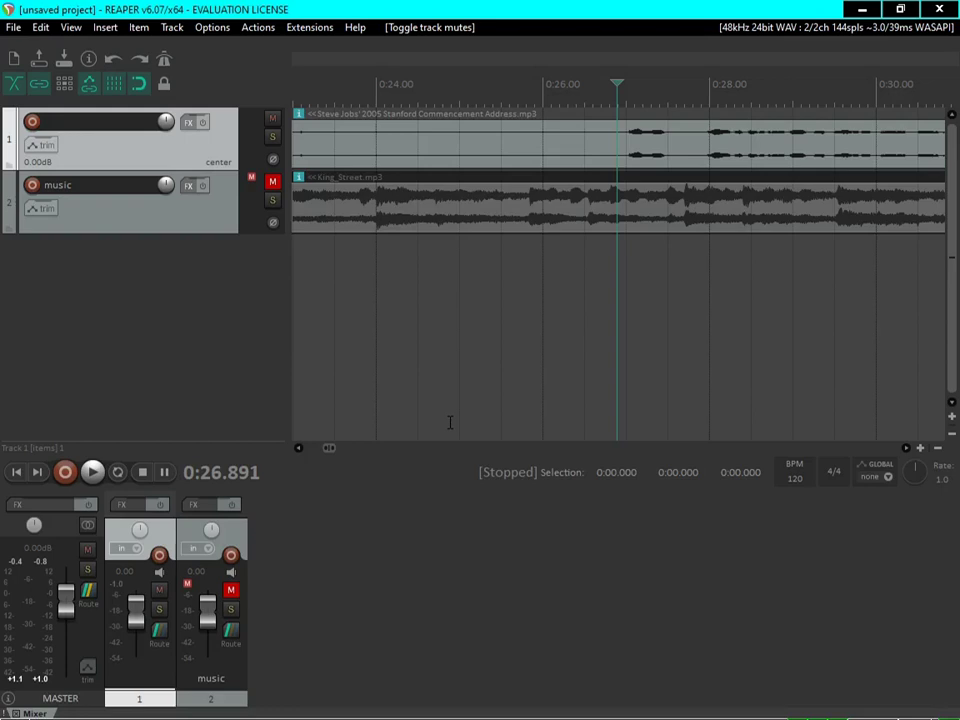
Select the speech item under the edit cursor, split it at 0:26.891 and select the part before the split.
key("space")
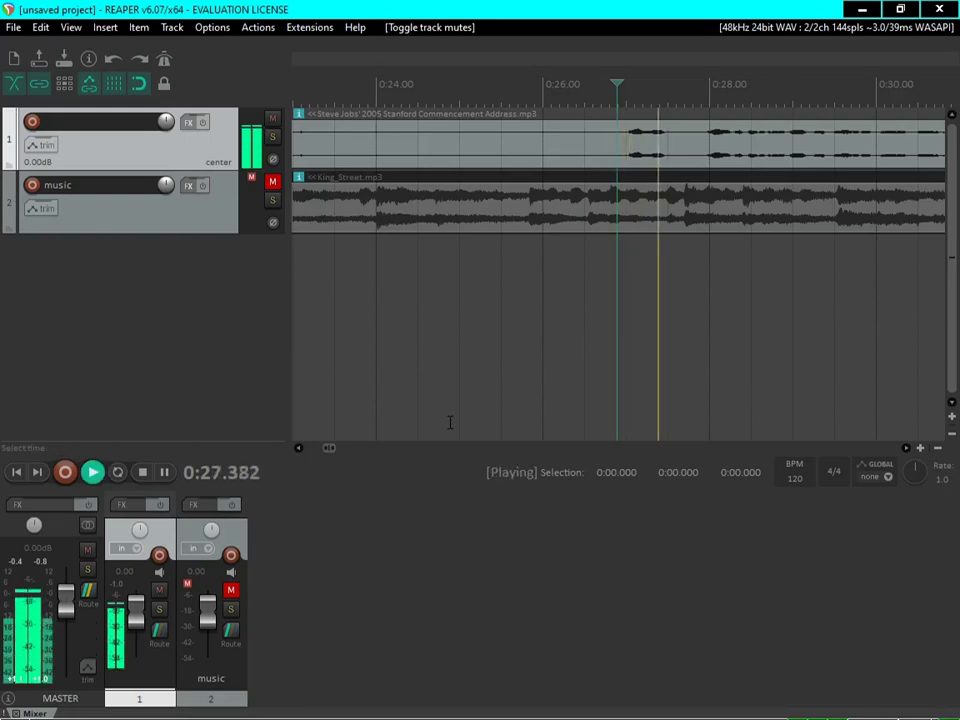
key("space")
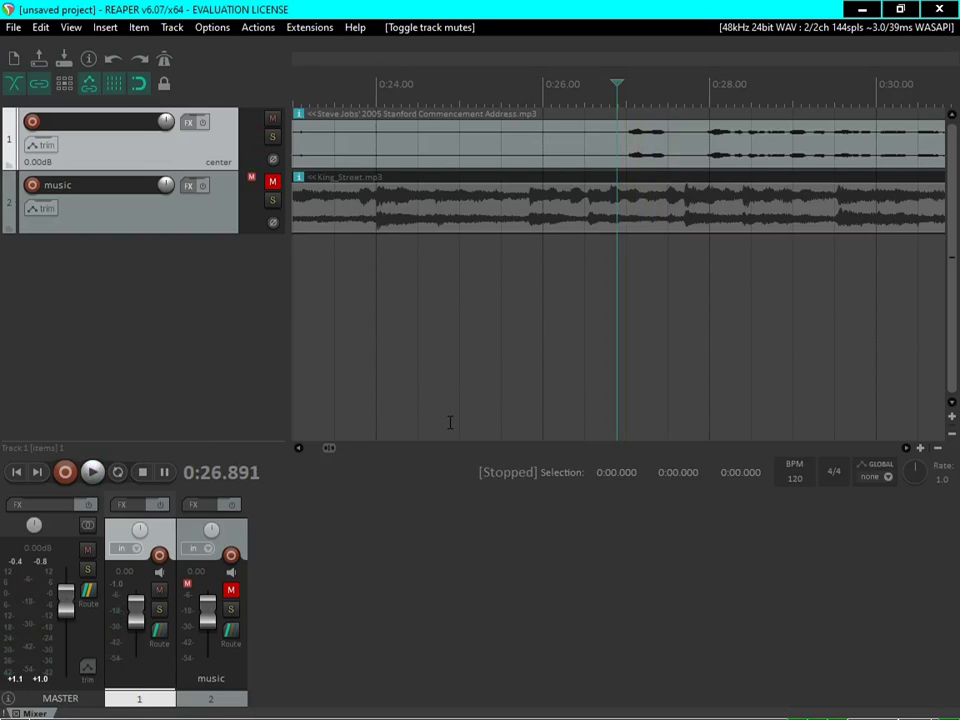
key("ctrl+alt+a")
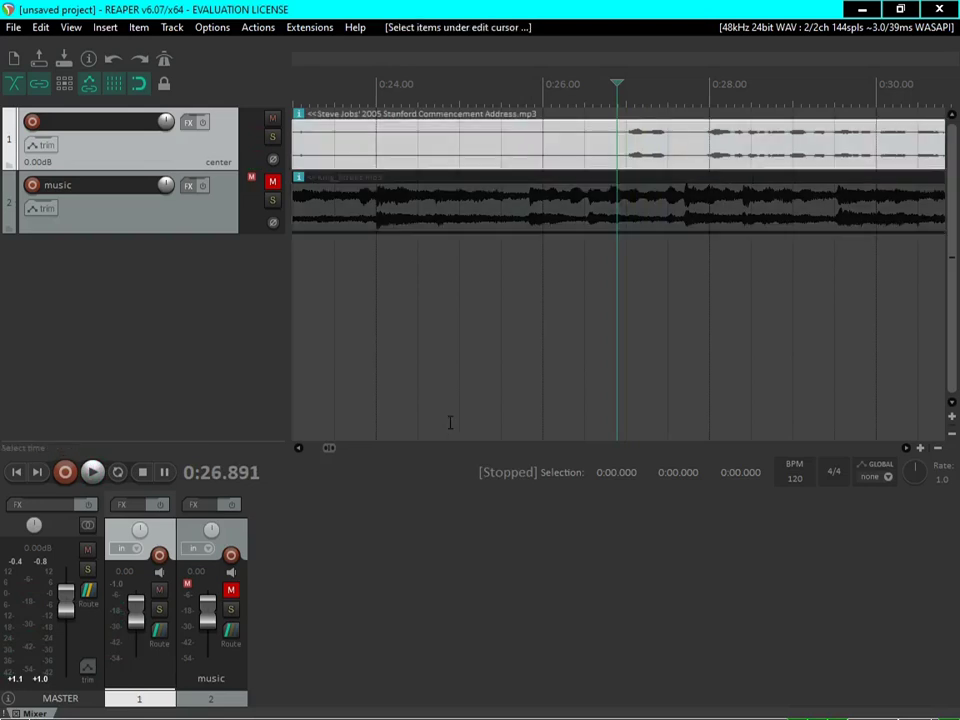
key("s")
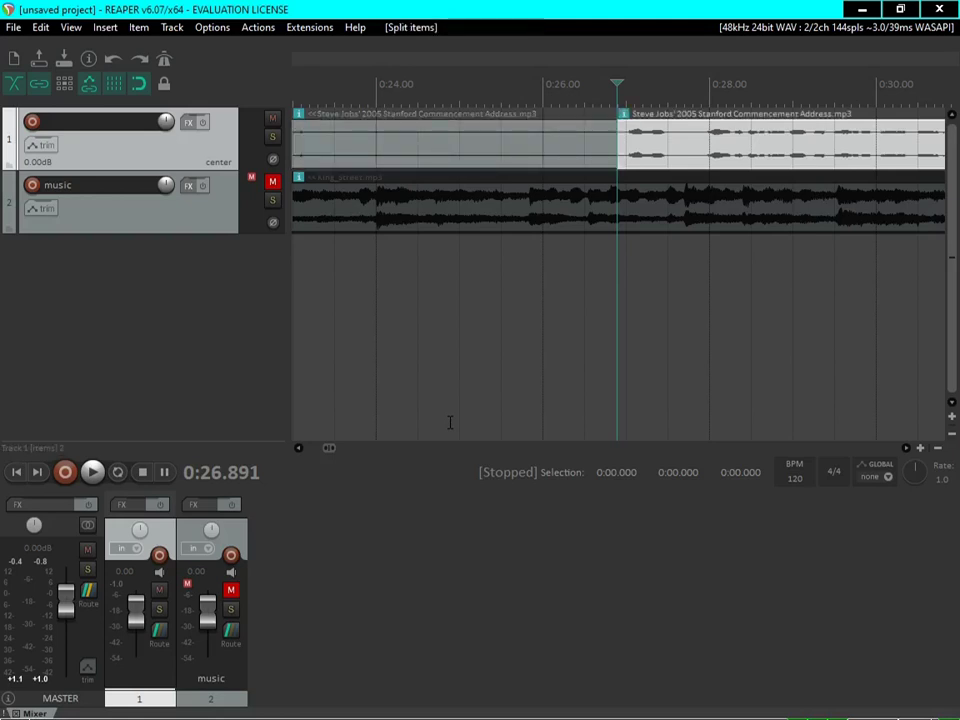
key("ctrl+Left")
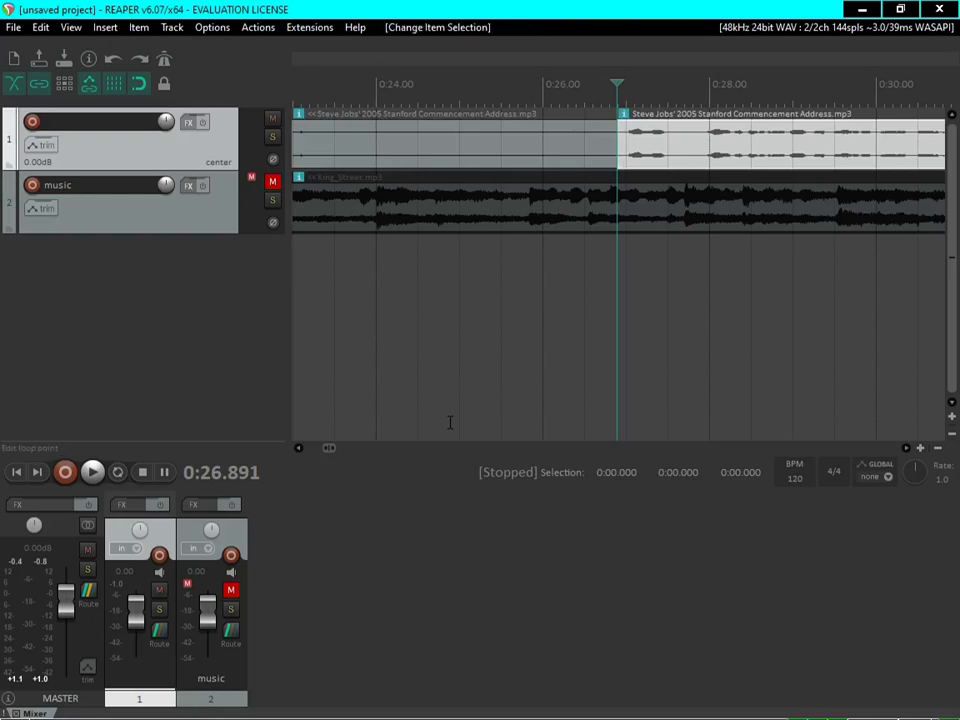
Try deleting the opening part of the speech with ripple editing off, audition from the project start and undo the deletion.
key("Home")
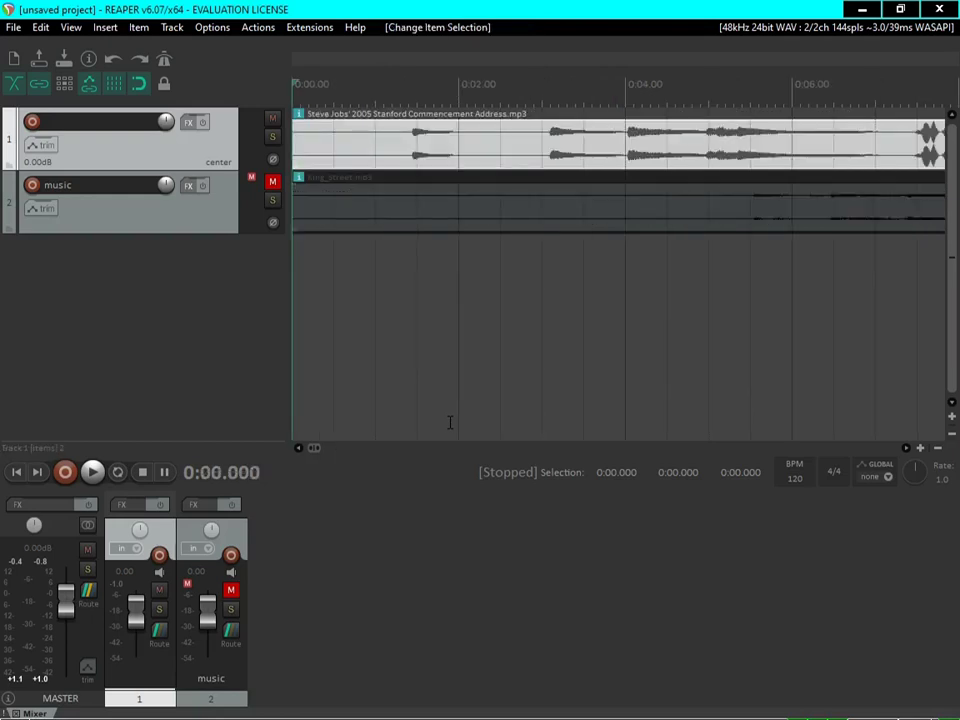
key("Delete")
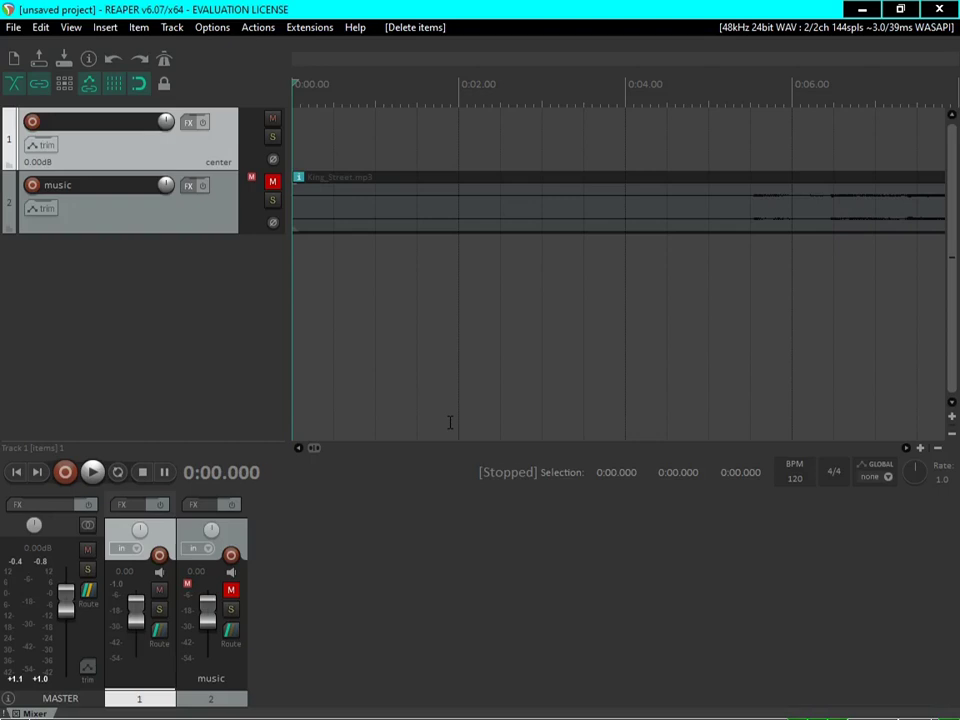
key("space")
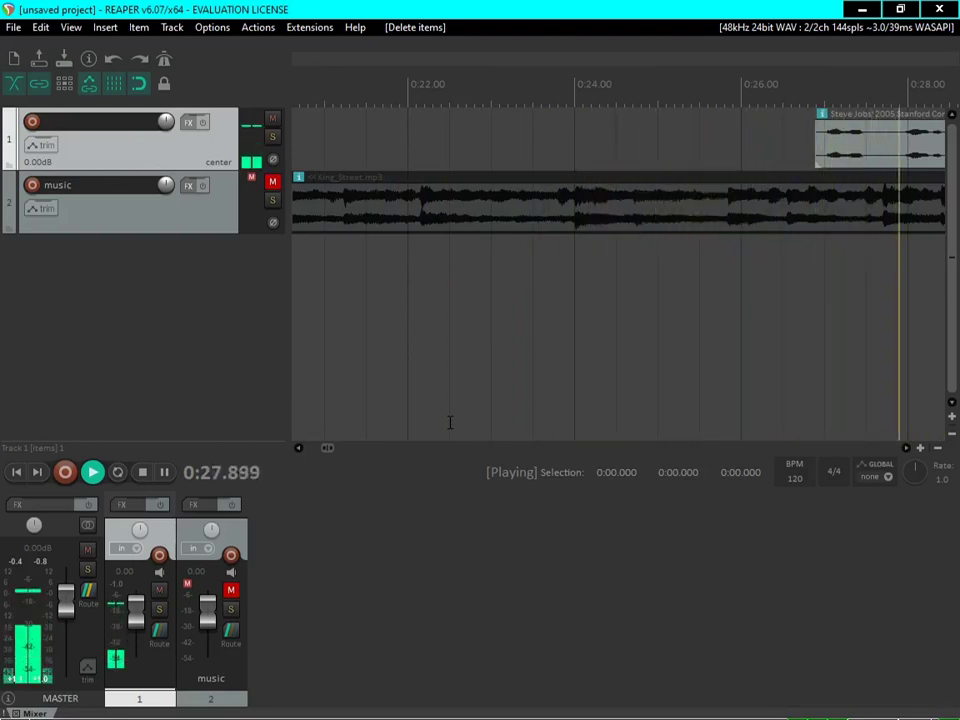
key("ctrl+space")
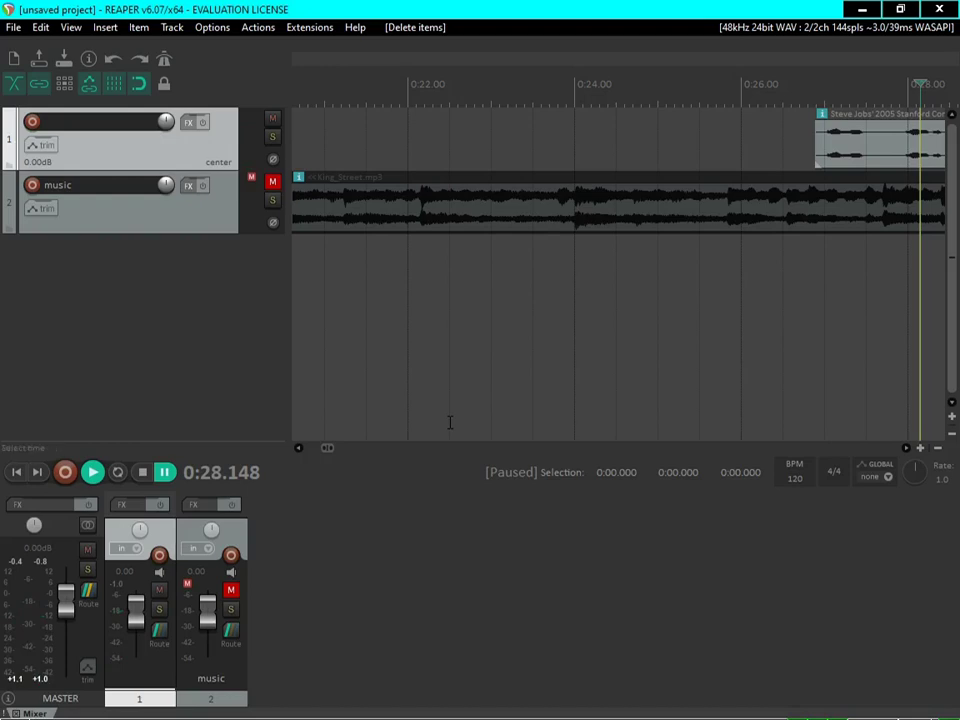
key("ctrl+z")
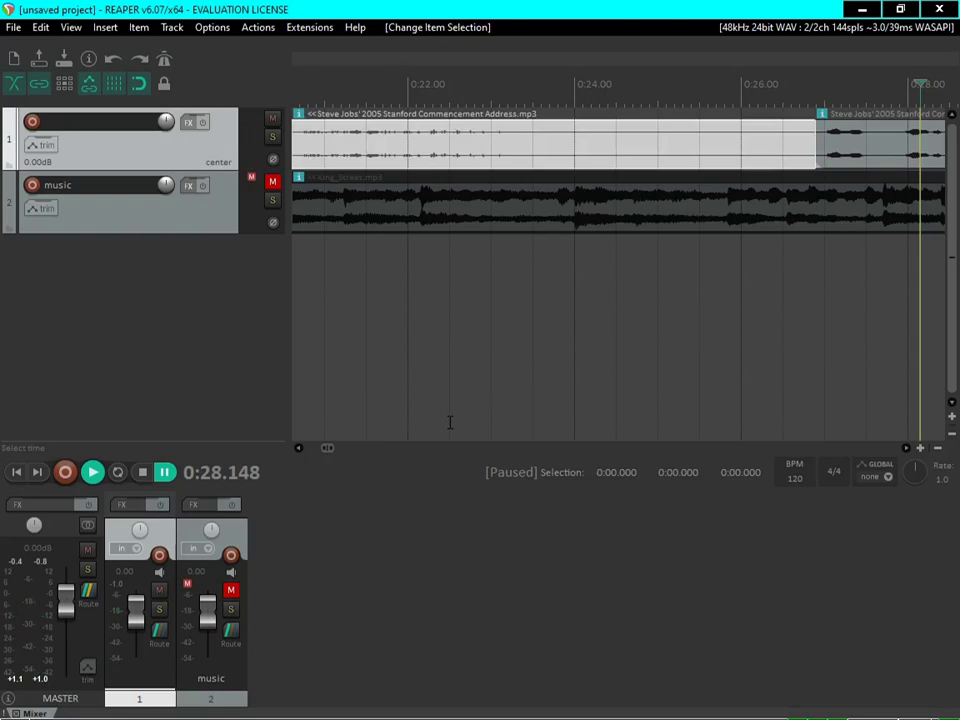
Return to the project start, delete the opening part of the speech with per-track ripple editing on and play the result.
key("Home")
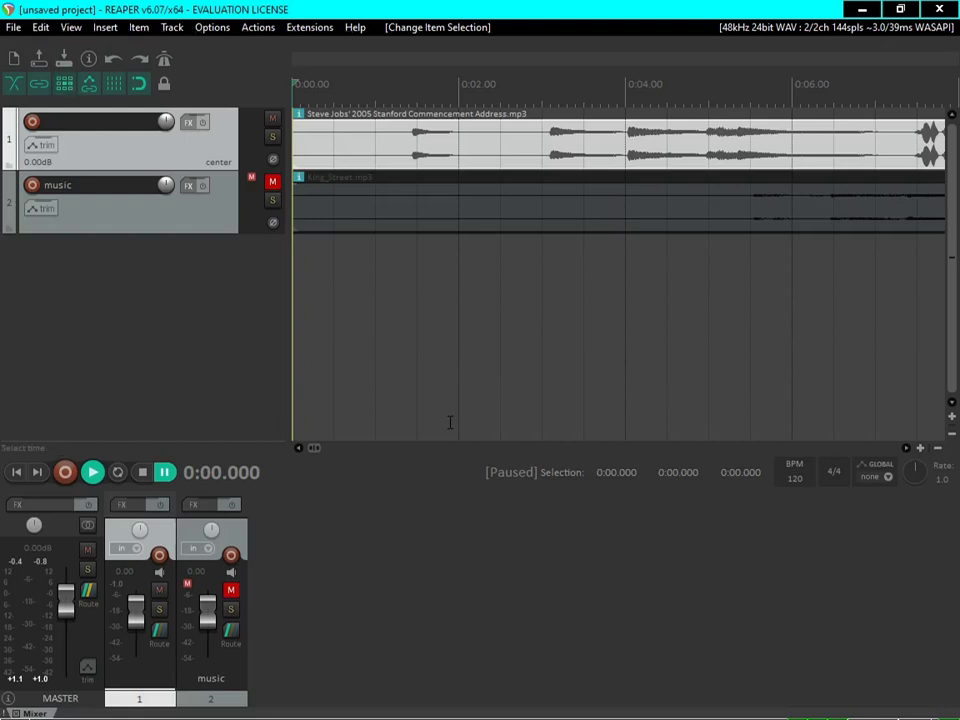
key("Delete")
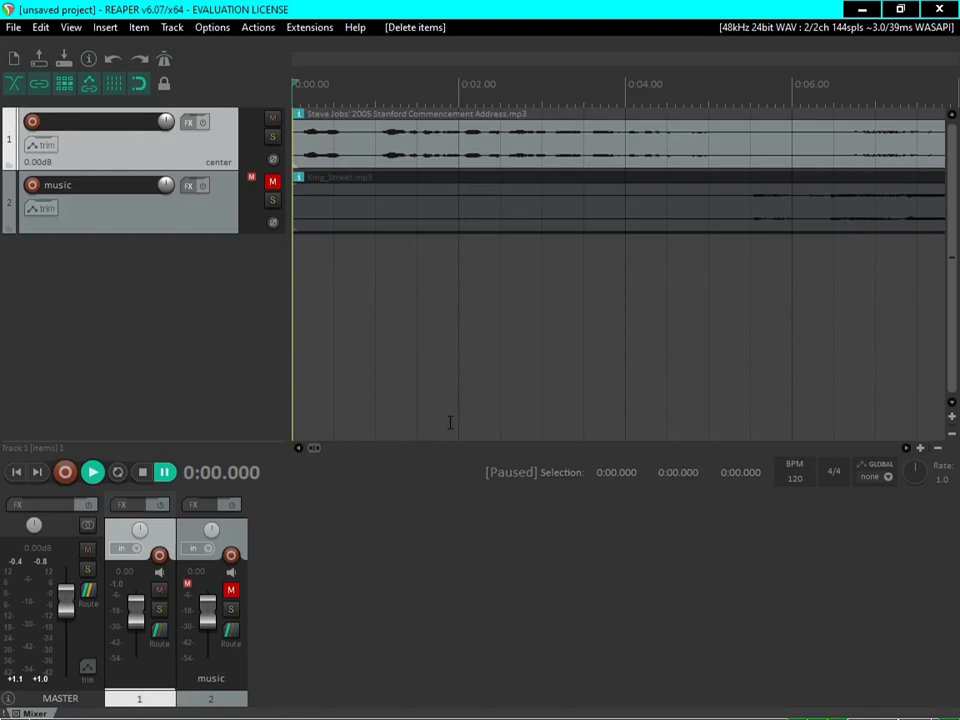
key("space")
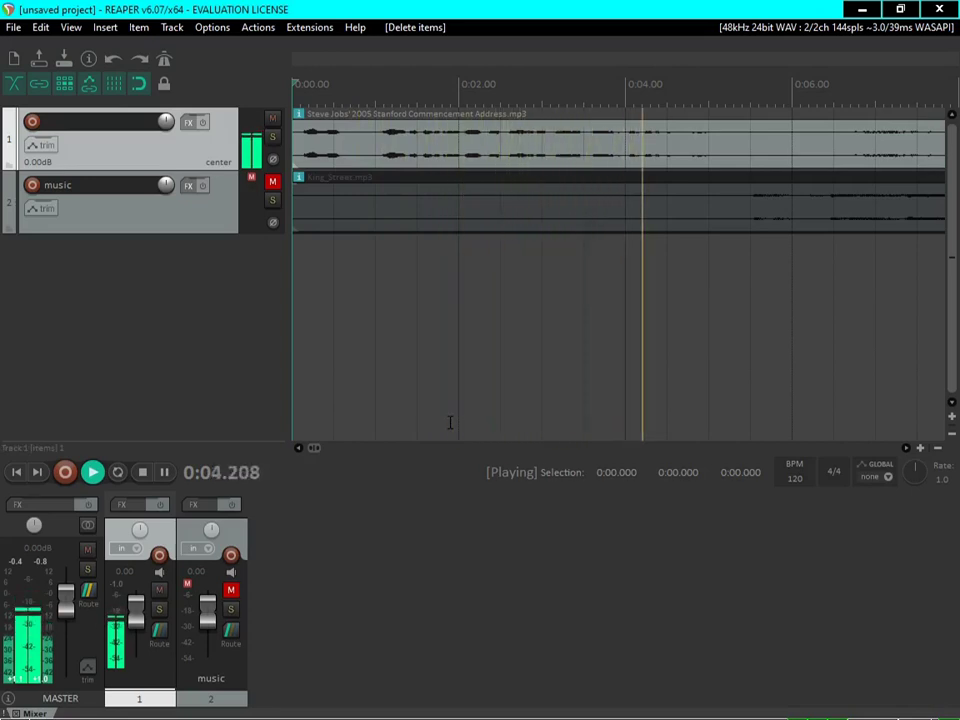
key("space")
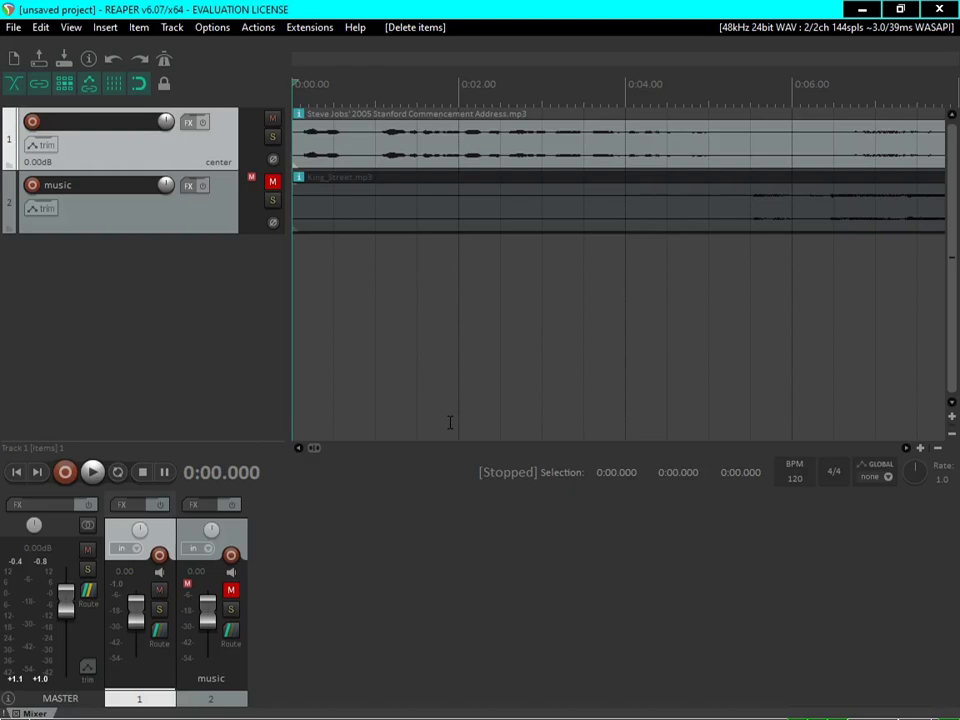
Select the music track, hide the mixer and open the Media Explorer.
key("Down")
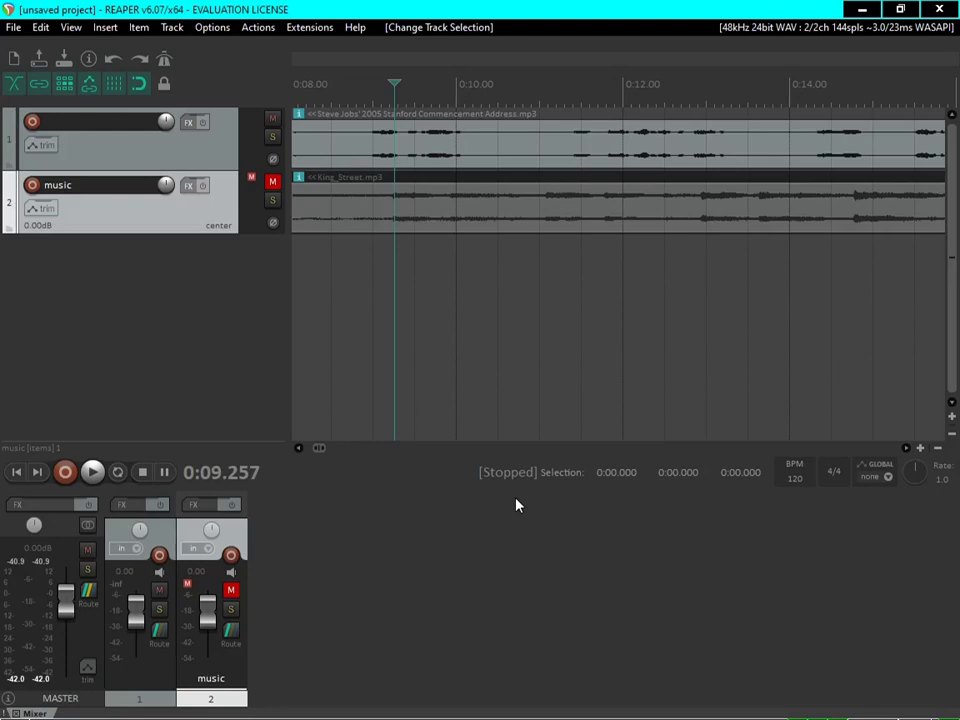
key("alt+v")
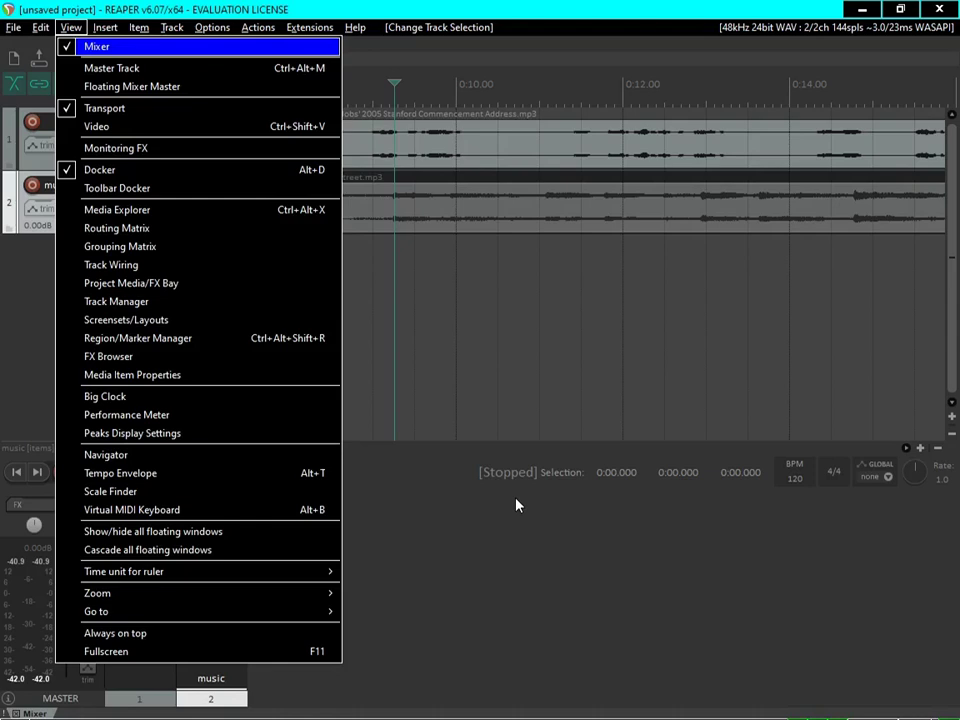
key("Down")
key("Up")
key("Return")
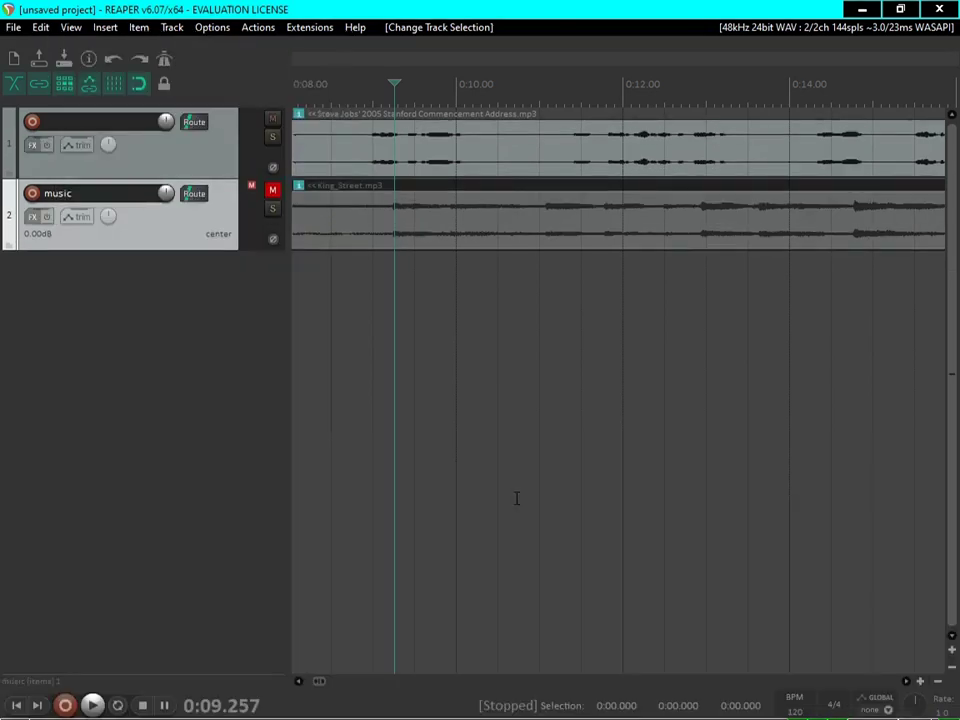
key("ctrl+alt+x")
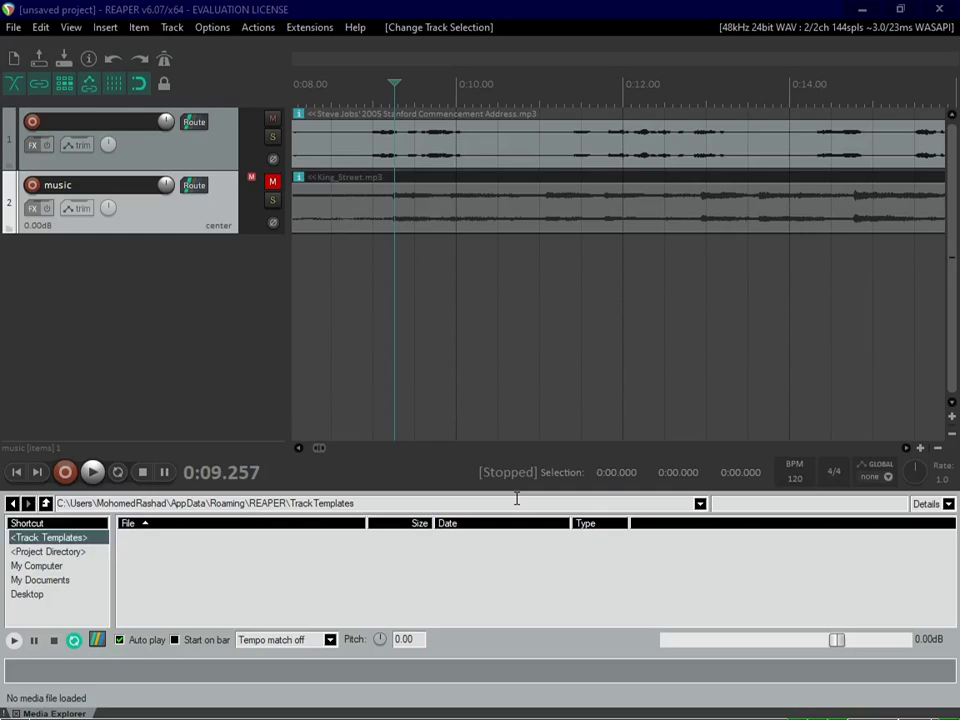
Show the drives under My Computer in the Media Explorer and open the C:\ drive.
key("Down")
key("Down")
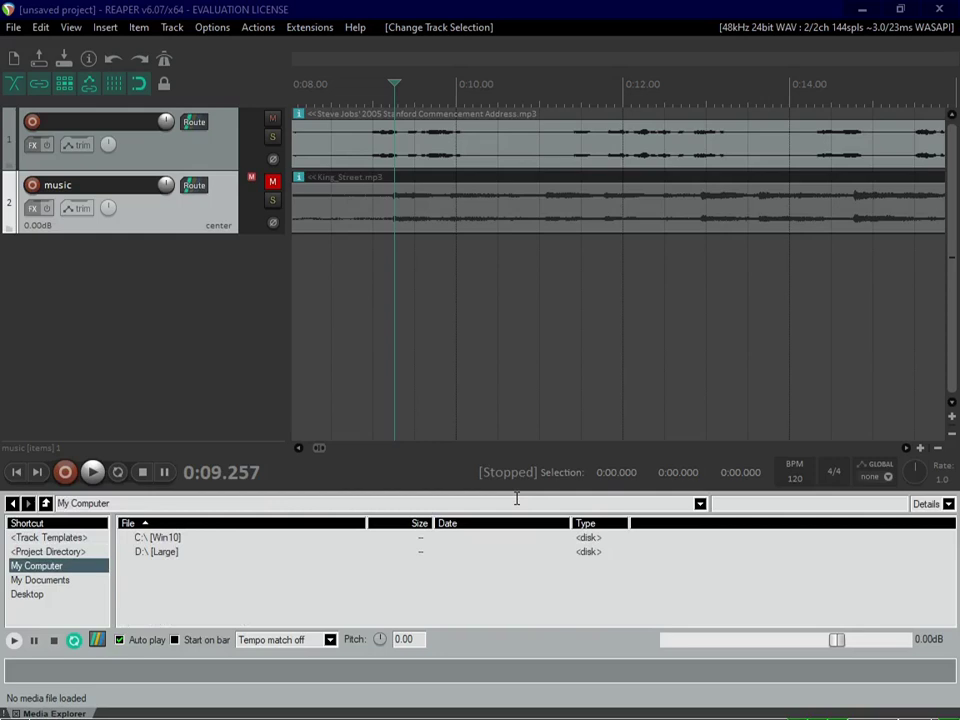
left_click(517, 498)
key("Down")
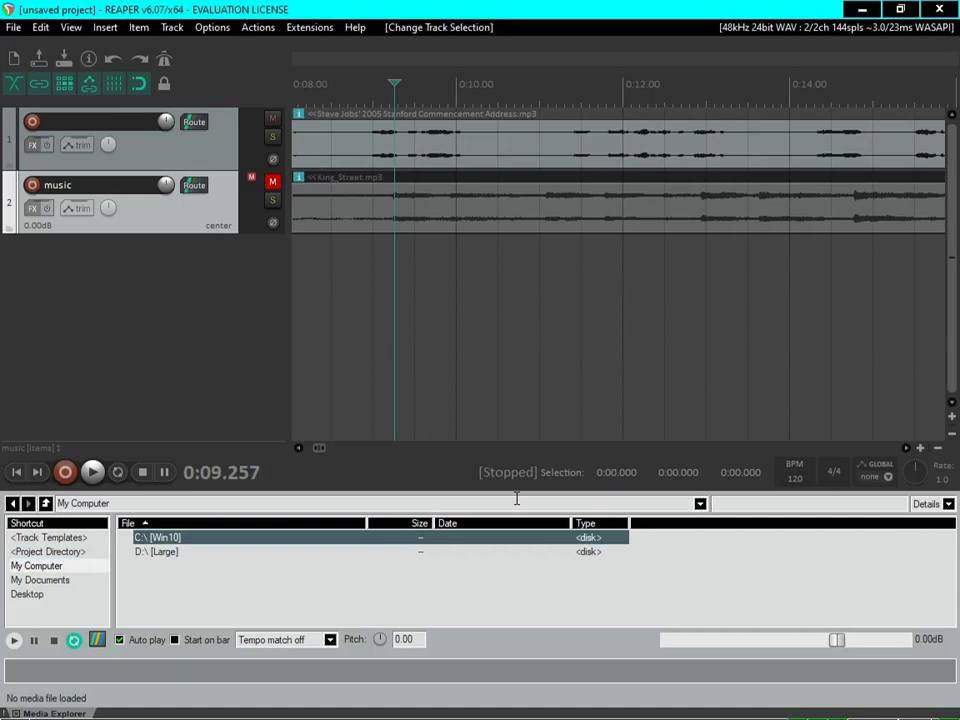
key("Down")
key("Up")
key("Down")
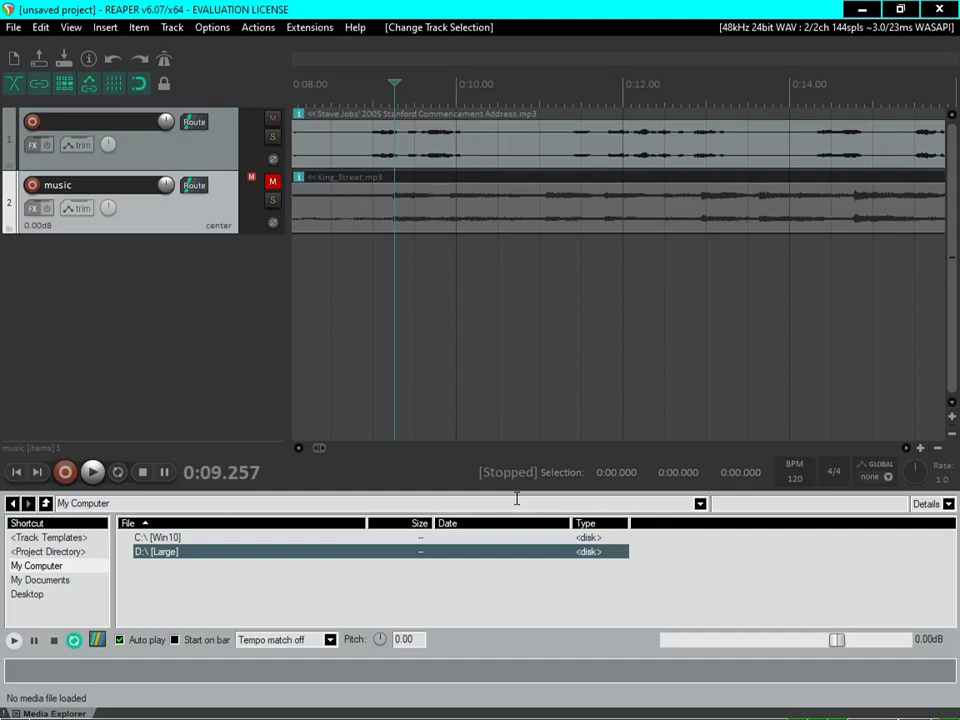
key("Up")
key("Down")
key("Up")
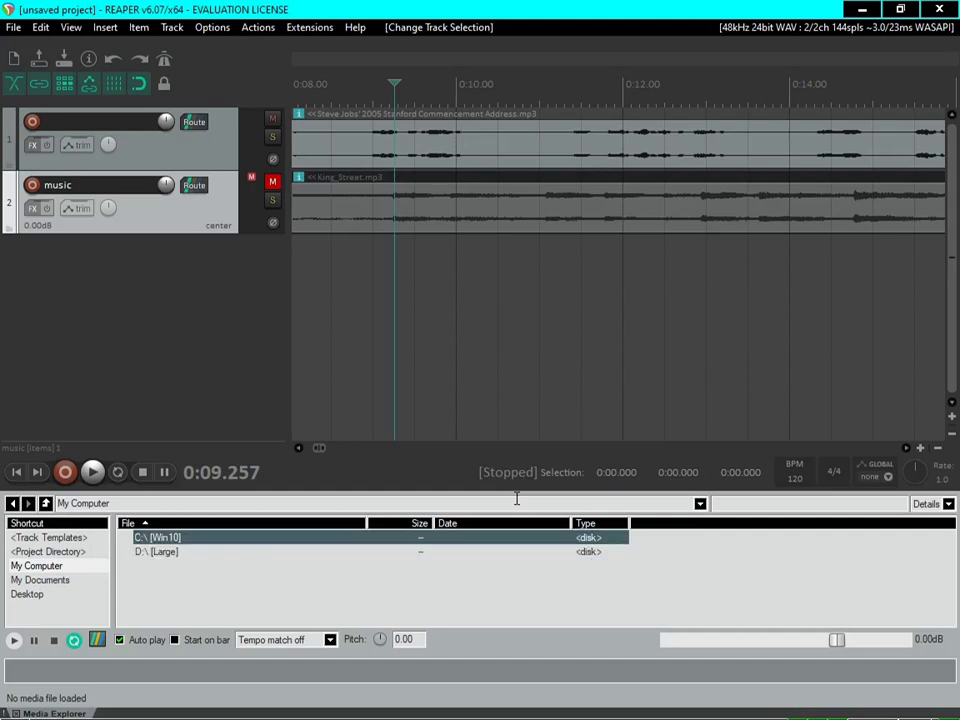
key("Return")
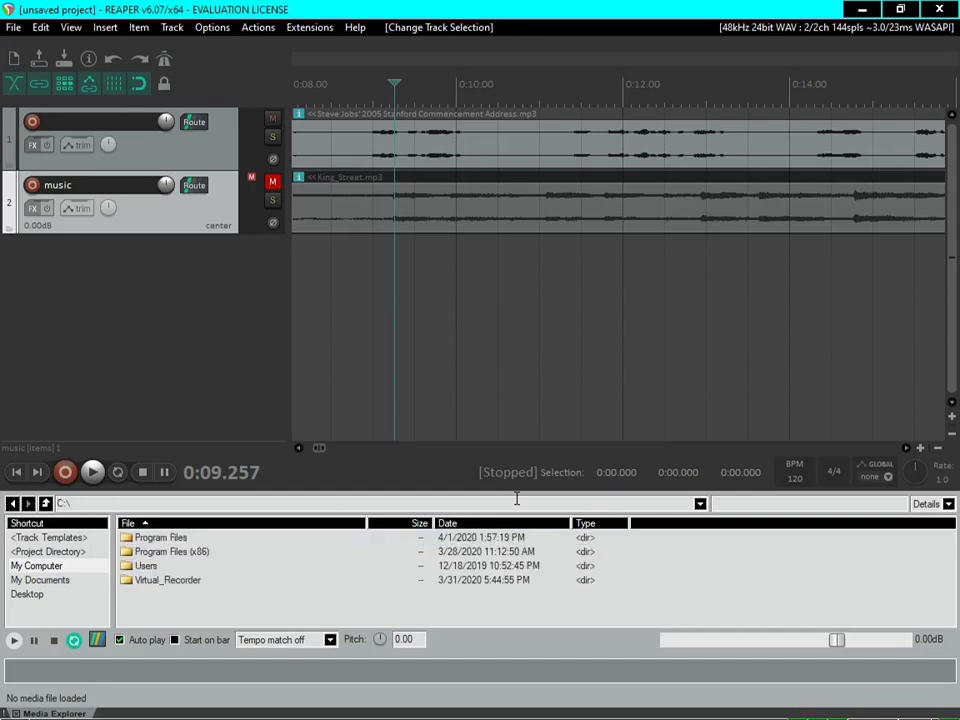
Open the Users folder on the C:\ drive in the Media Explorer.
key("Down")
key("Down")
key("Down")
key("Down")
key("Down")
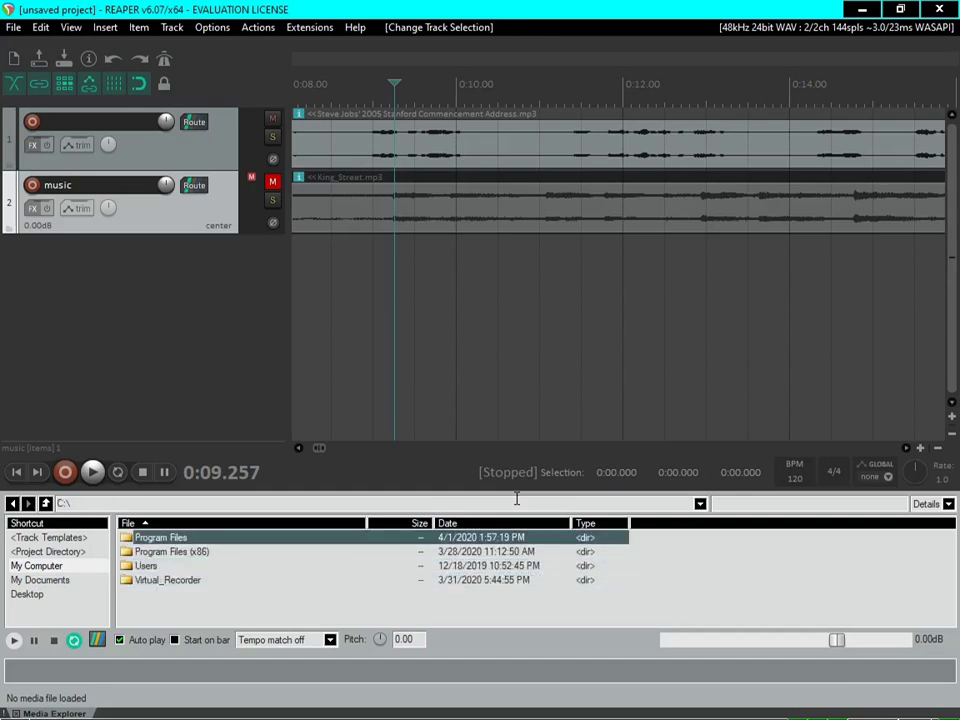
key("Down")
key("Down")
key("Return")
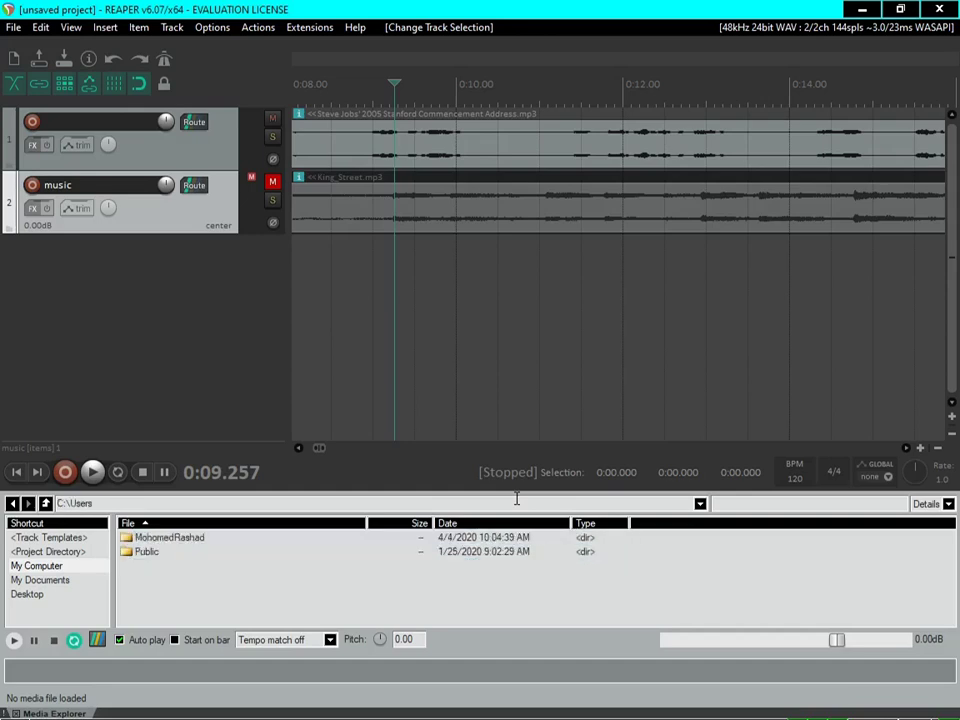
Open the personal user folder and its Music subfolder in the Media Explorer.
key("Down")
key("Return")
key("Down")
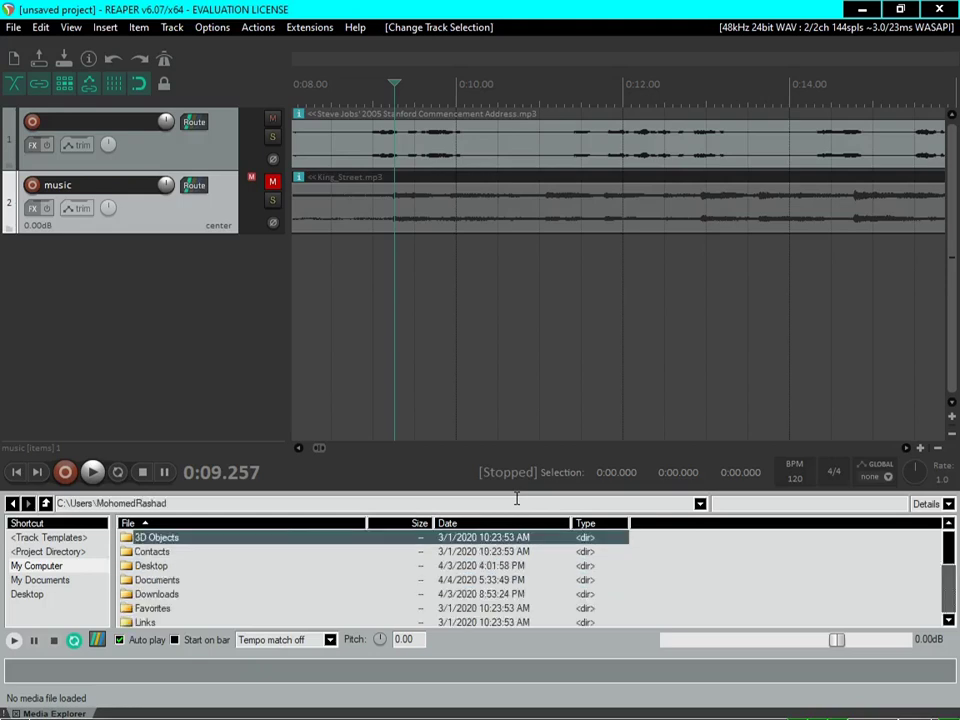
key("m")
key("Return")
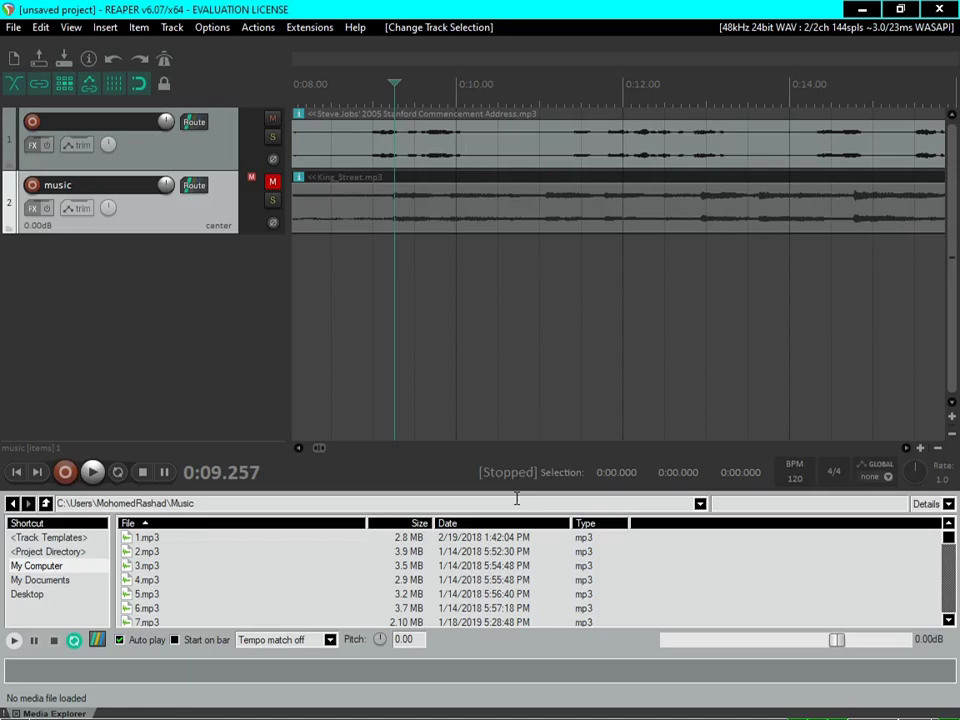
Preview the audio files from 1.mp3 through 10.mp3 one after another and stop playback on 10.mp3.
key("Down")
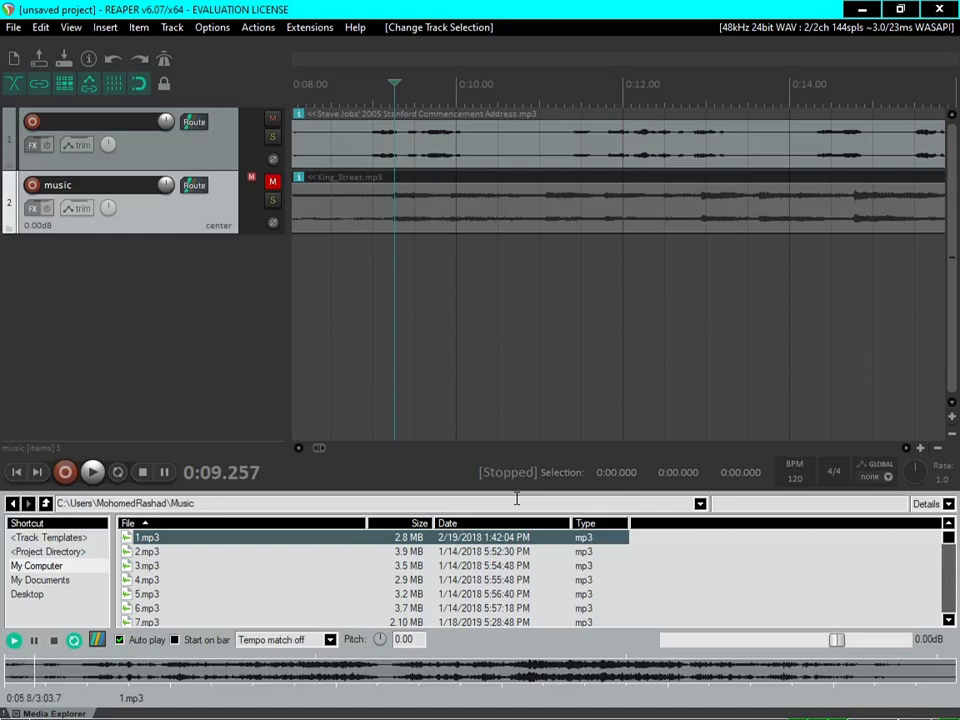
key("Down")
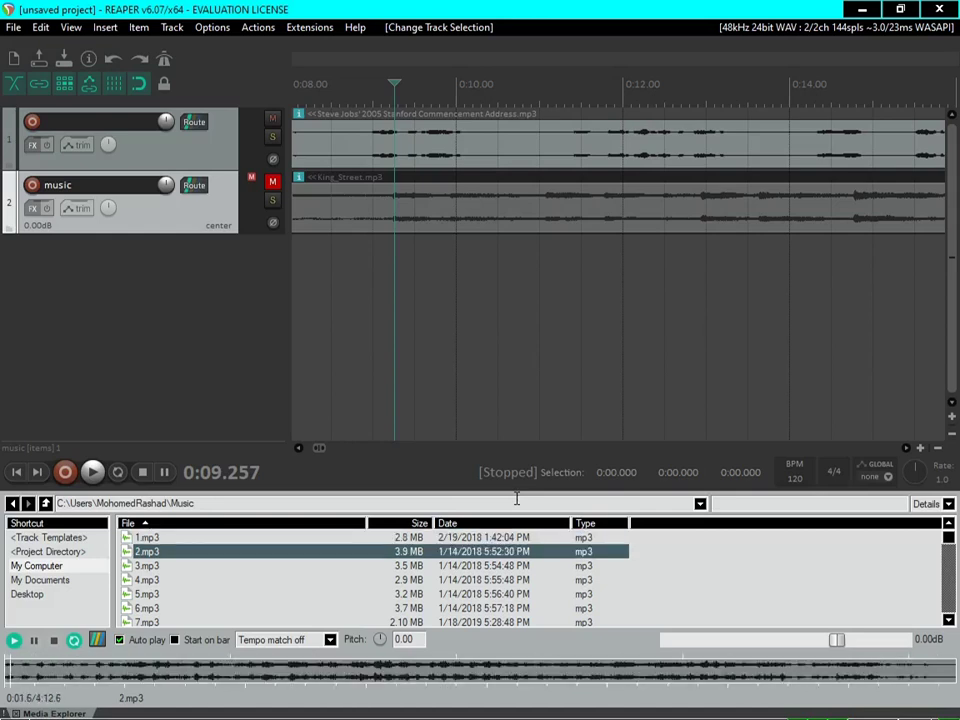
key("Down")
key("Down")
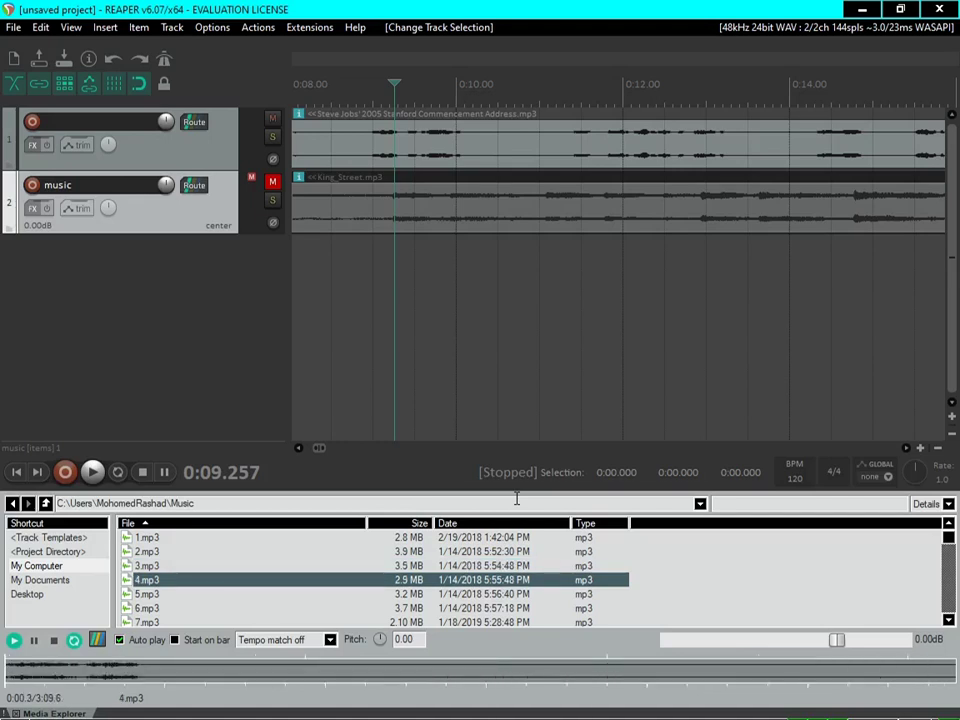
key("Down")
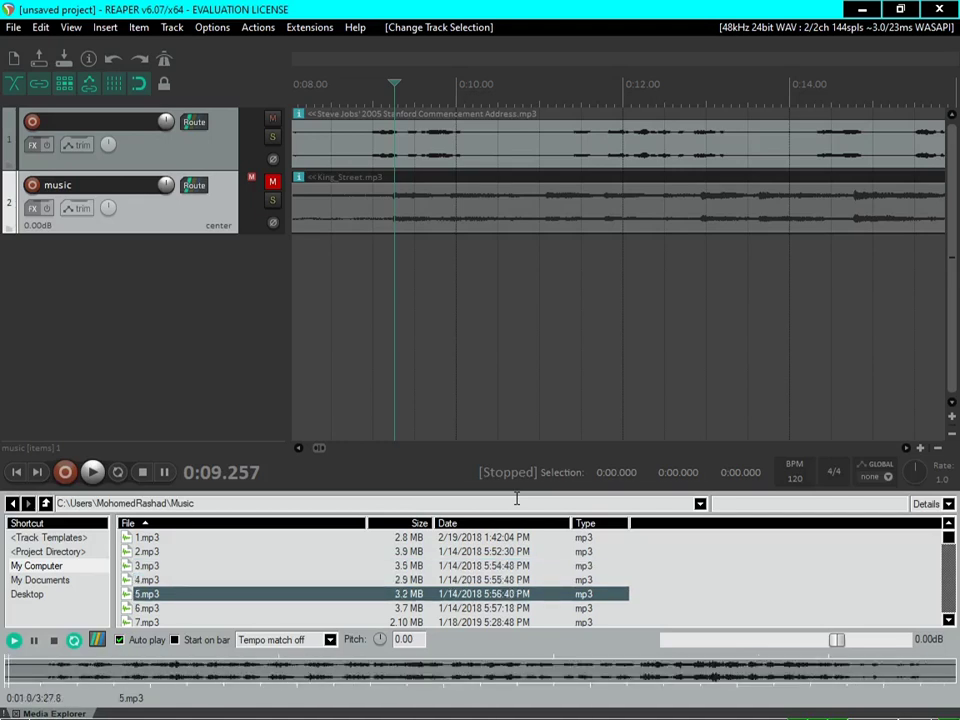
key("Down")
key("Down")
key("Down")
key("Down")
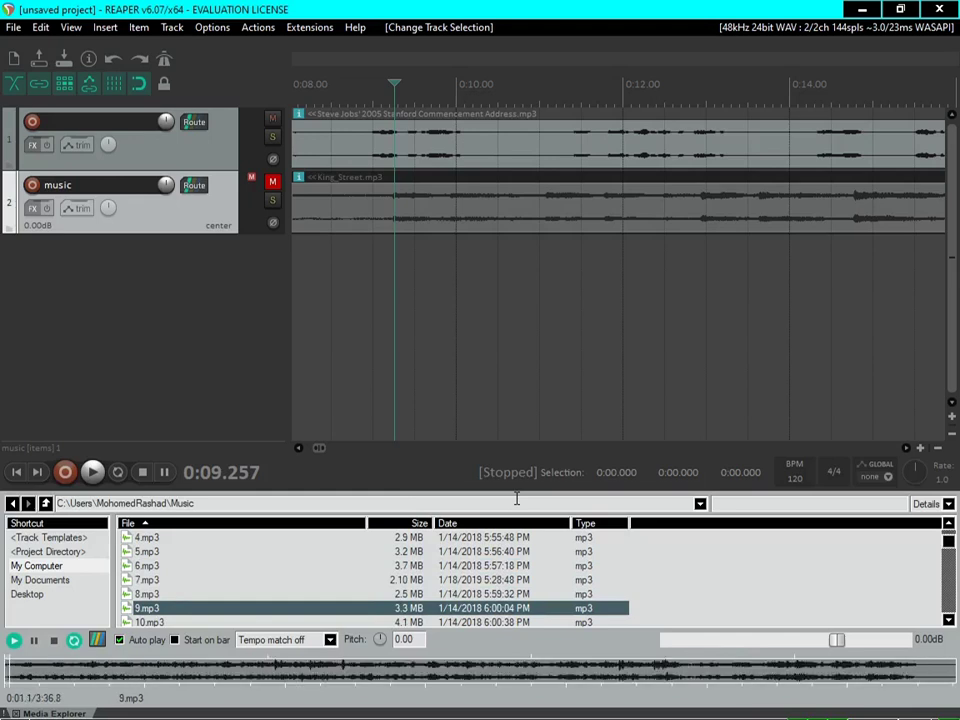
key("Down")
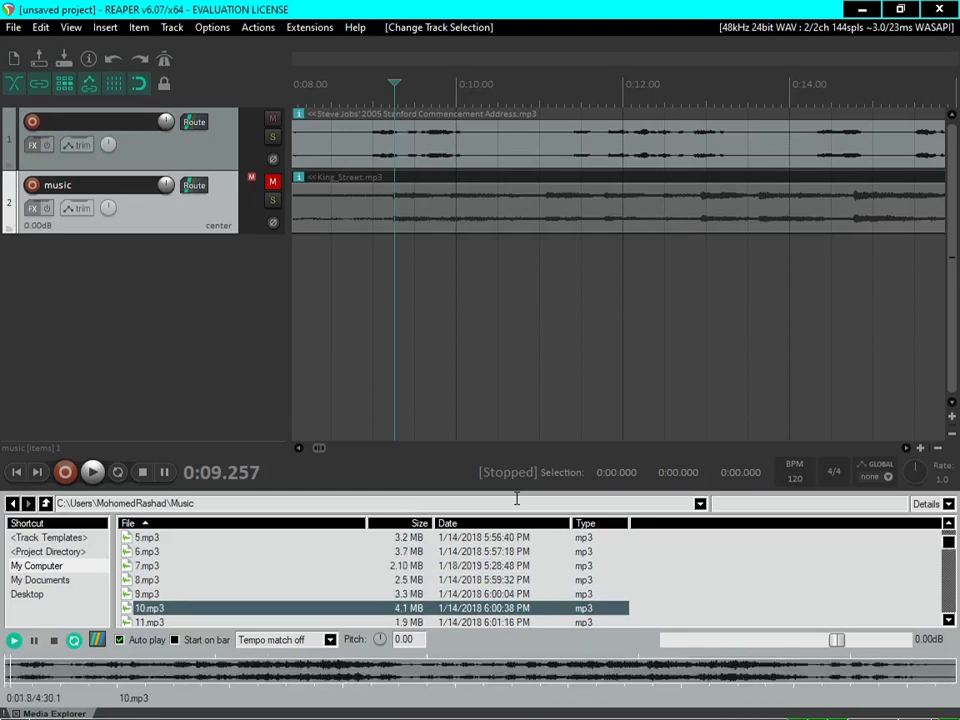
key("space")
Review the insertion and media source options available for 10.mp3 without applying any.
right_click(126, 610)
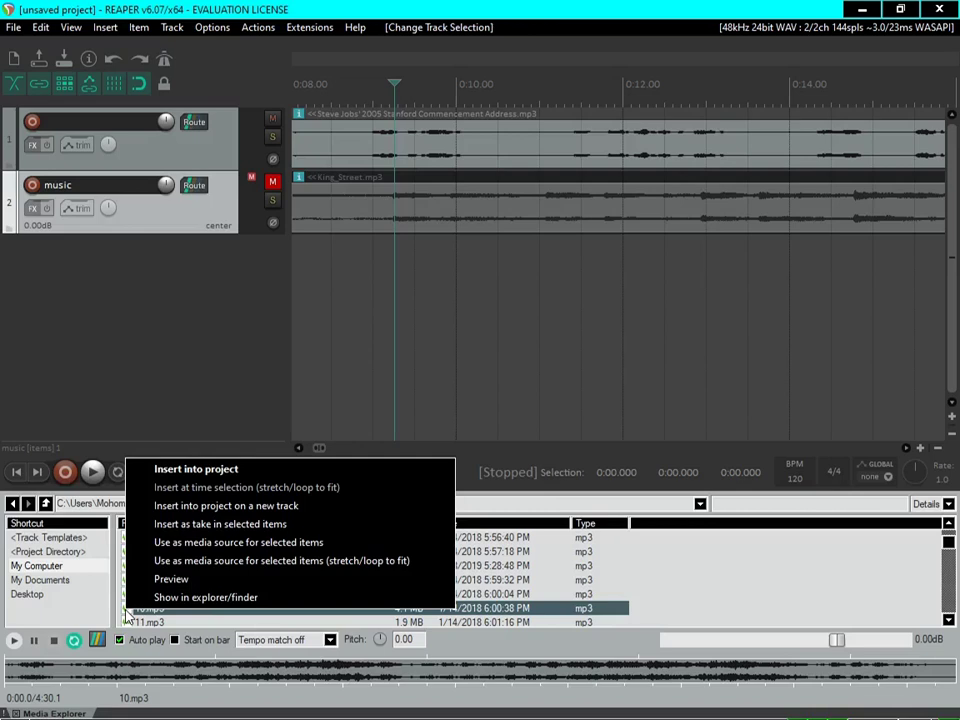
key("Down")
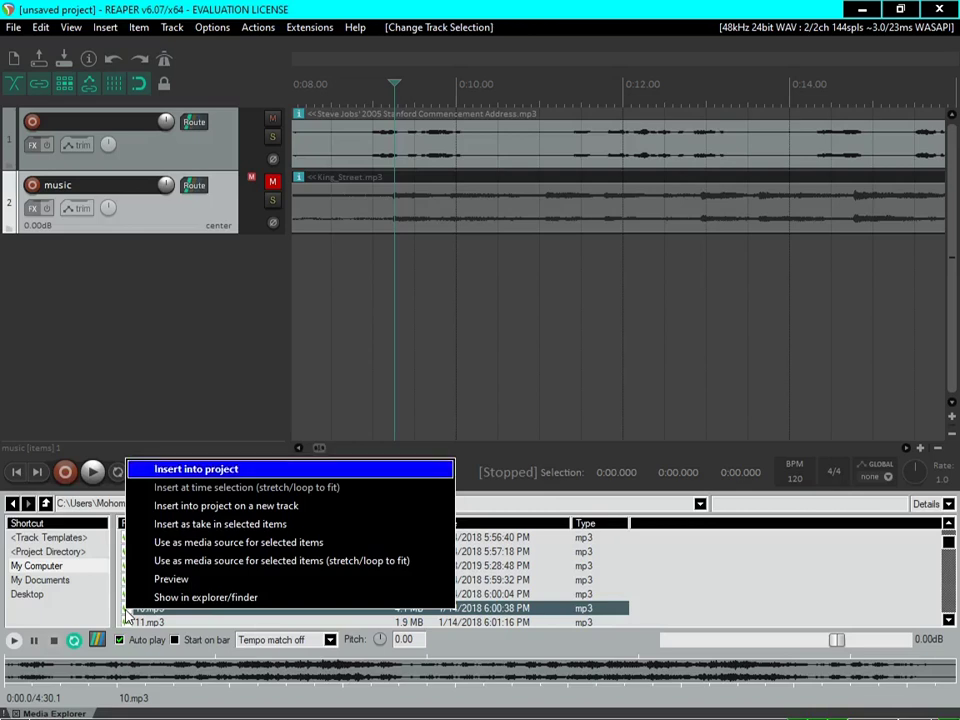
key("Down")
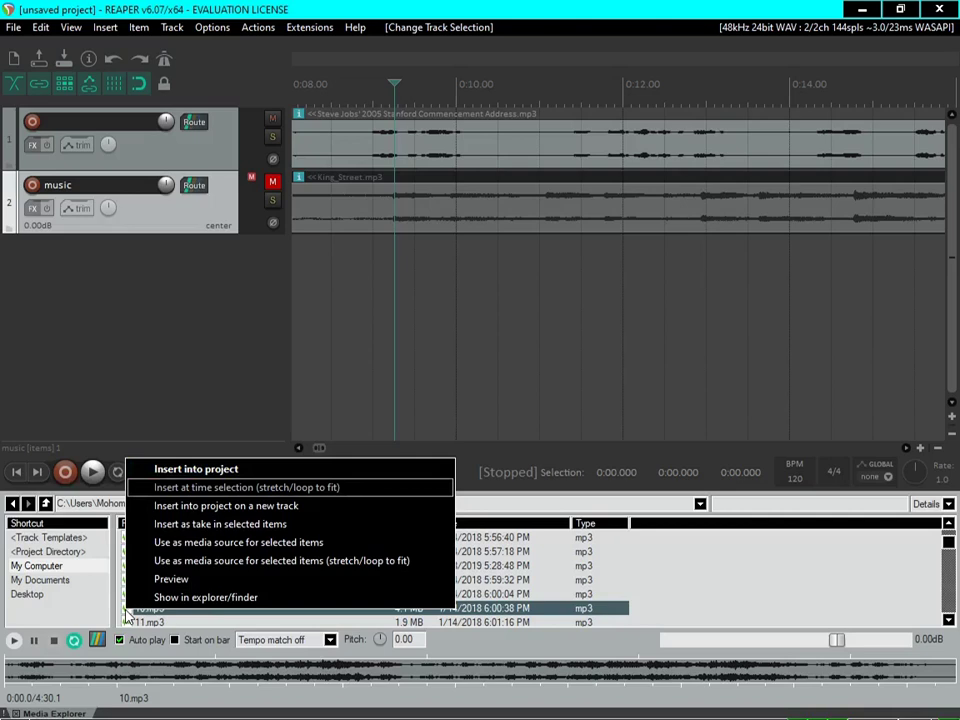
key("Down")
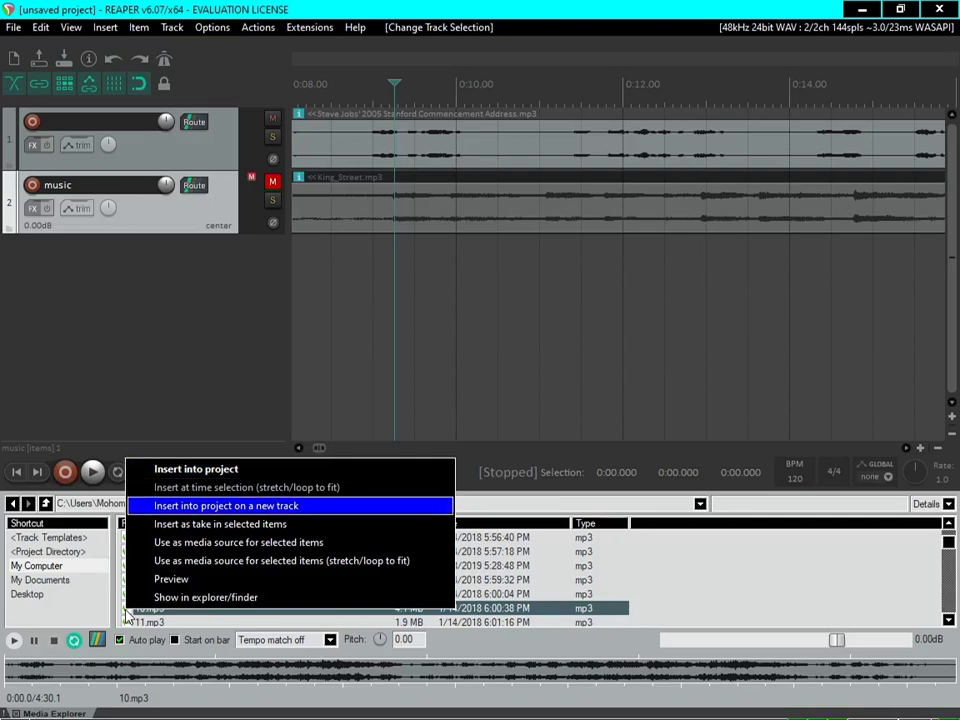
key("Up")
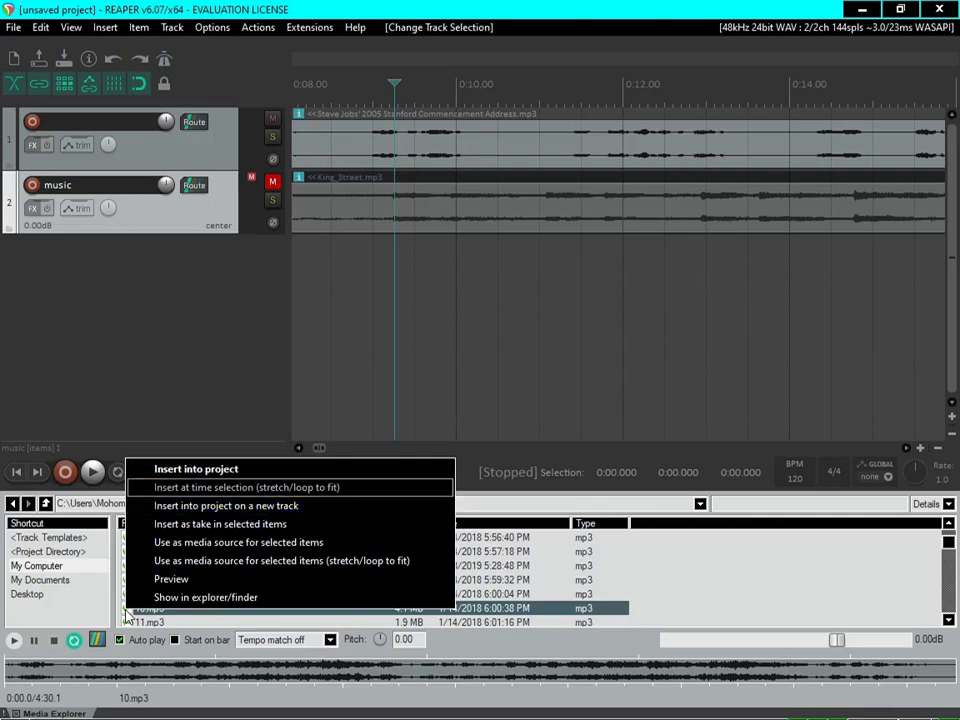
key("Down")
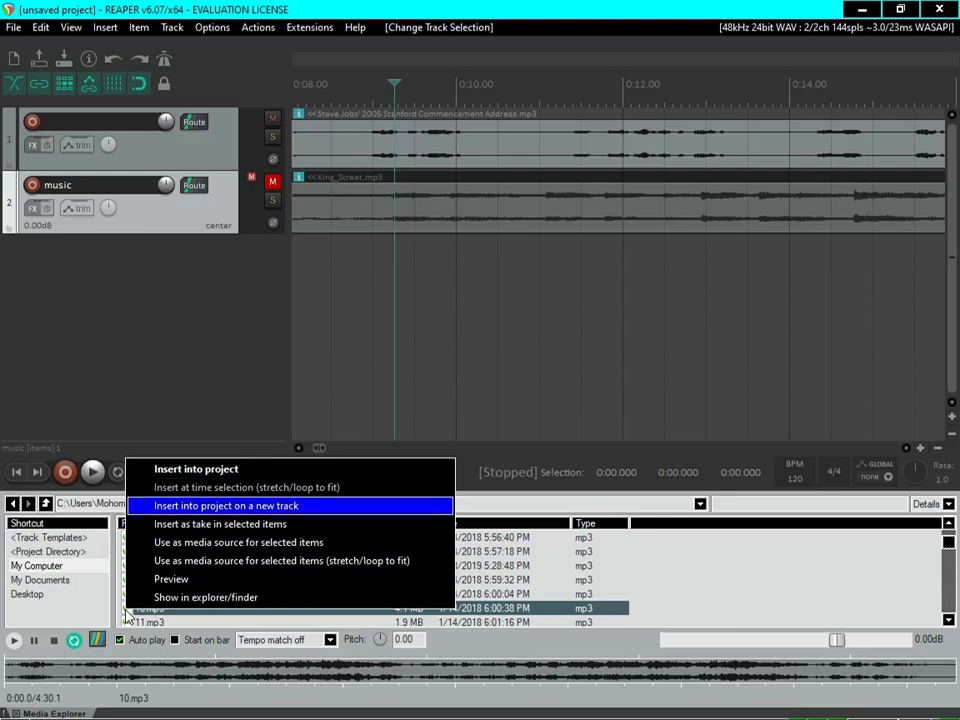
key("Down")
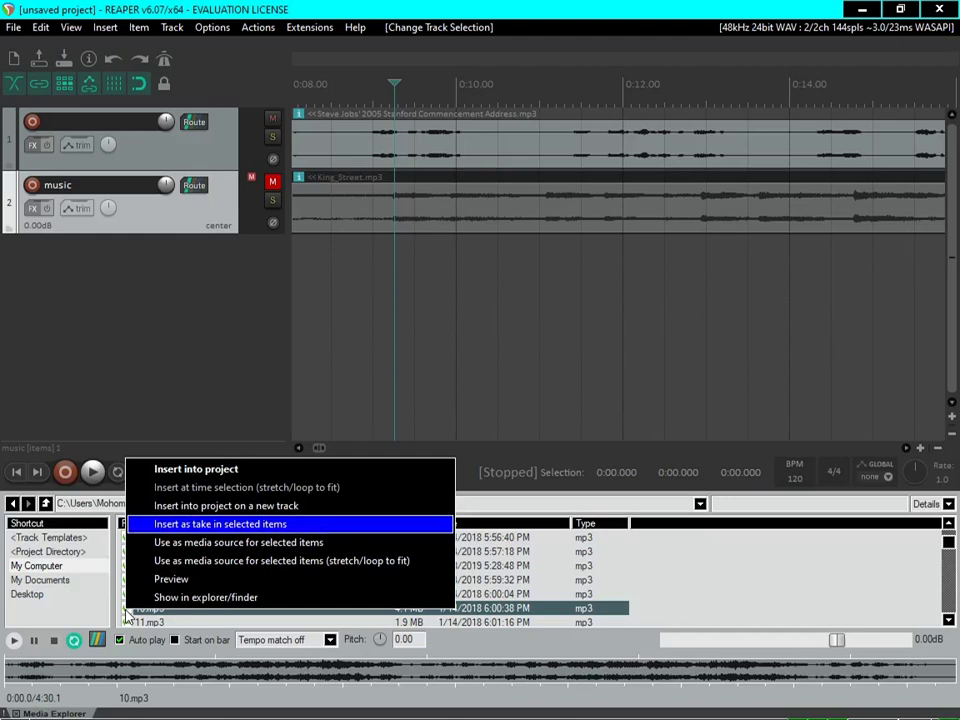
key("Down")
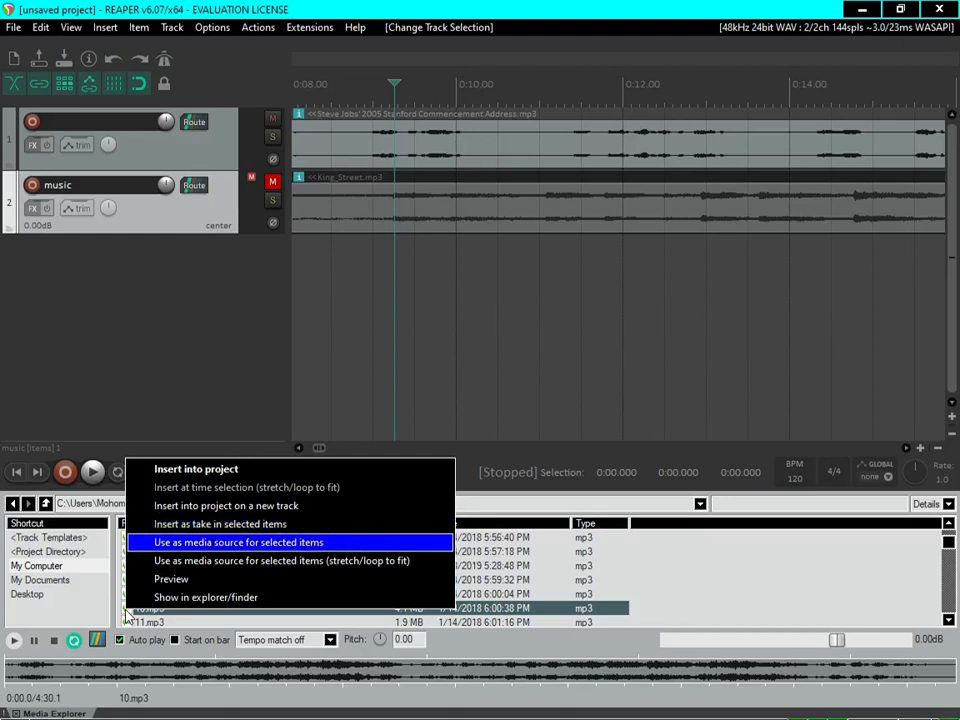
key("Down")
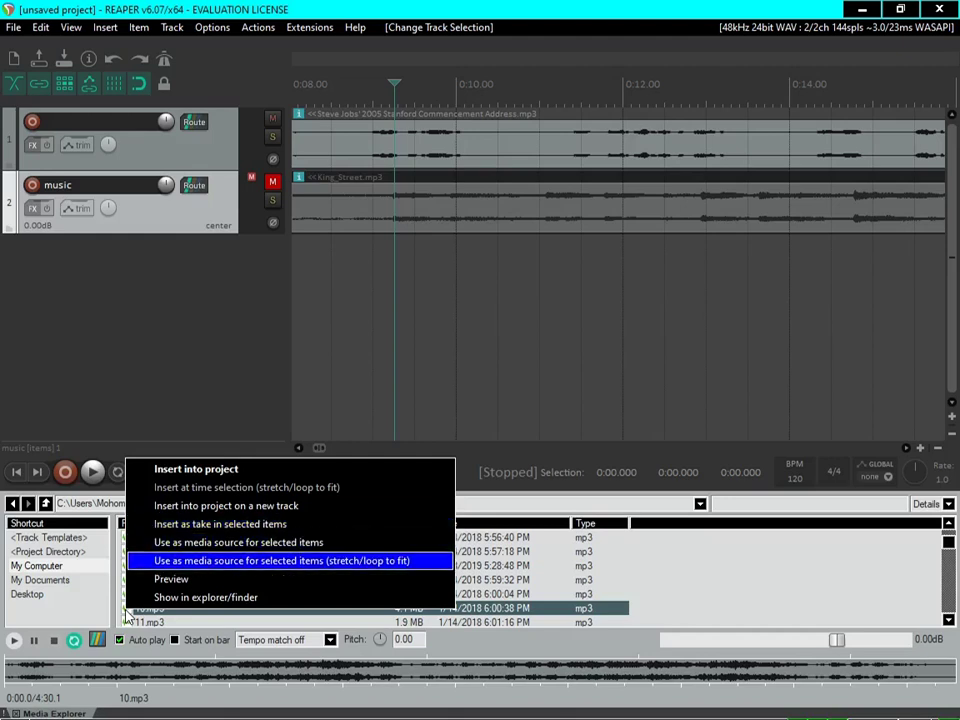
key("Down")
key("Down")
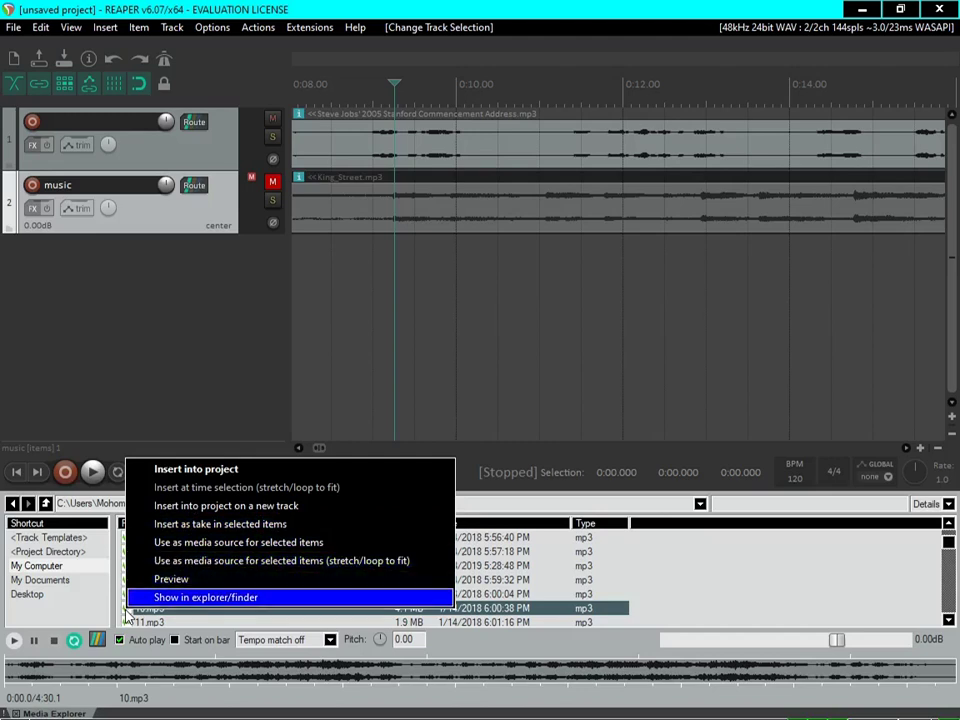
key("Down")
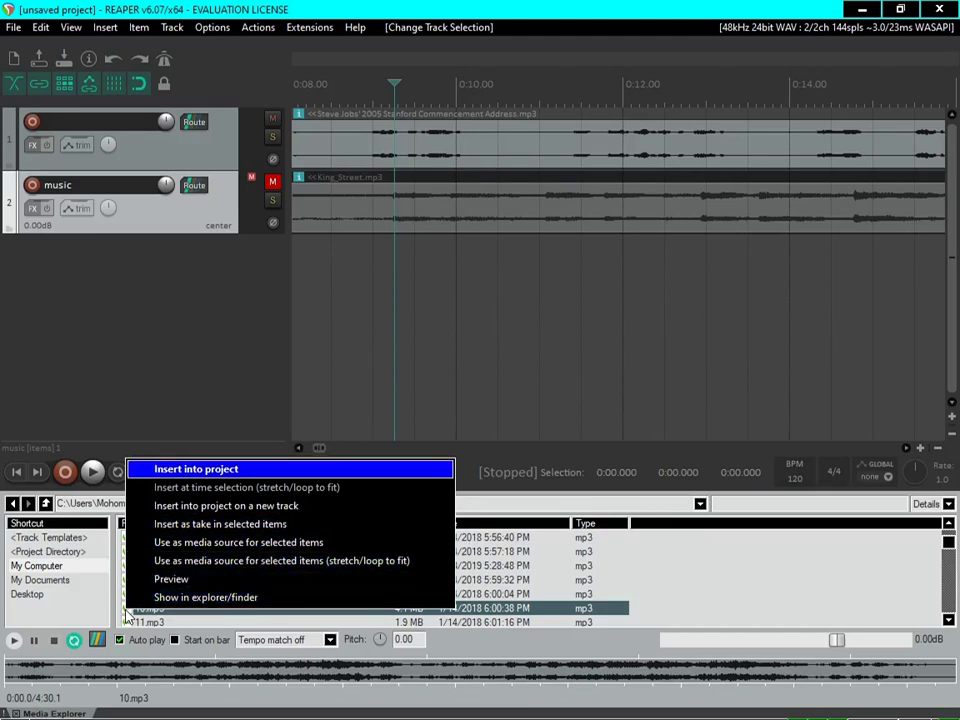
key("Escape")
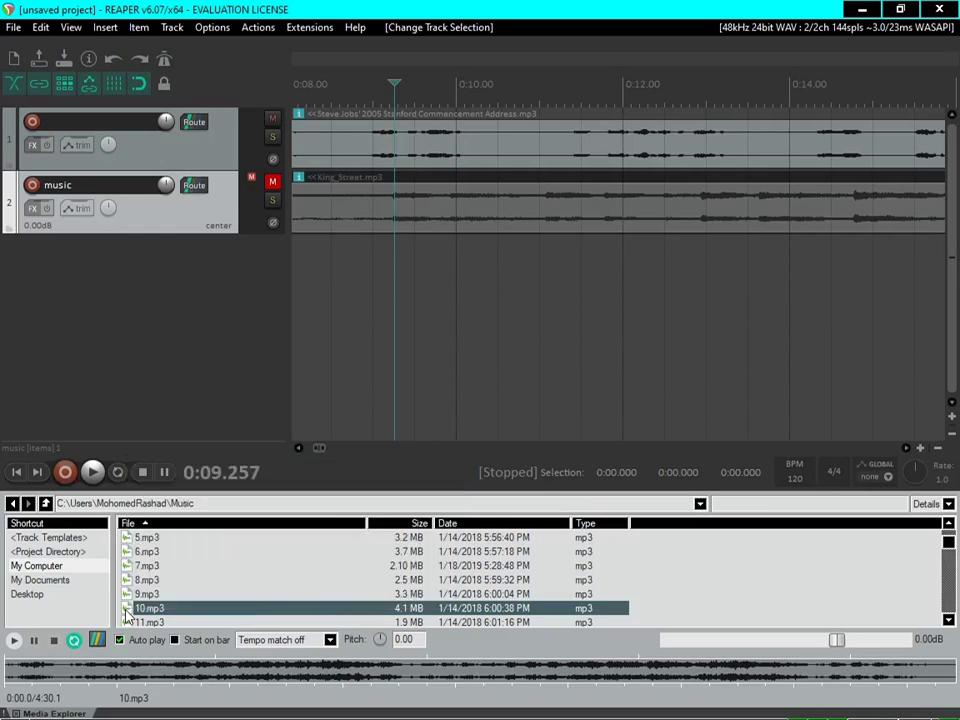
Close the Media Explorer, unmute the music track to audition it with the speech, and return to the project start.
key("ctrl+alt+x")
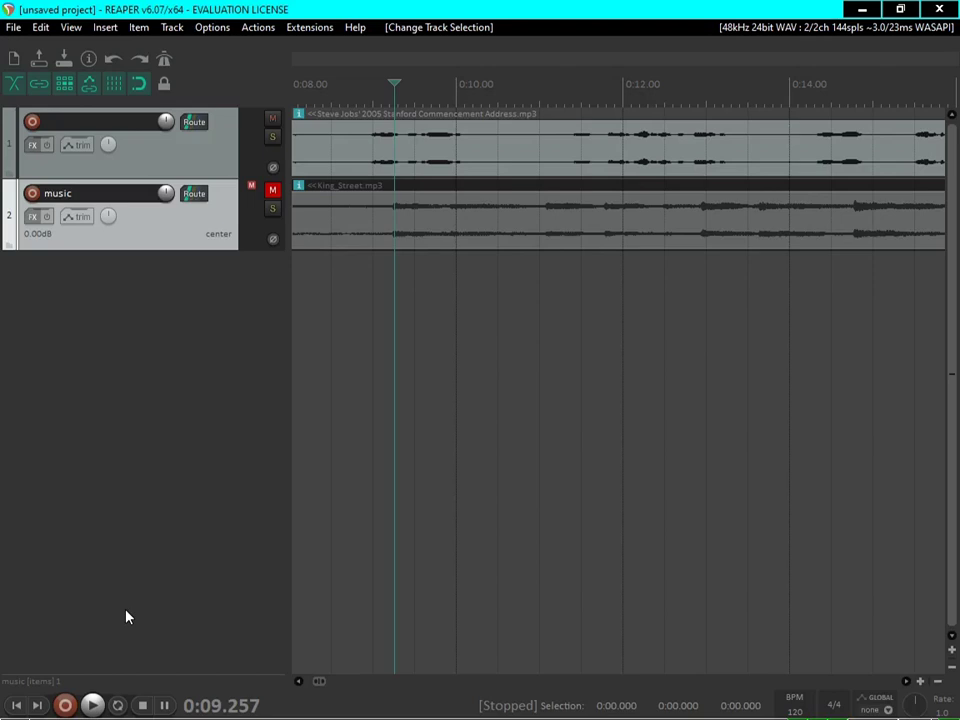
key("F5")
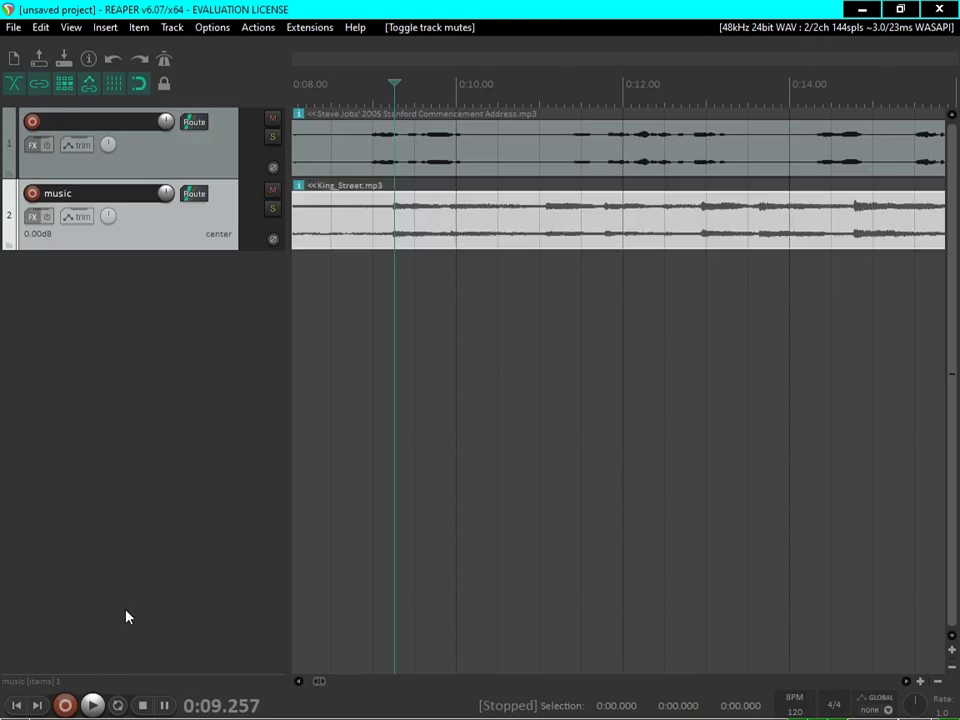
key("space")
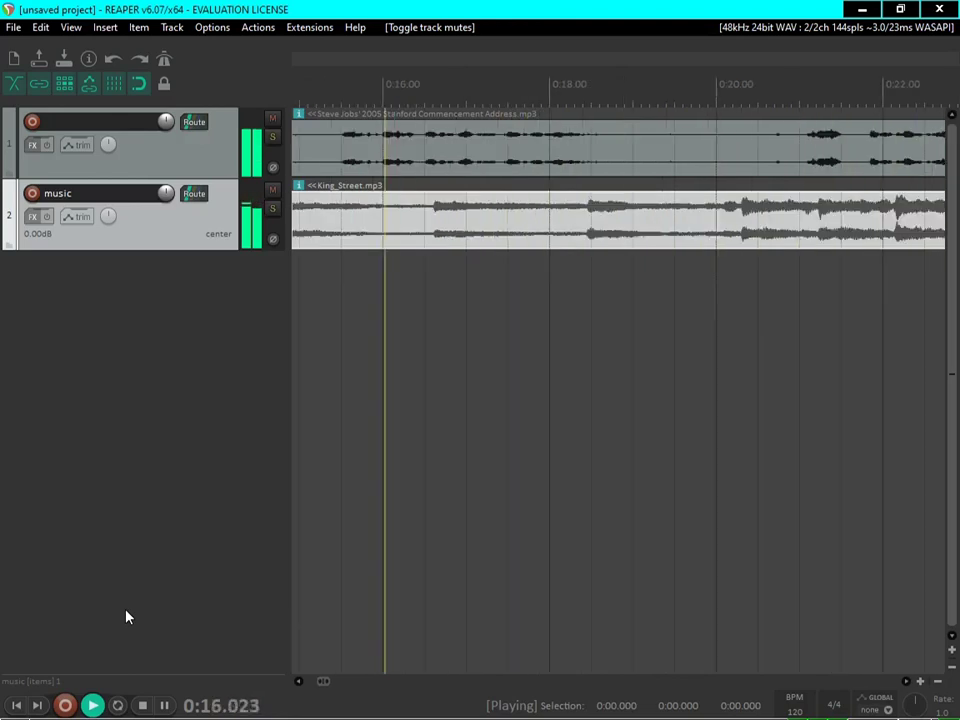
key("space")
key("Home")
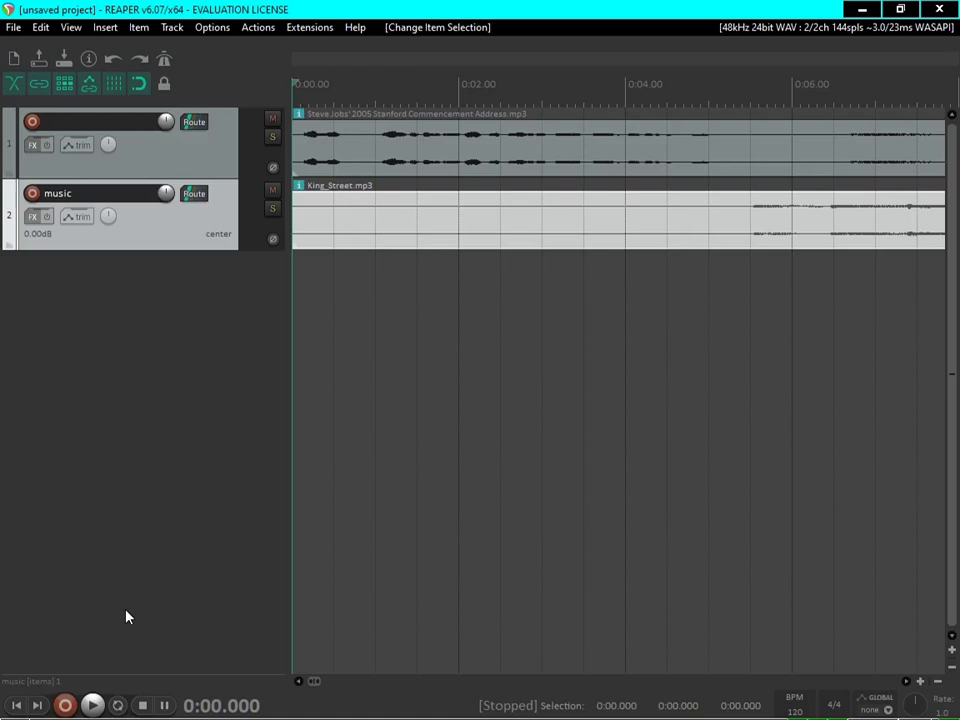
Try deleting the King_Street.mp3 item from the music track, undo the deletion and play the project from its start.
key("alt")
key("Delete")
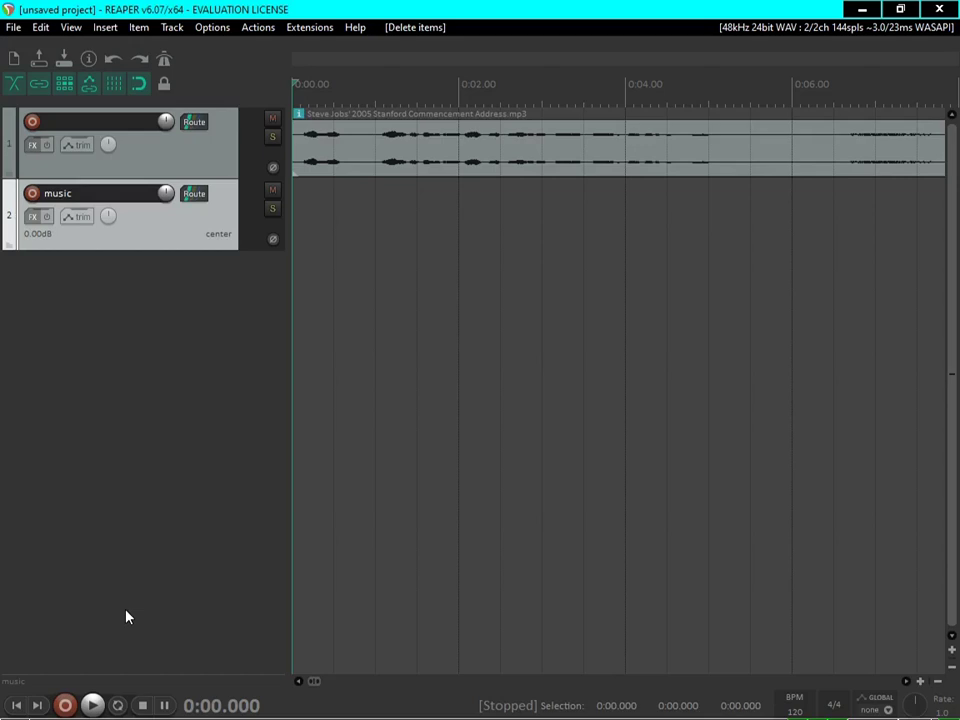
key("ctrl+z")
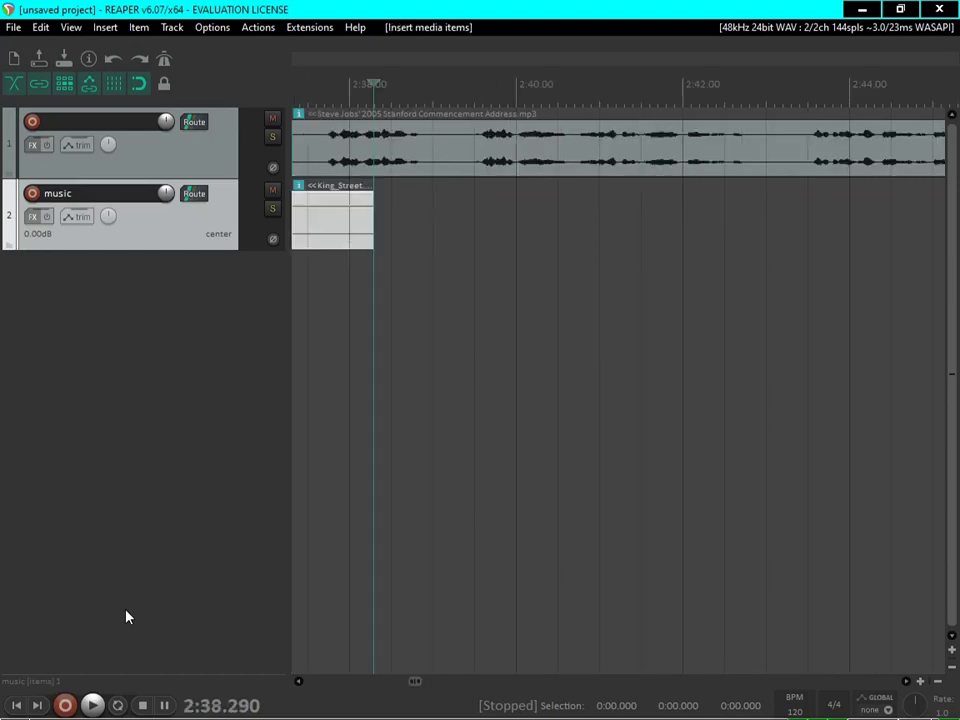
key("ctrl+z")
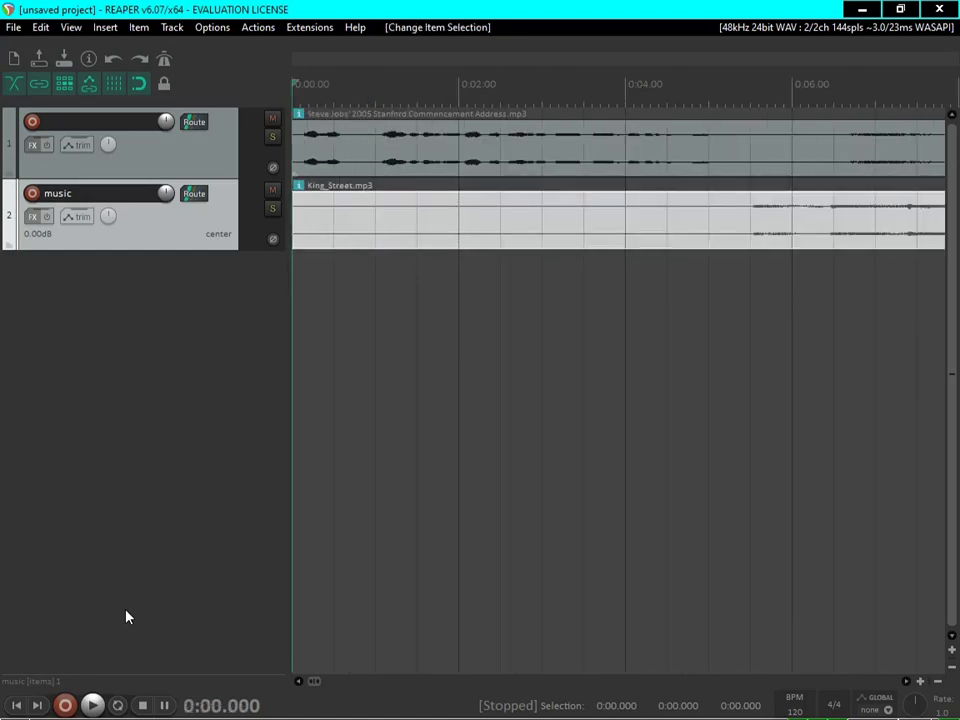
key("space")
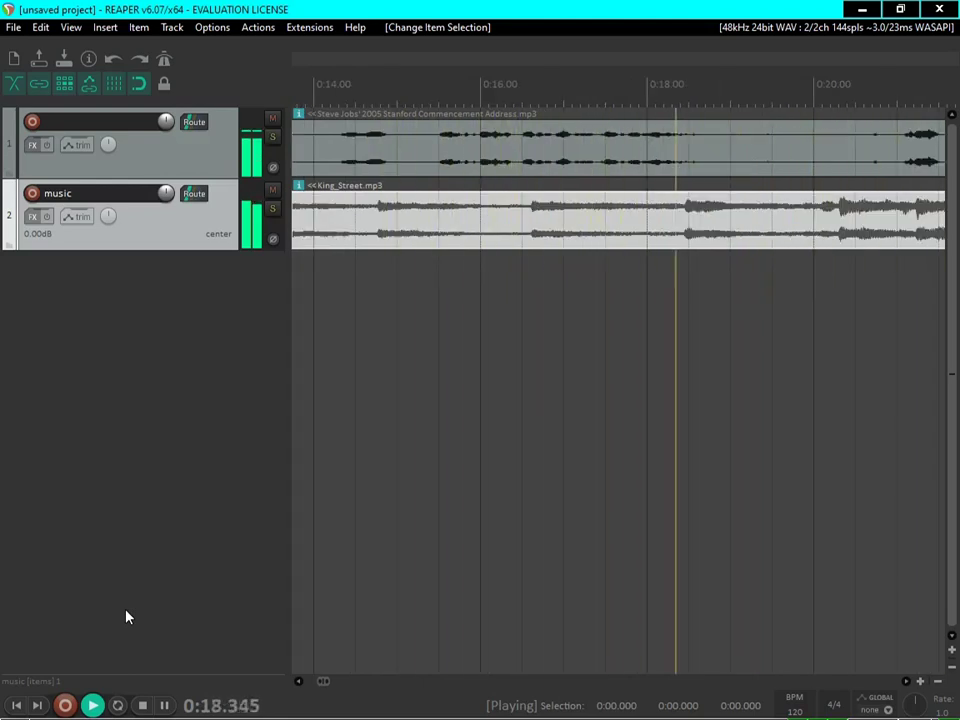
Stop playback and try nudging the music track's volume up and down, returning it to 0.00 dB.
key("space")
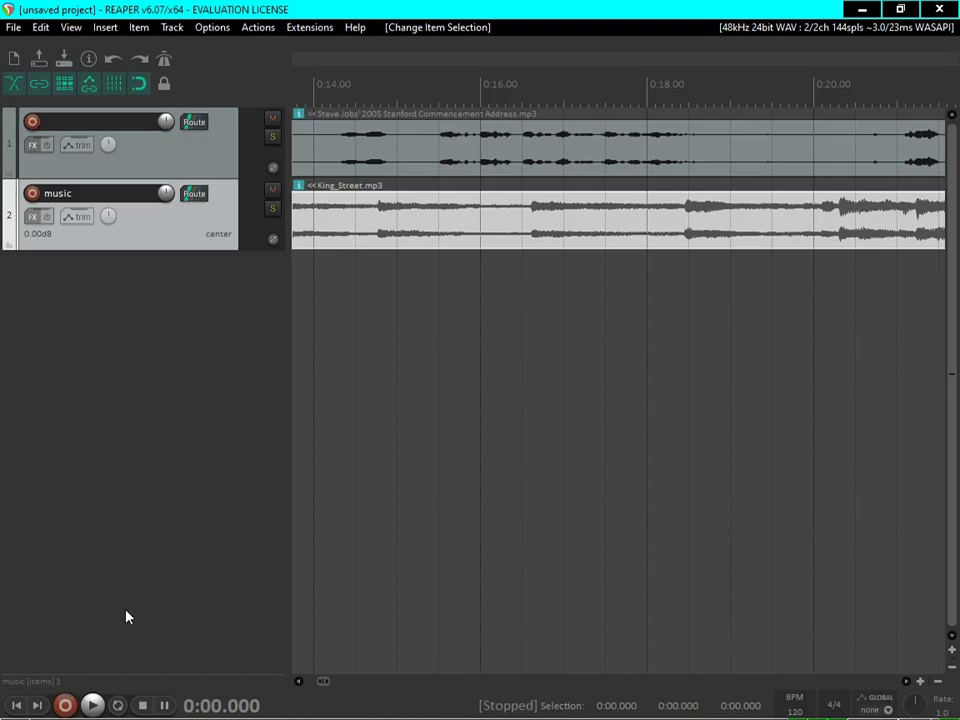
key("Up")
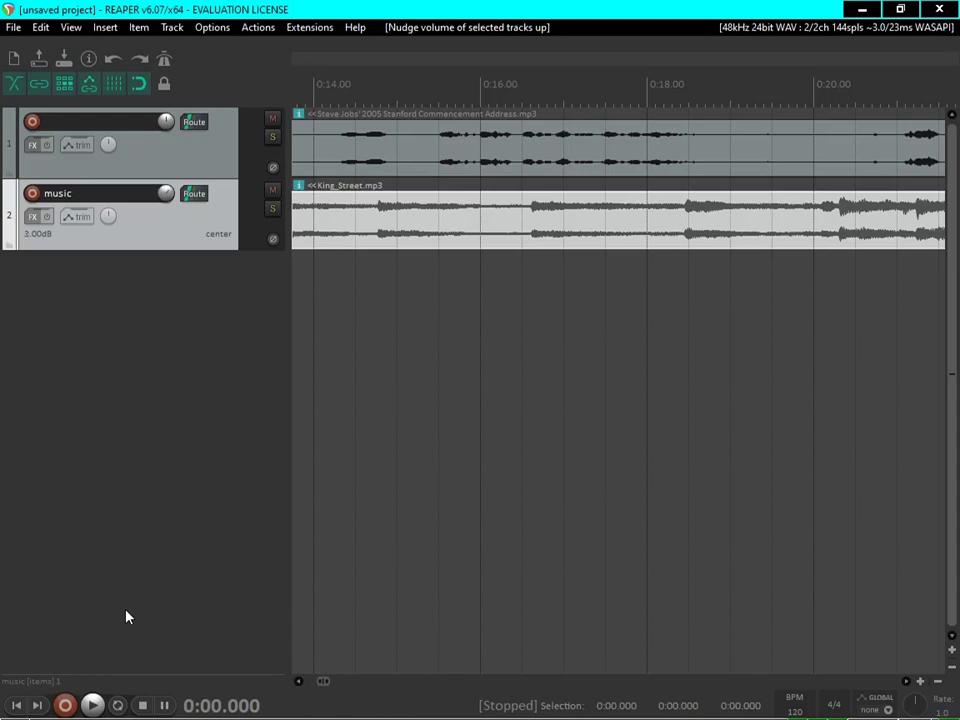
key("Down")
key("Down")
key("Down")
key("Down")
scroll(126, 617, "down", 1)
scroll(126, 617, "down", 1)
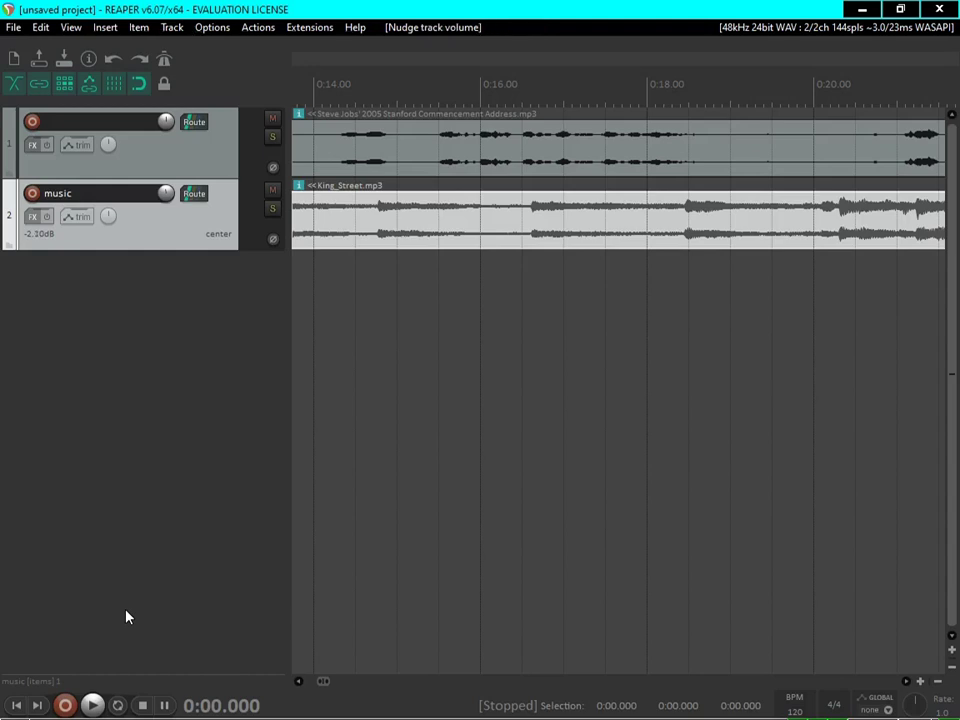
scroll(126, 617, "up", 1)
key("alt+Up")
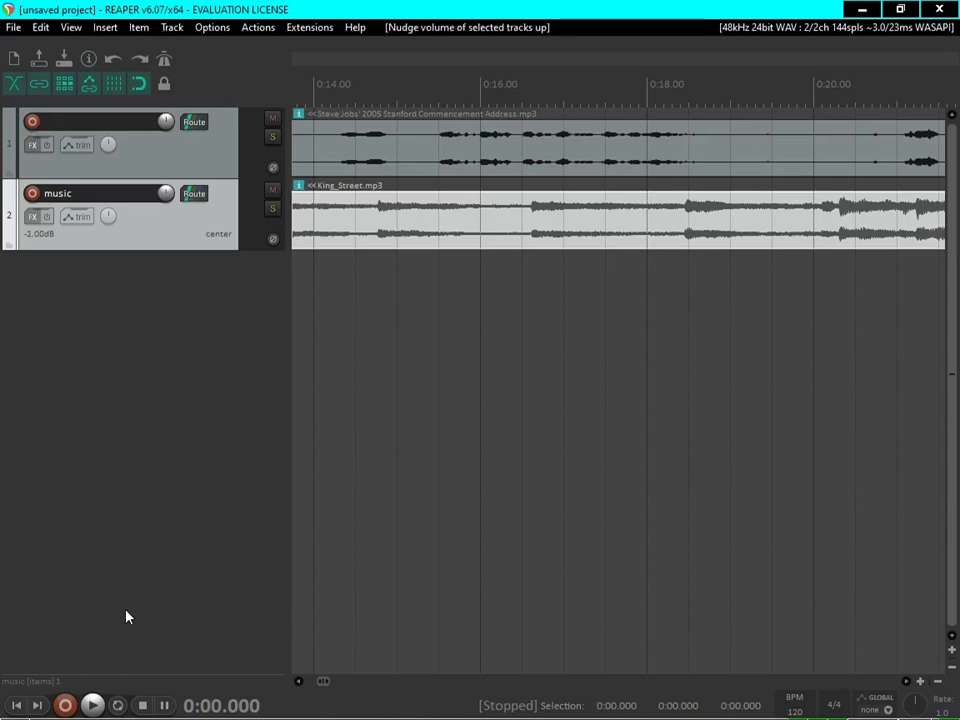
key("alt+Up")
Play the project from its start while lowering the King_Street.mp3 item's volume to -24.0 dB, and stop playback.
key("Home")
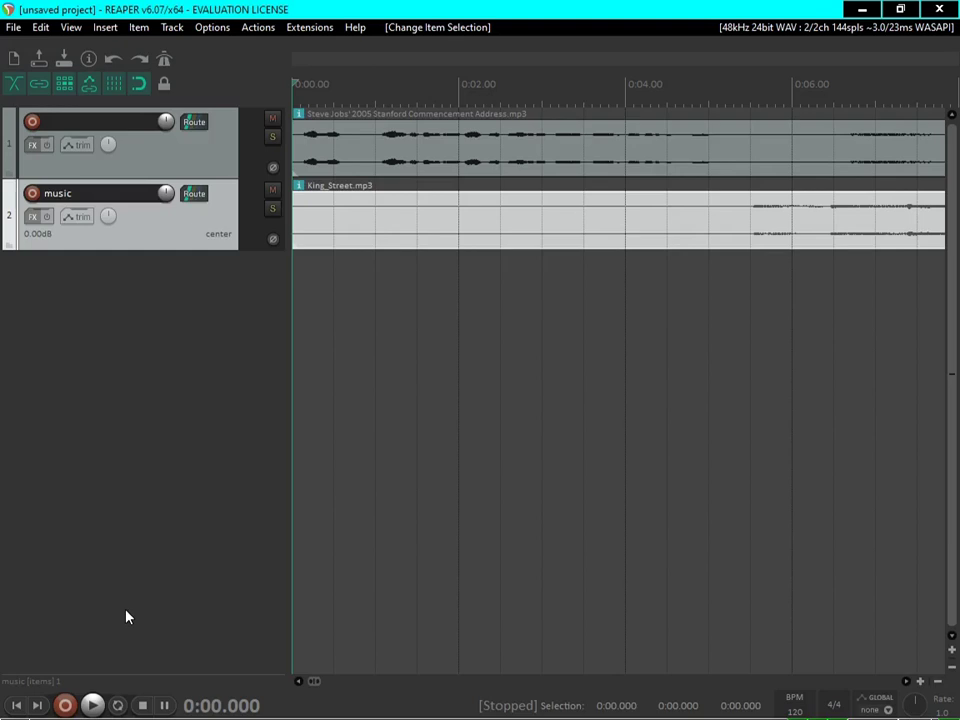
key("space")
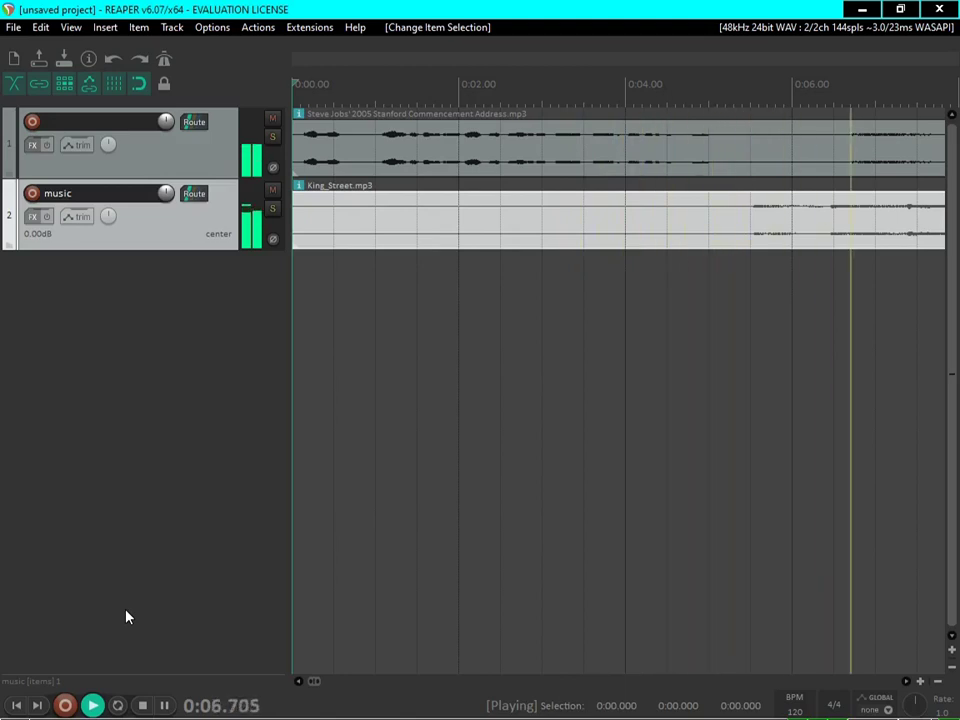
key("ctrl+alt+Down")
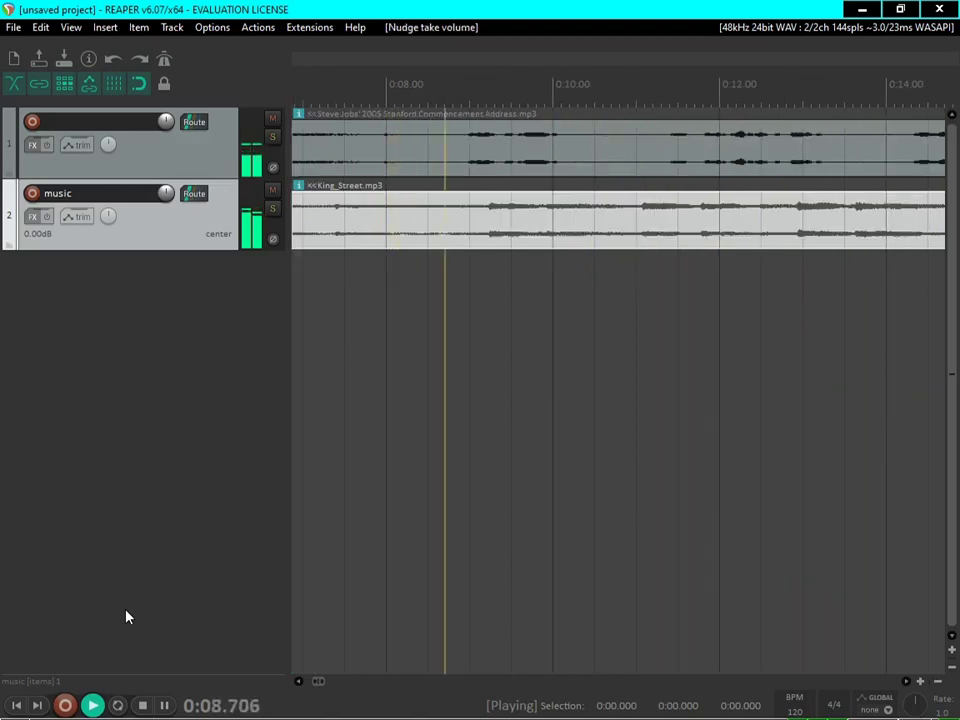
key("ctrl+alt+Down")
key("ctrl+alt+Down")
key("ctrl+alt+Down")
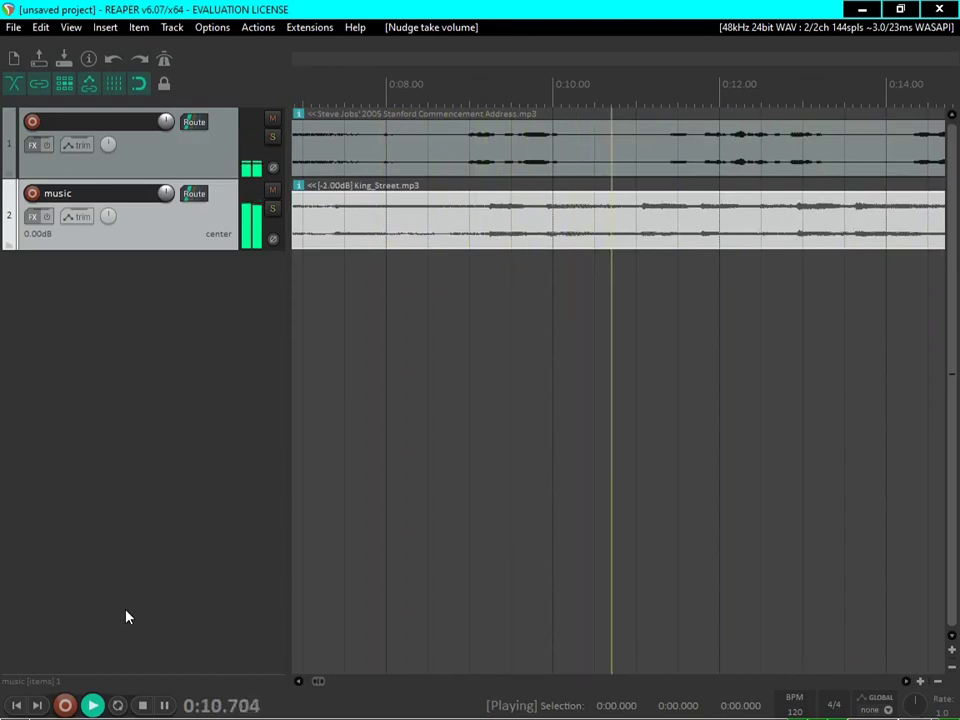
key("ctrl+alt+Down")
key("ctrl+alt+Down")
key("ctrl+alt+Down")
key("ctrl+alt+Down")
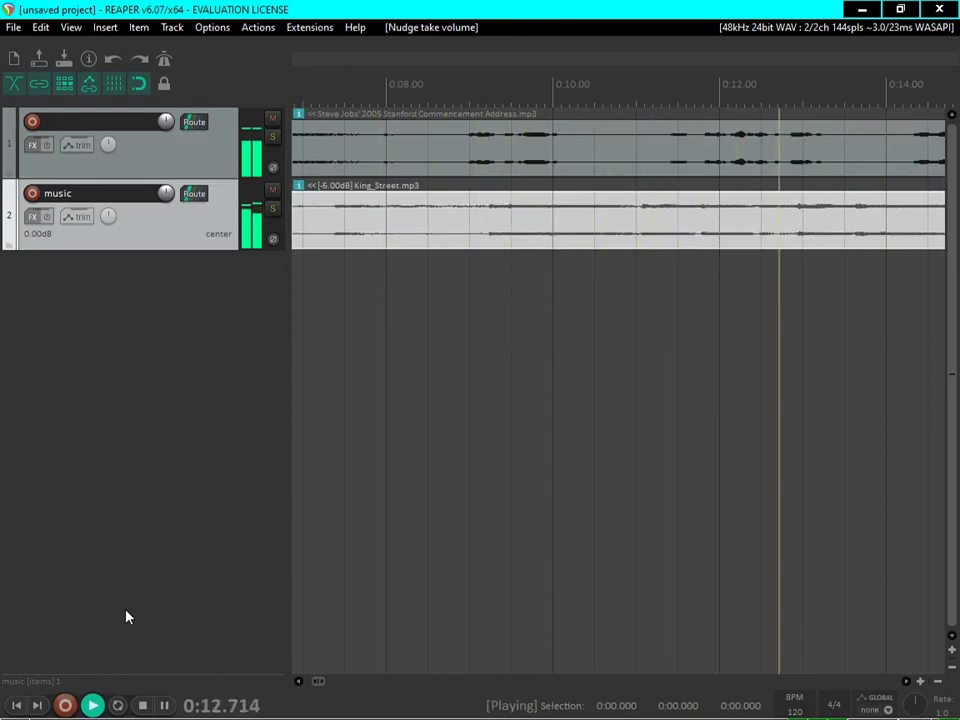
key("ctrl+alt+Down")
key("ctrl+alt+Down")
key("ctrl+alt+Down")
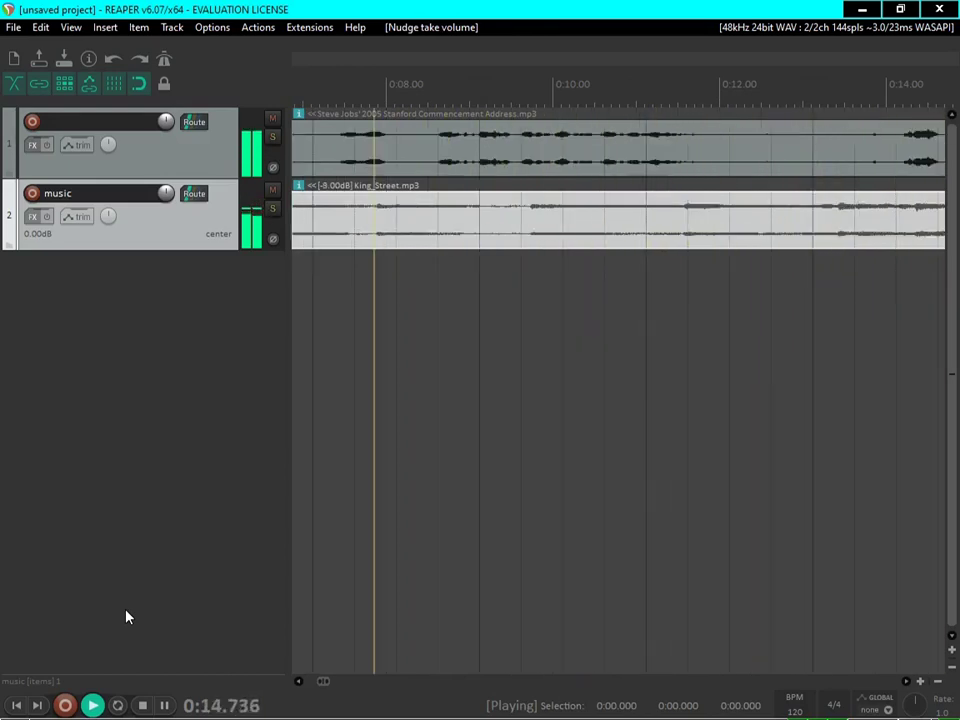
key("ctrl+alt+Down")
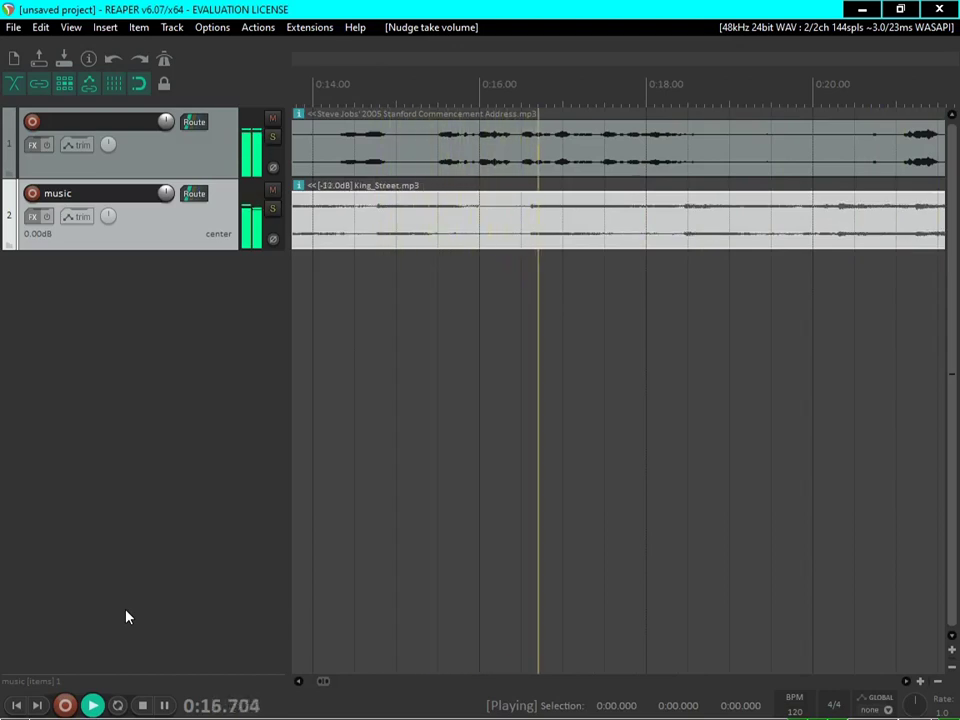
key("ctrl+alt+Down")
key("ctrl+alt+Down")
key("ctrl+alt+Down")
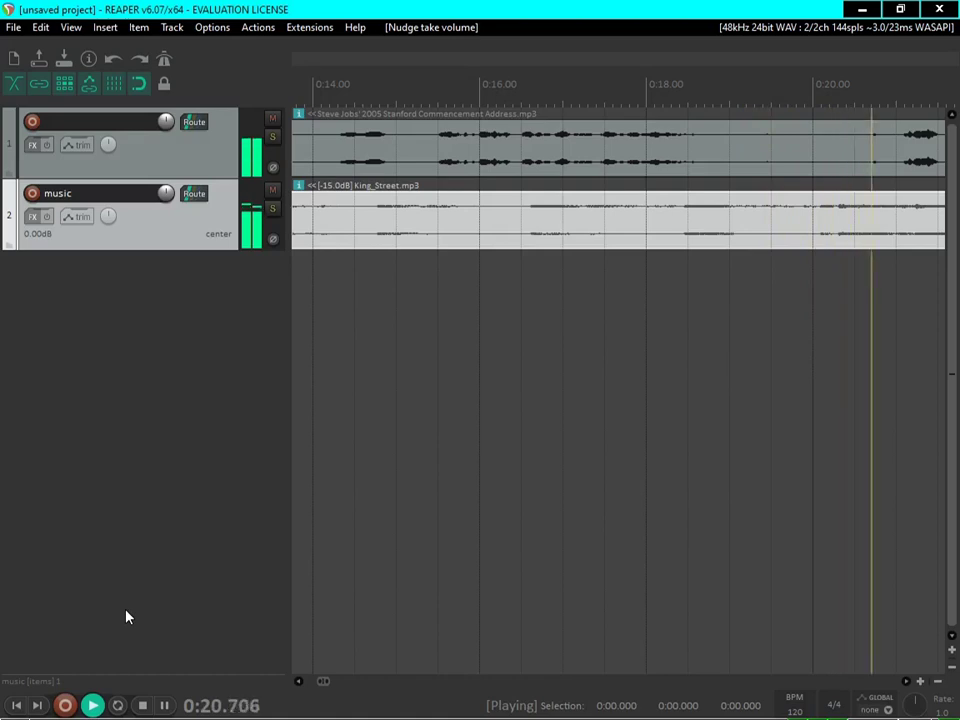
key("ctrl+alt+Down")
key("ctrl+alt+Down")
key("ctrl+alt+Down")
key("ctrl+alt+Down")
key("ctrl+alt+Down")
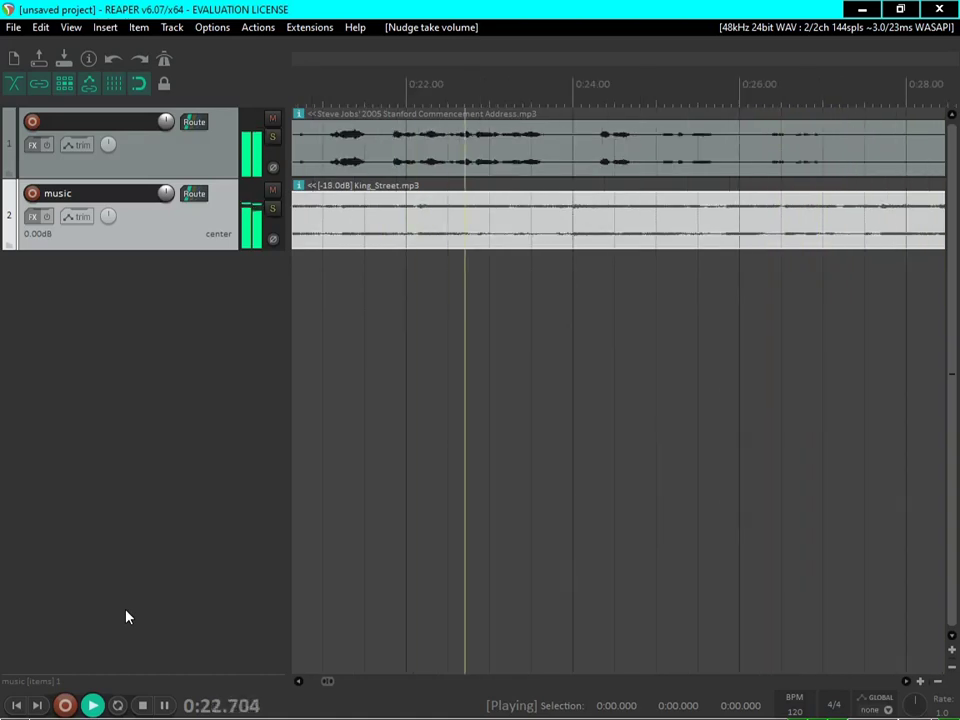
key("ctrl+alt+Down")
key("ctrl+alt+Down")
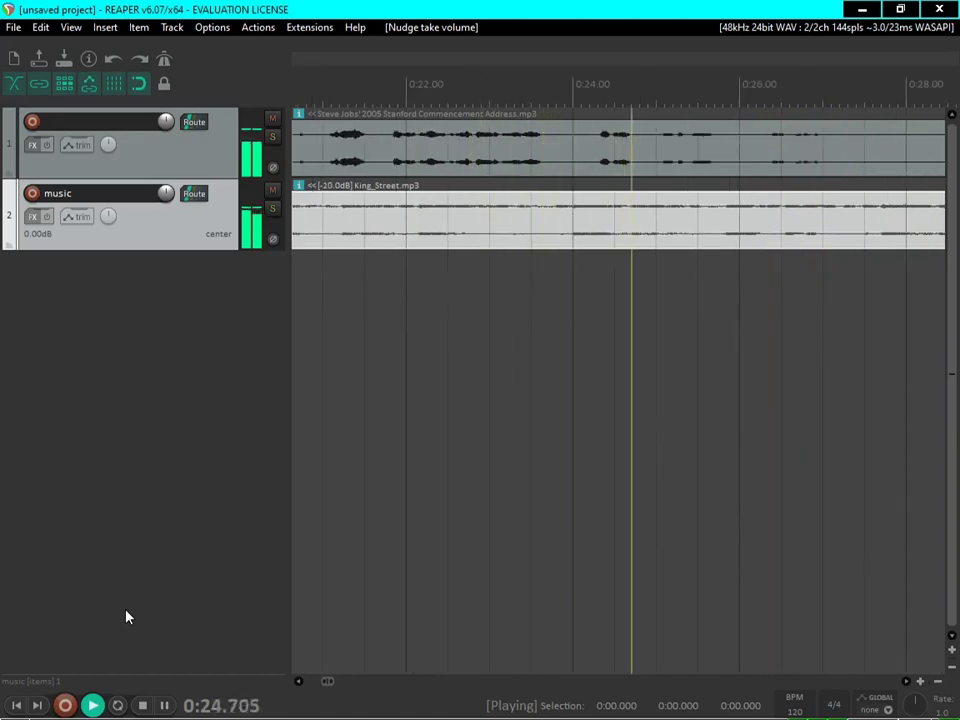
key("ctrl+alt+Down")
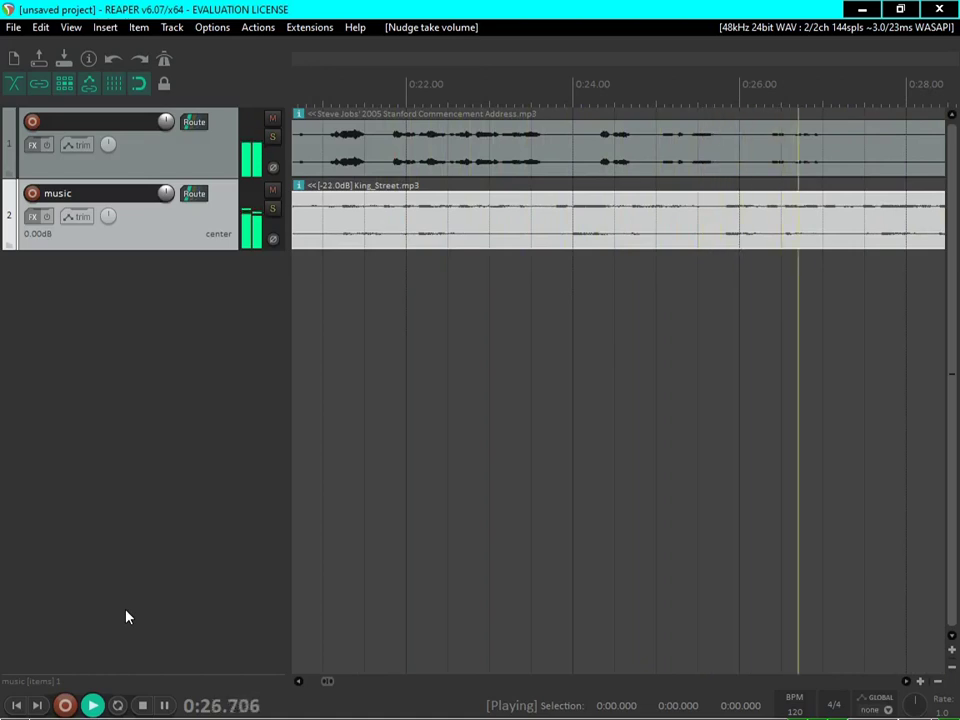
key("ctrl+alt+Down")
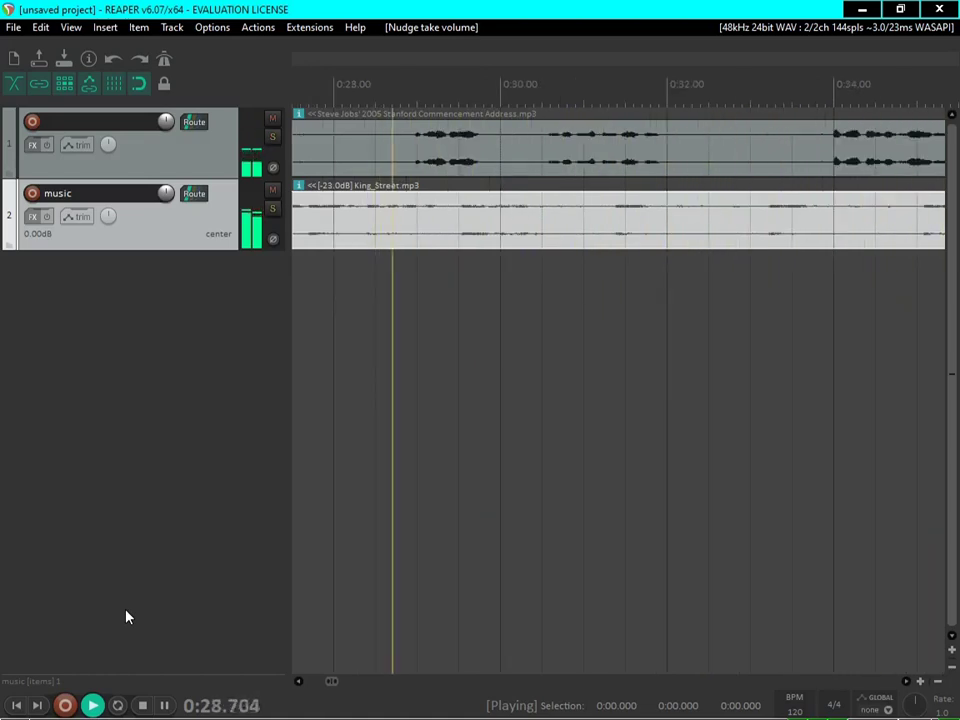
key("space")
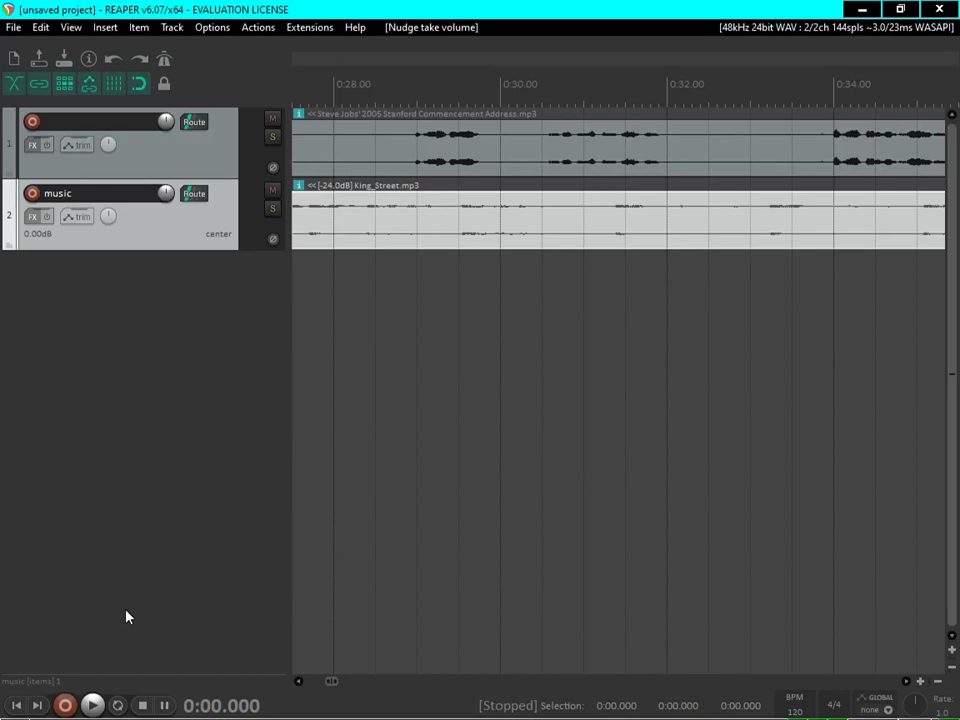
Return to the project start and examine the King_Street.mp3 item properties, from position, length and fades to playback rate.
key("Home")
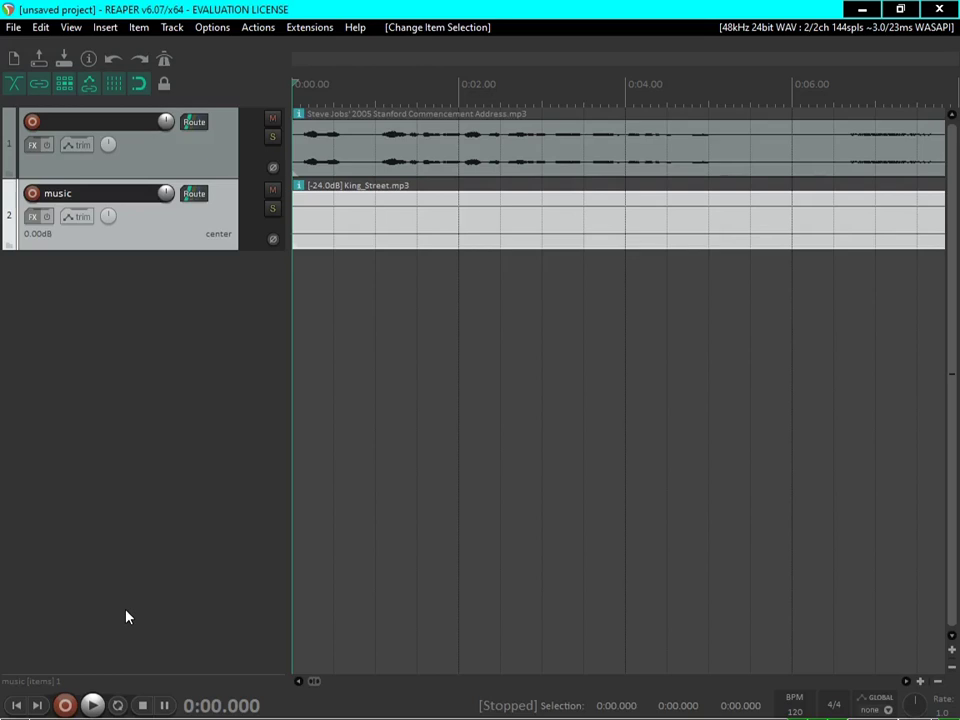
key("F2")
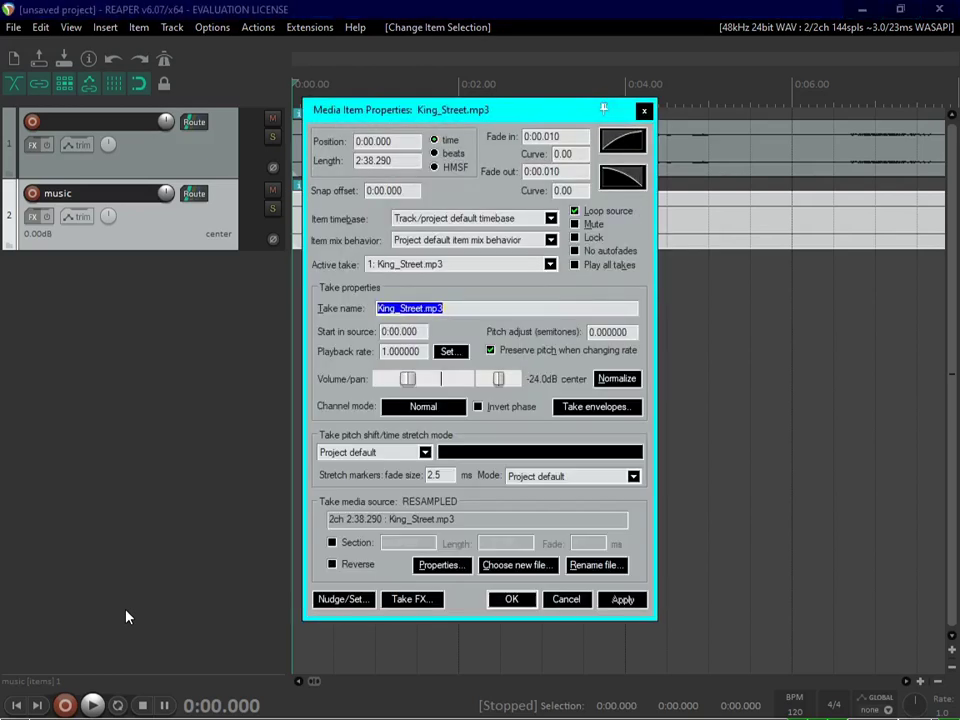
key("Tab")
key("shift+Tab")
key("Tab")
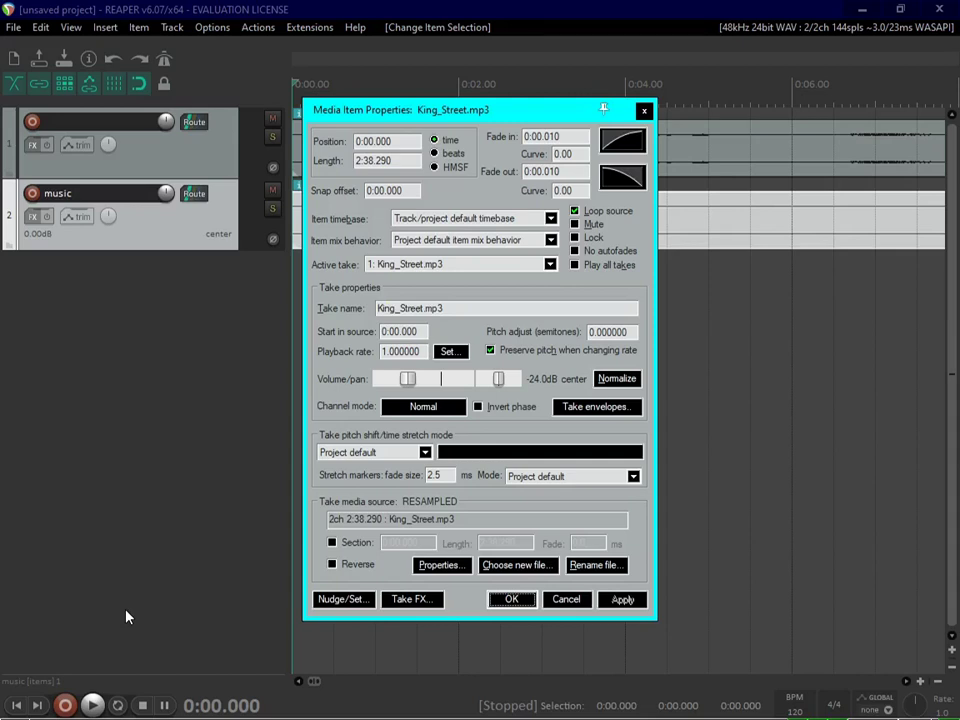
key("Tab")
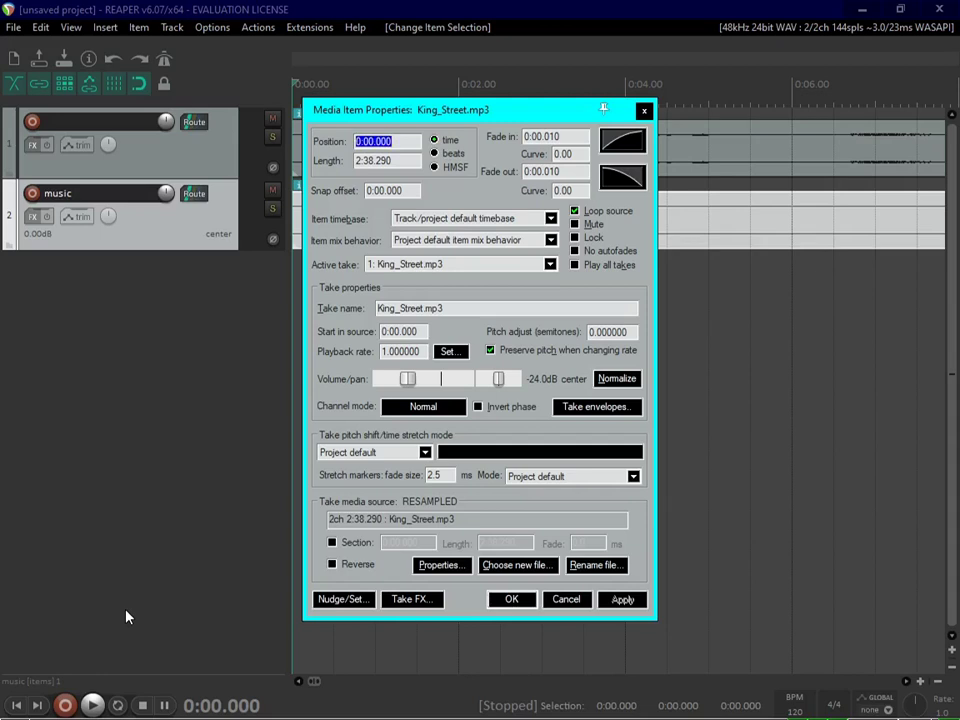
key("Tab")
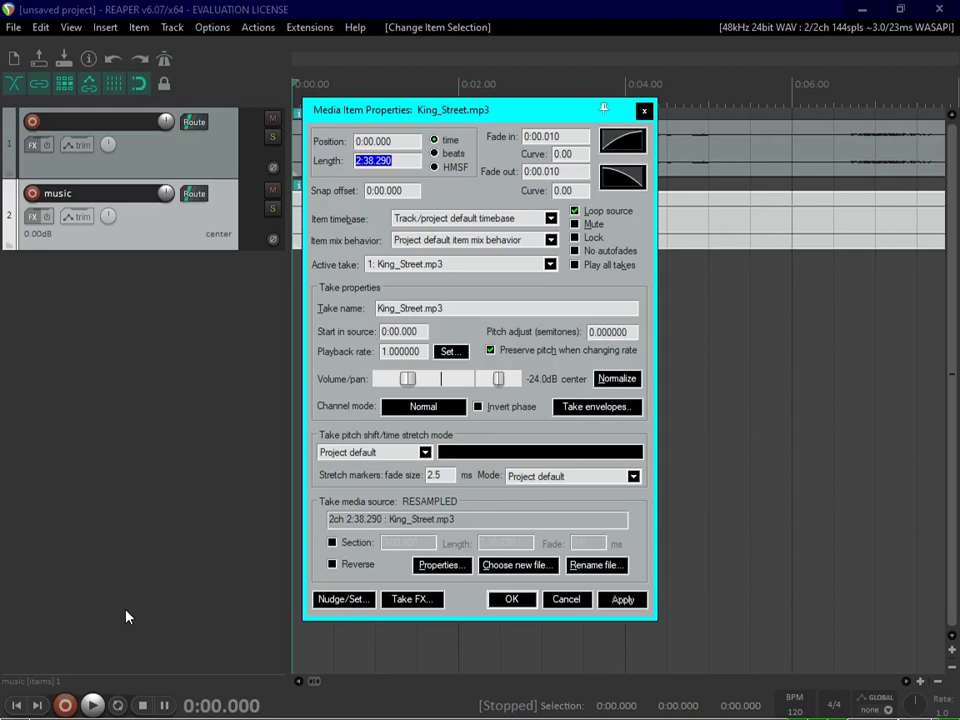
key("Tab")
key("Tab")
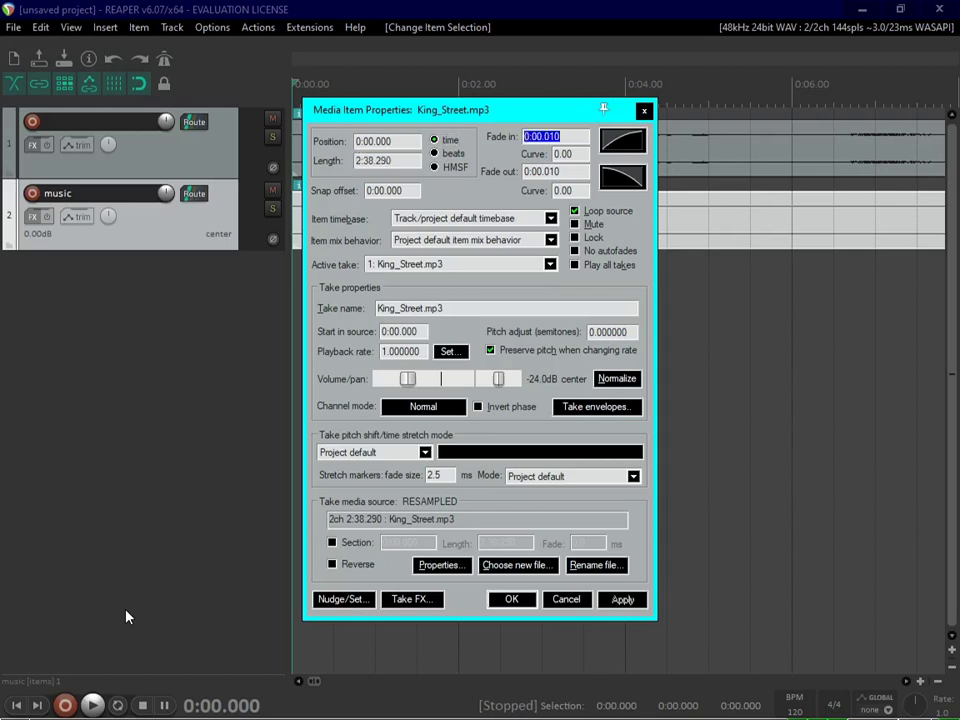
key("Tab")
key("Tab")
key("Tab")
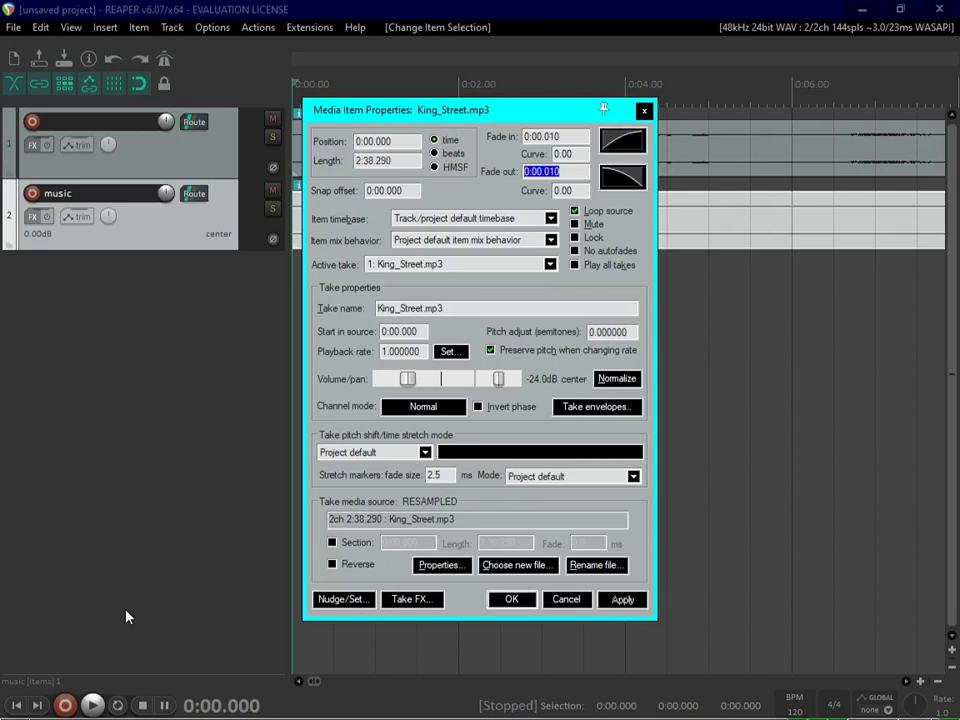
key("Tab")
key("Tab")
key("Tab")
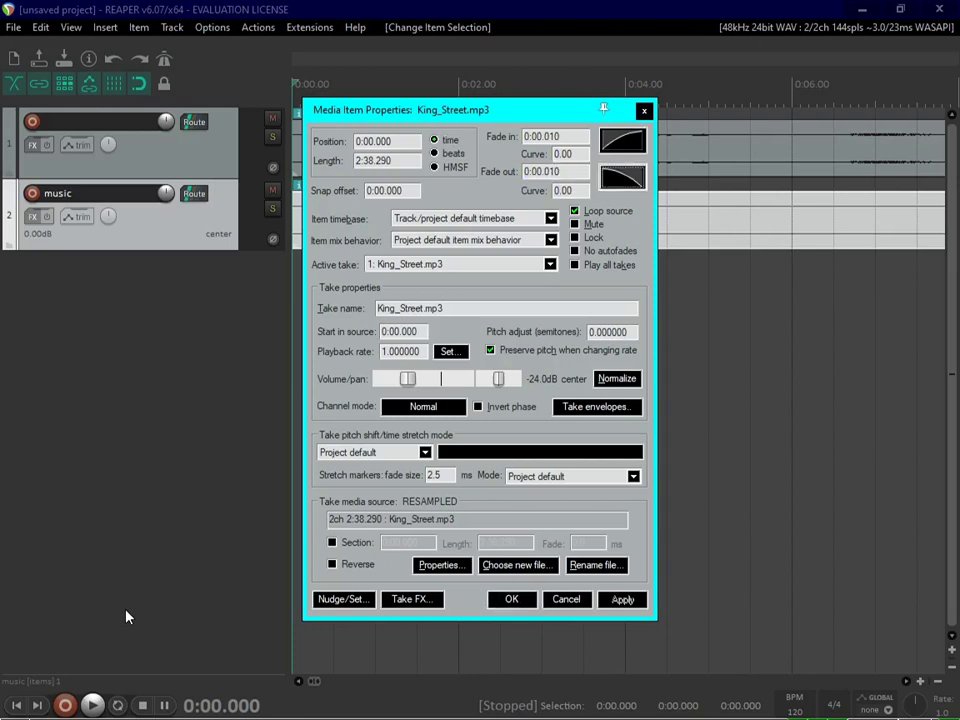
key("Tab")
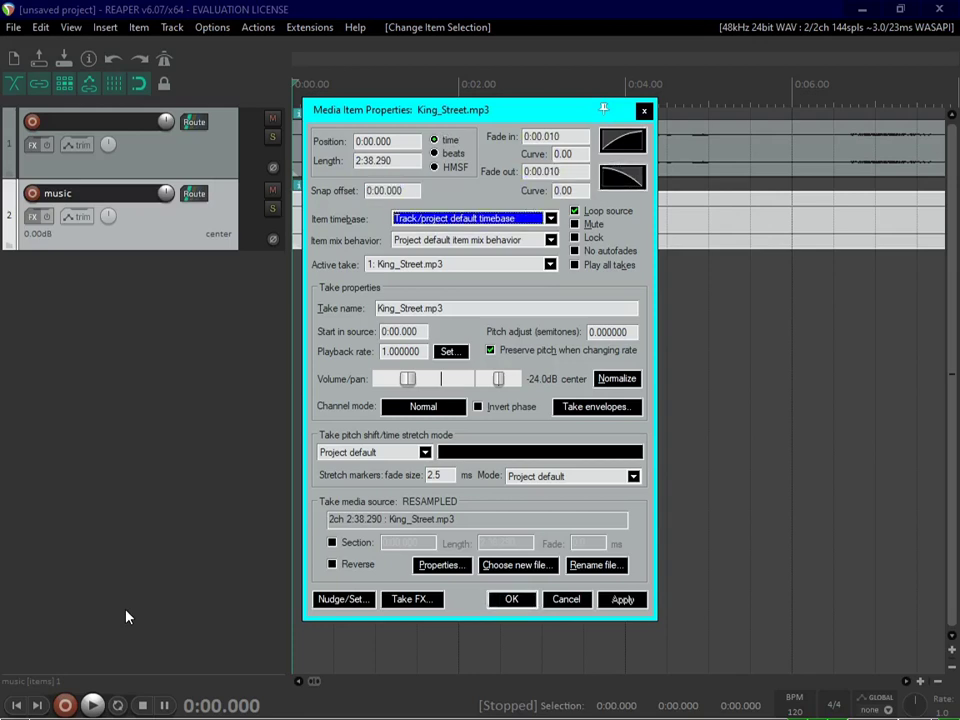
key("Tab")
key("Tab")
key("Tab")
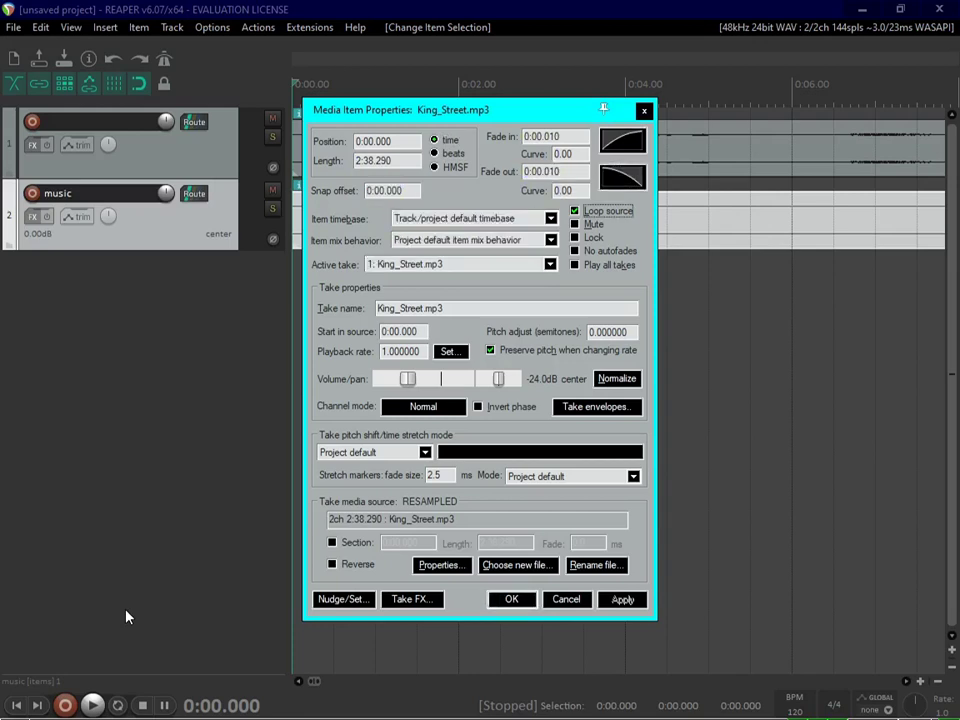
key("Tab")
key("Tab")
key("Tab")
key("Tab")
key("Tab")
key("Tab")
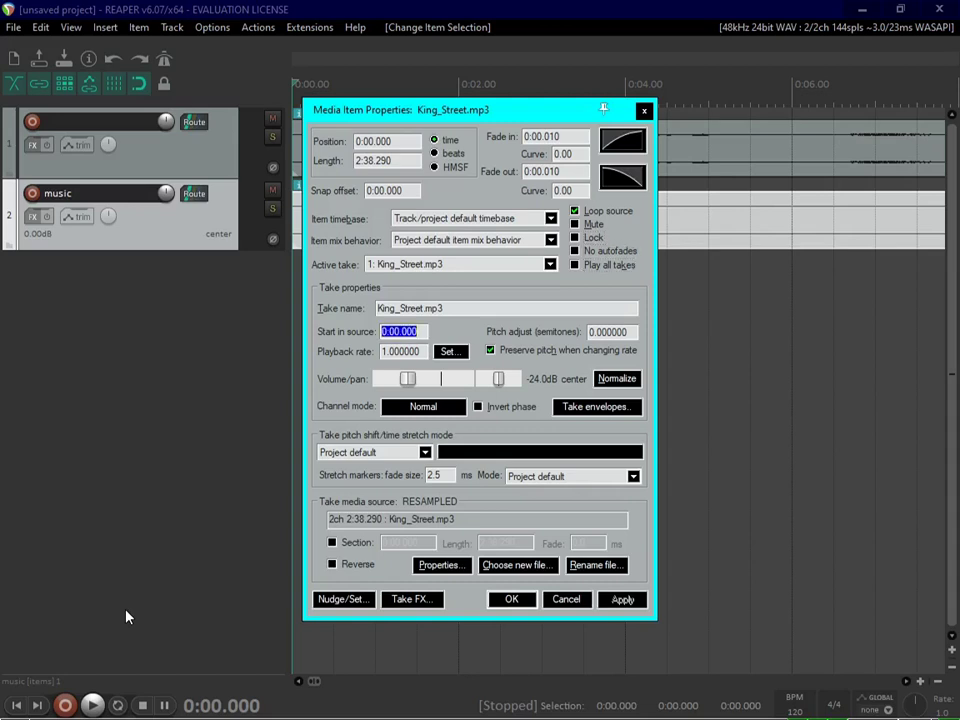
key("Tab")
key("Tab")
key("Tab")
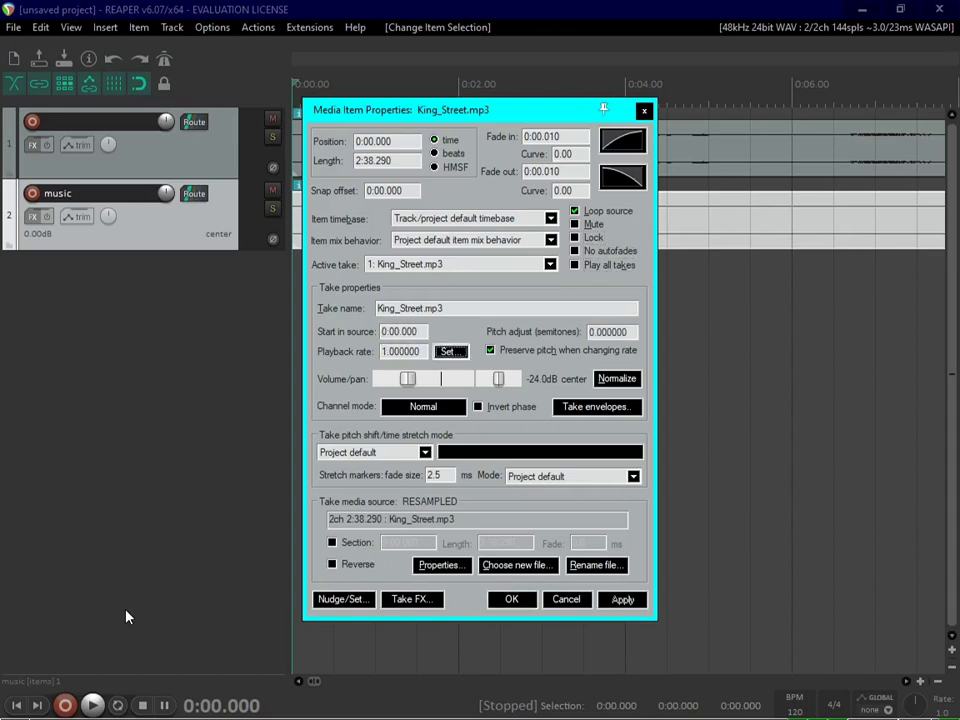
Raise the King_Street.mp3 take volume to +0.59 dB in the item properties.
key("Tab")
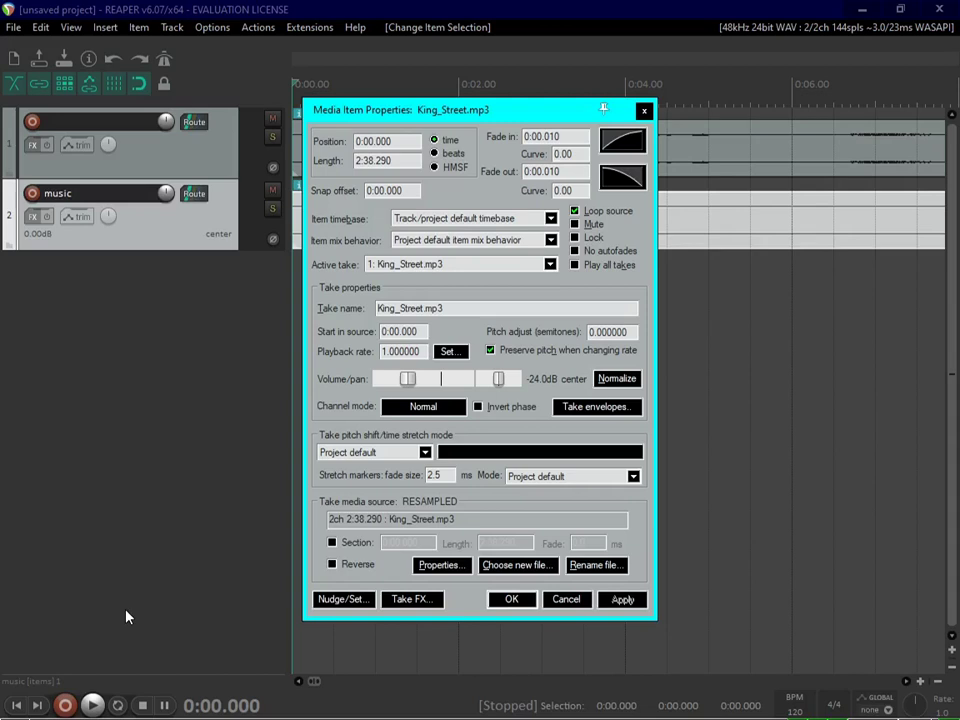
key("Right")
key("Right")
key("Right")
key("Right")
key("Right")
key("Right")
key("Right")
key("Right")
key("Right")
key("Right")
key("Right")
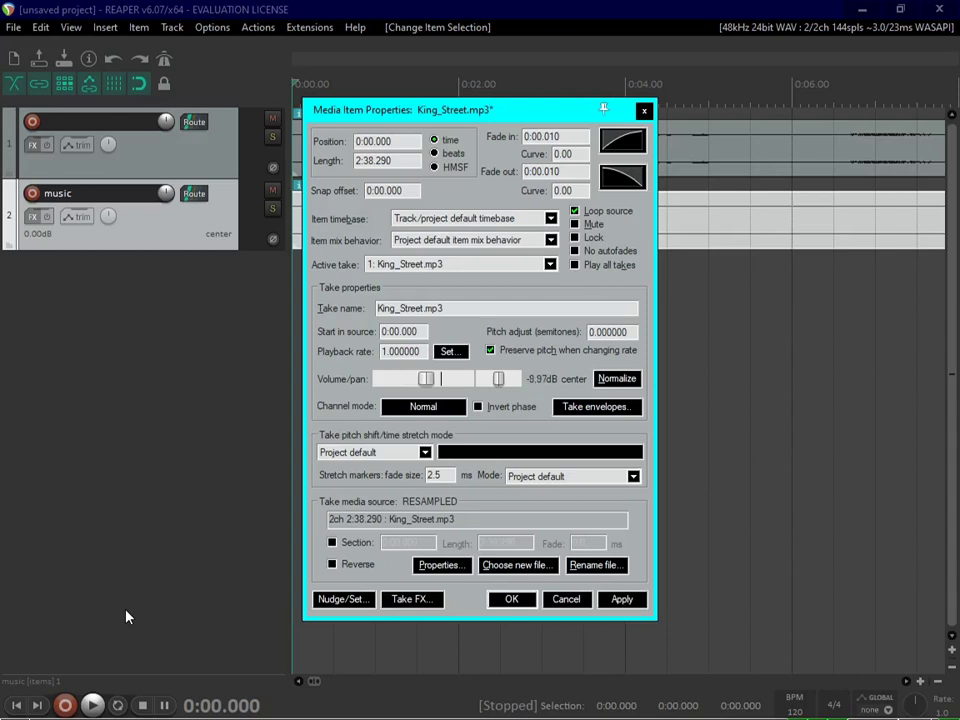
key("Right")
key("Right")
key("Right")
key("Right")
key("Right")
key("Right")
key("Right")
Examine the take pitch shift, stretch marker and media source settings in the King_Street.mp3 item properties.
key("Tab")
key("Tab")
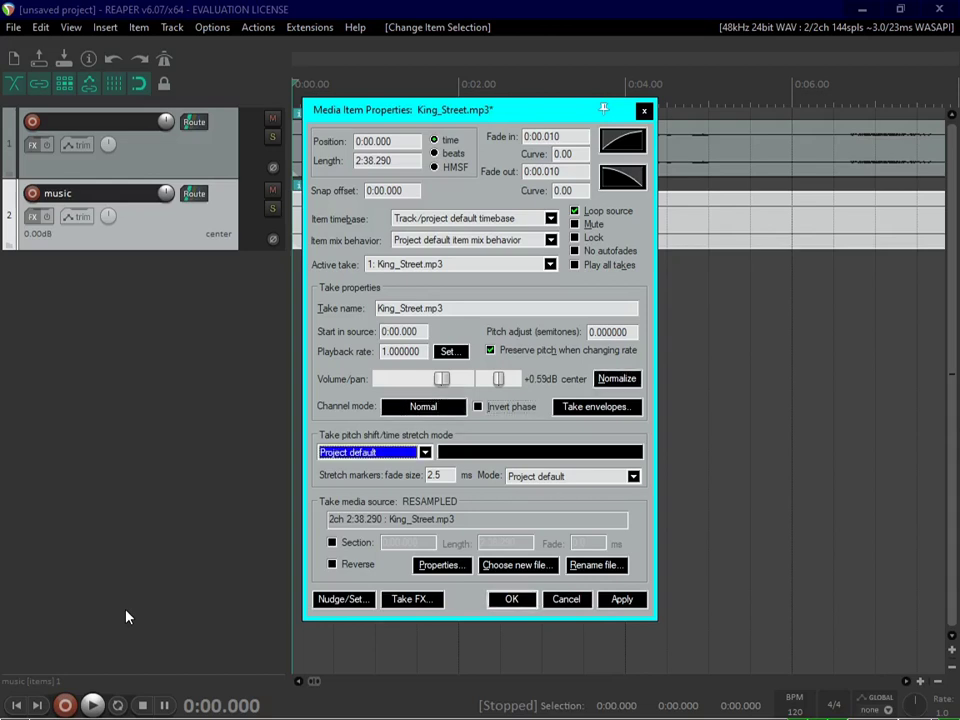
key("Tab")
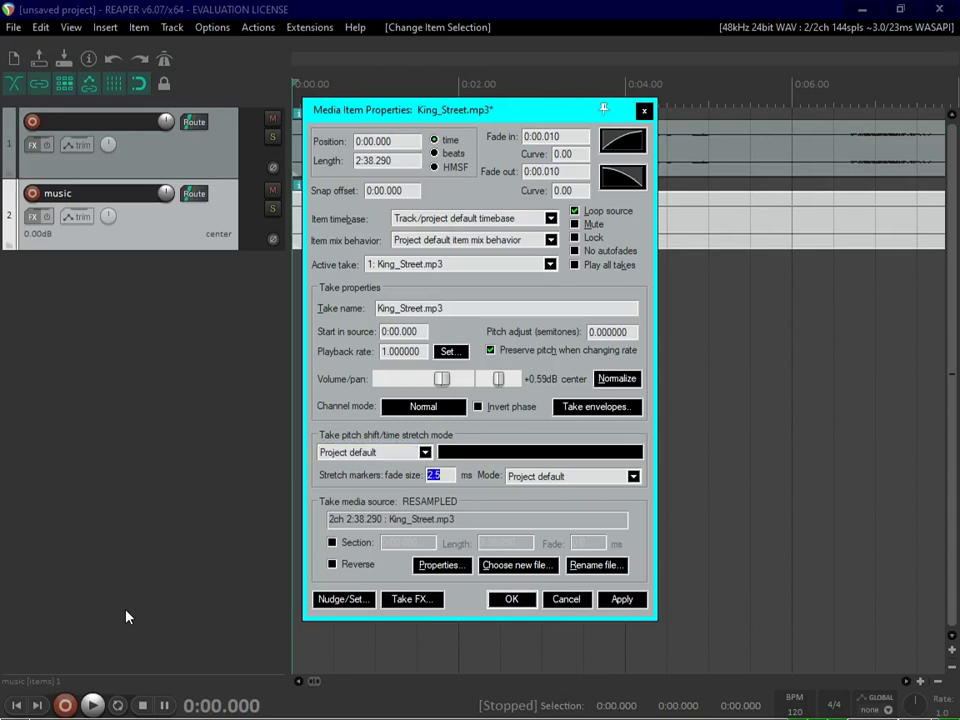
key("Tab")
key("Tab")
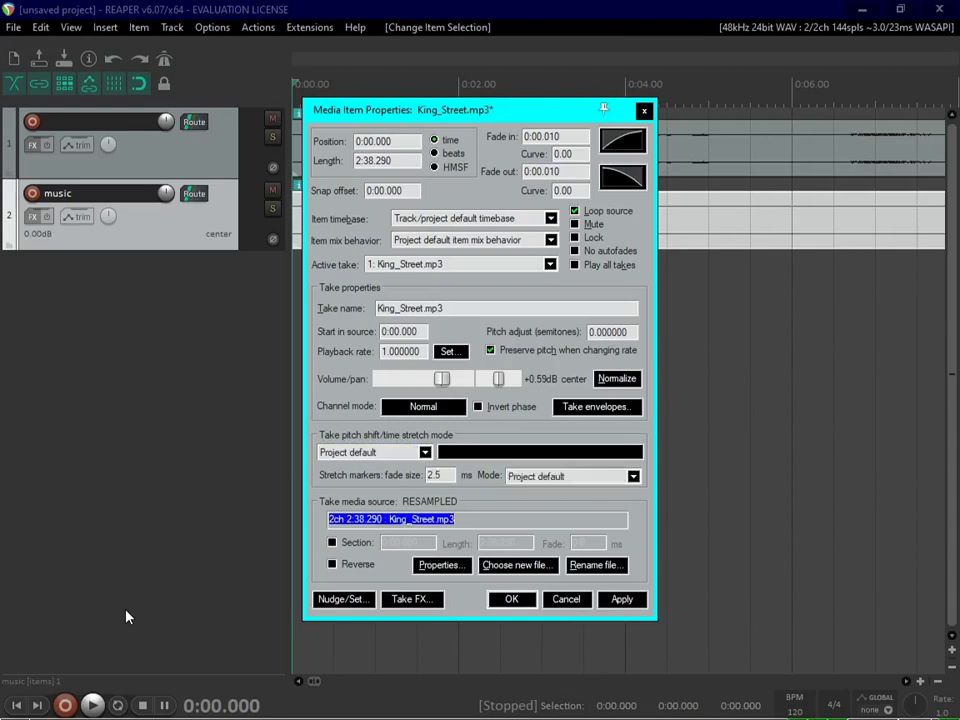
key("Tab")
key("Tab")
key("Tab")
key("Tab")
key("Tab")
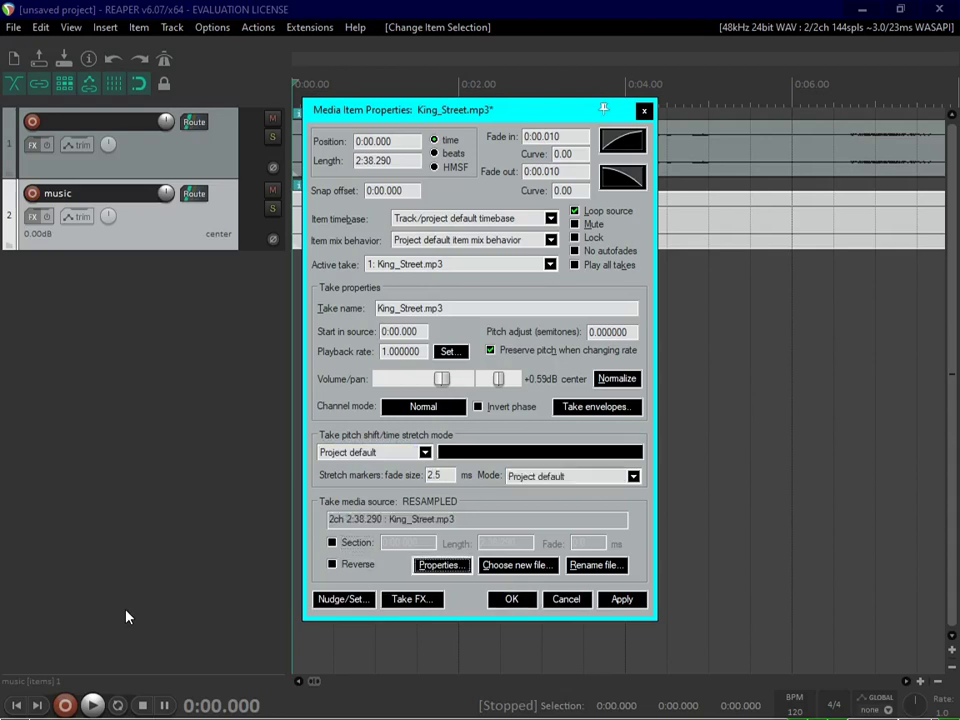
key("Tab")
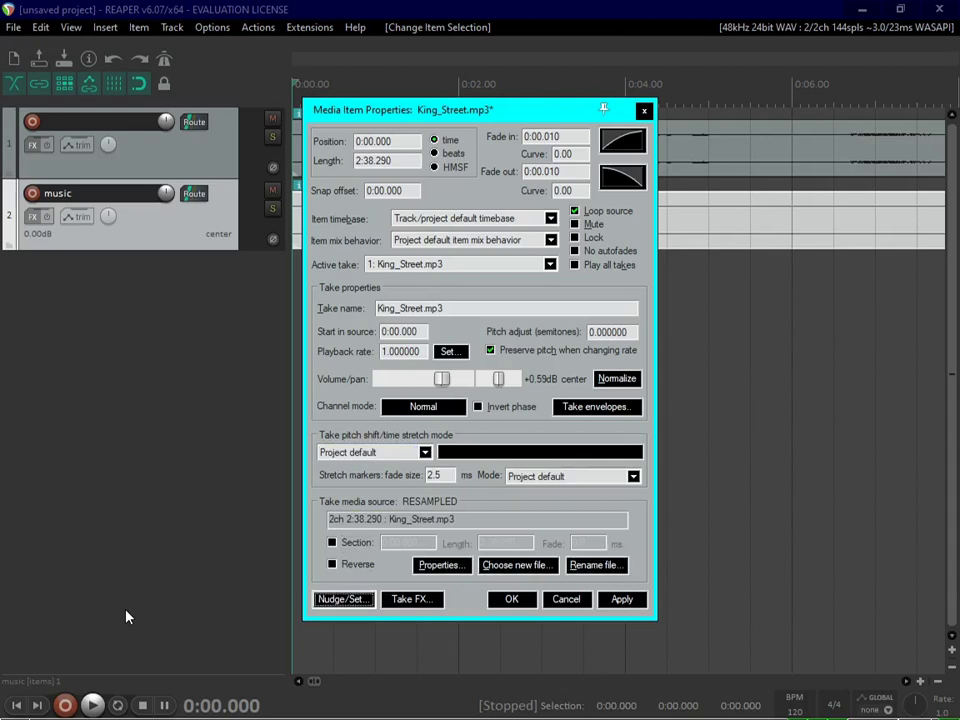
key("shift+Tab")
key("shift+Tab")
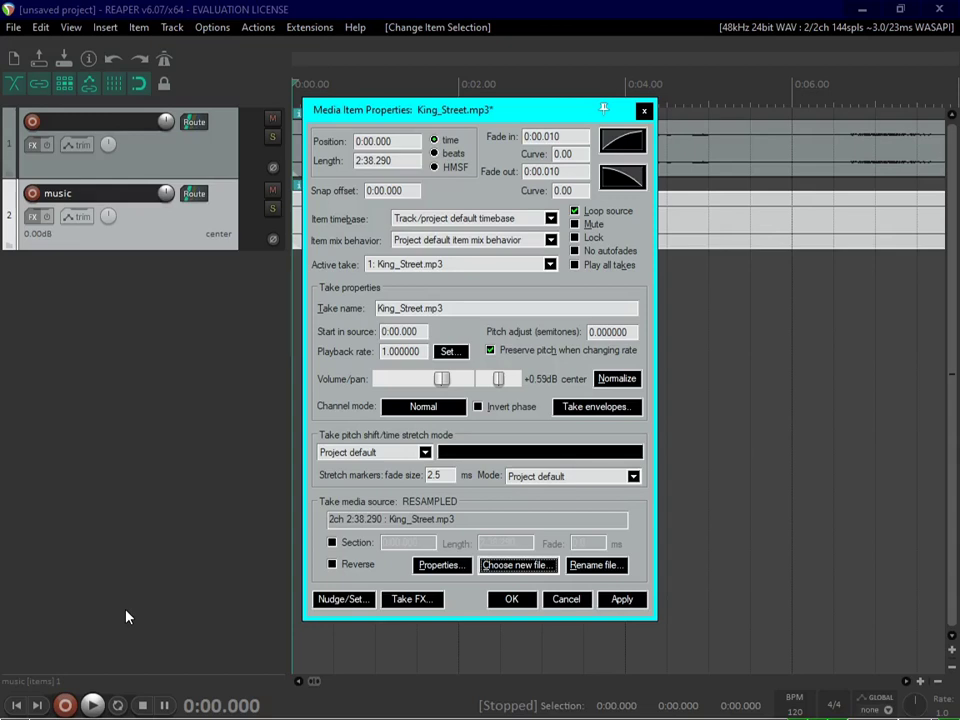
Go through the remaining item property options and accept the King_Street.mp3 item changes.
key("Tab")
key("Tab")
key("Tab")
key("Tab")
key("Tab")
key("Tab")
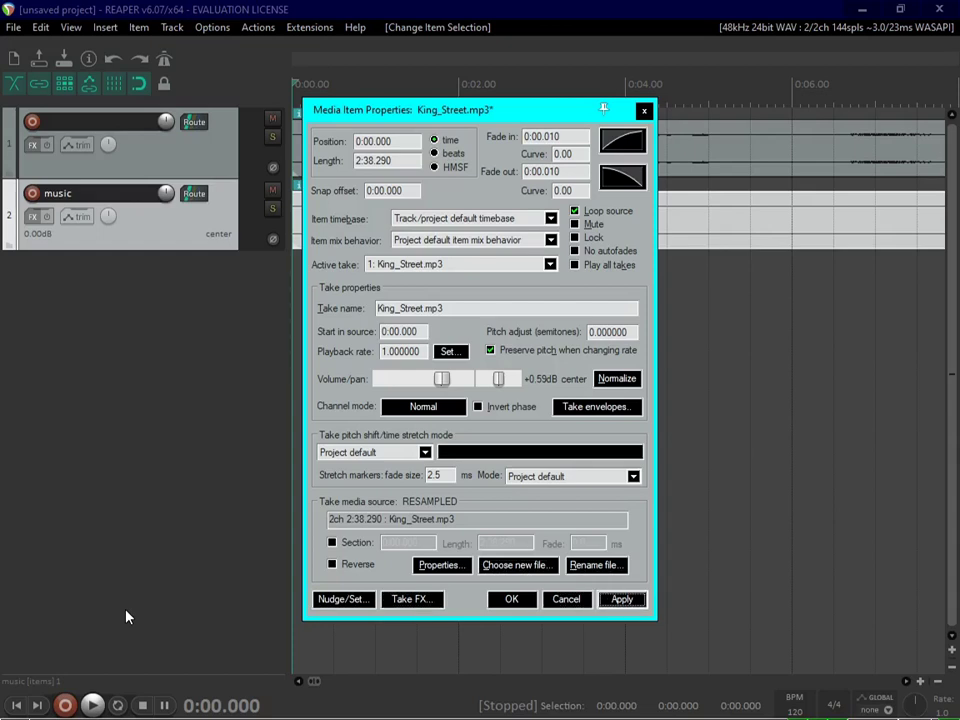
key("Tab")
key("Tab")
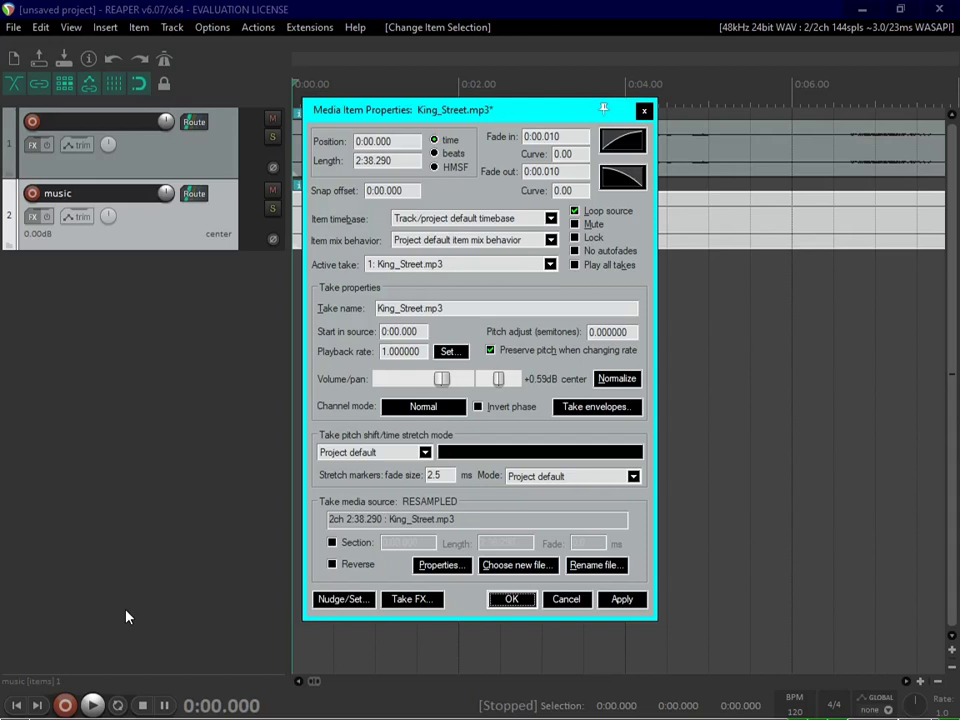
key("Return")
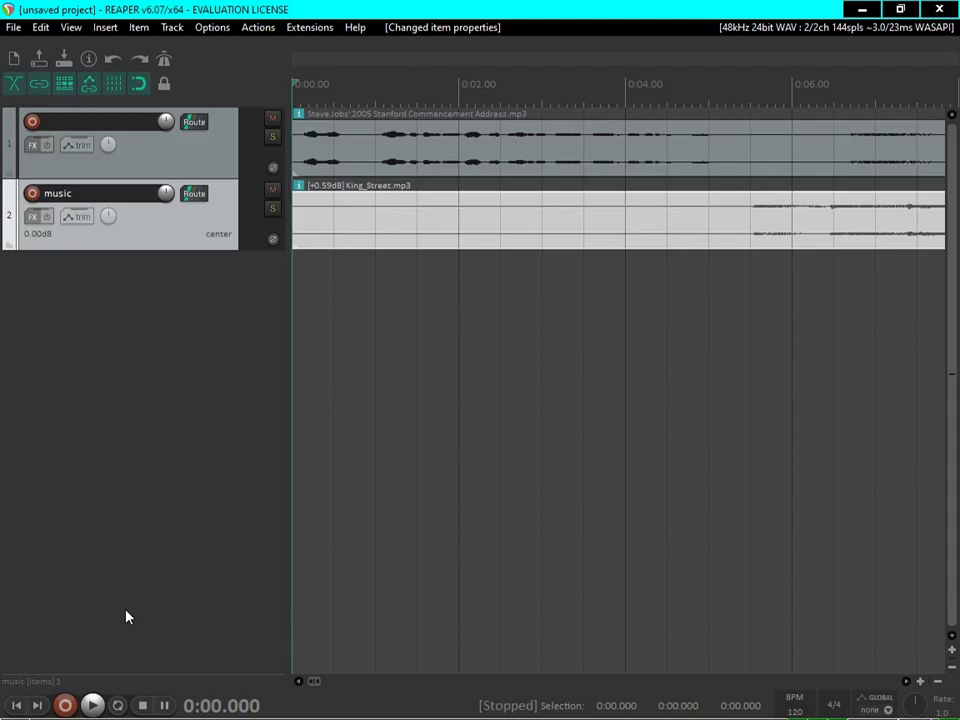
Move the edit cursor to 0:14.000, play a passage to hear the music against the speech, and stop.
key("Page_Down")
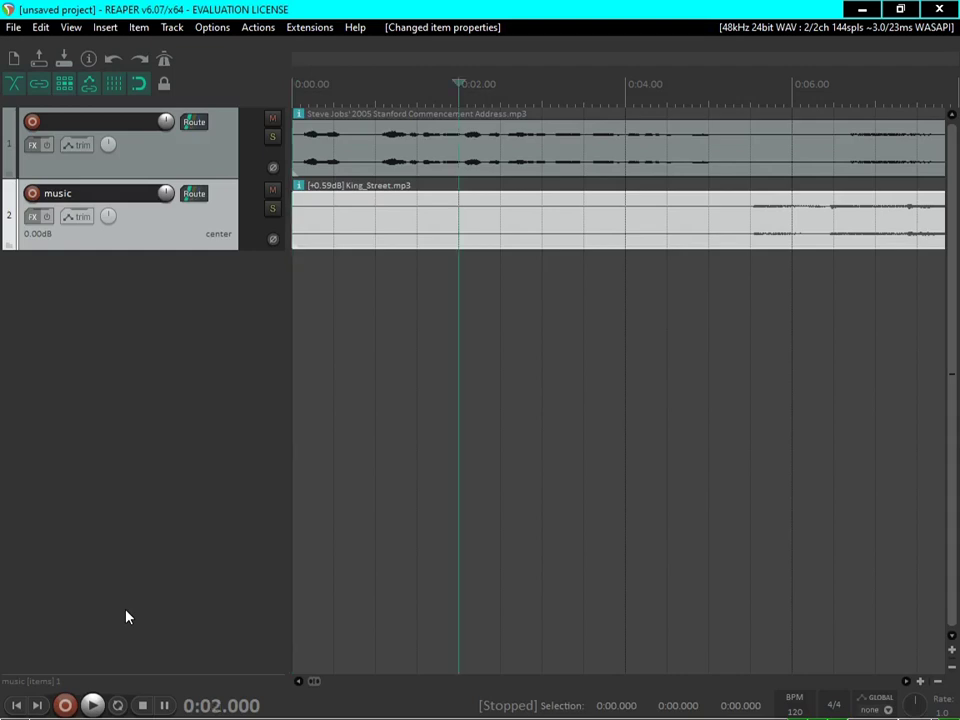
key("Page_Down")
key("Page_Down")
key("Page_Down")
key("Page_Down")
key("Page_Down")
key("Page_Down")
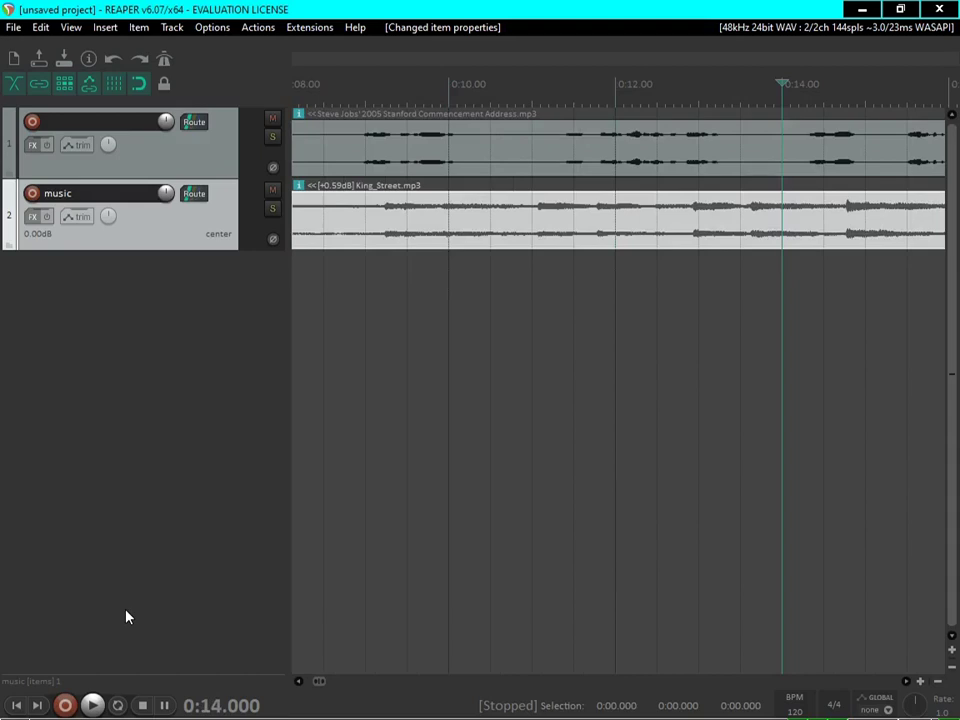
key("space")
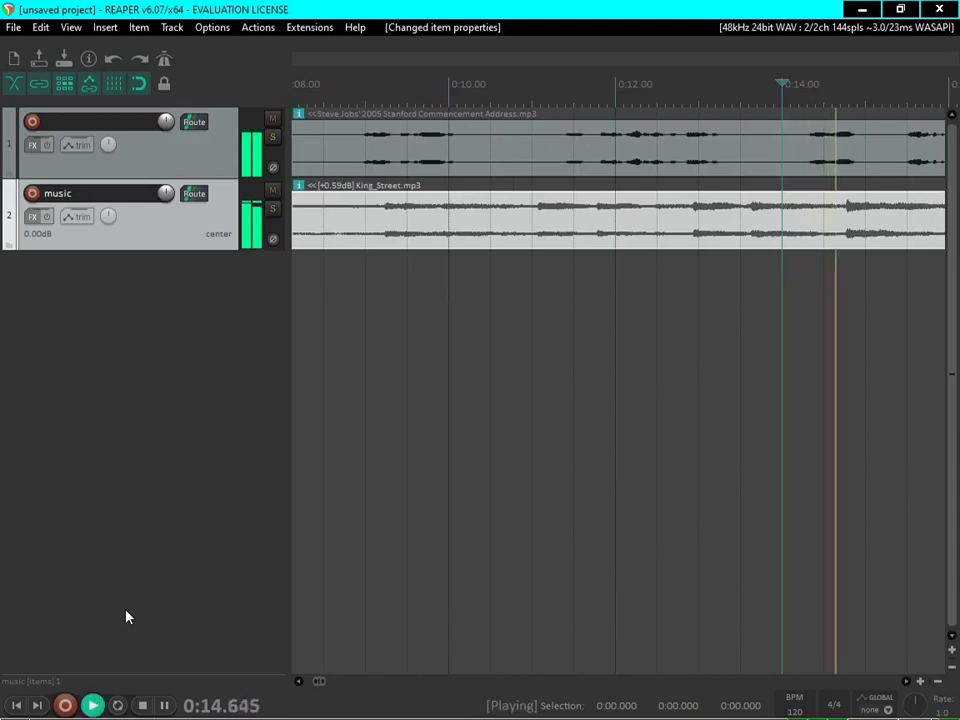
key("space")
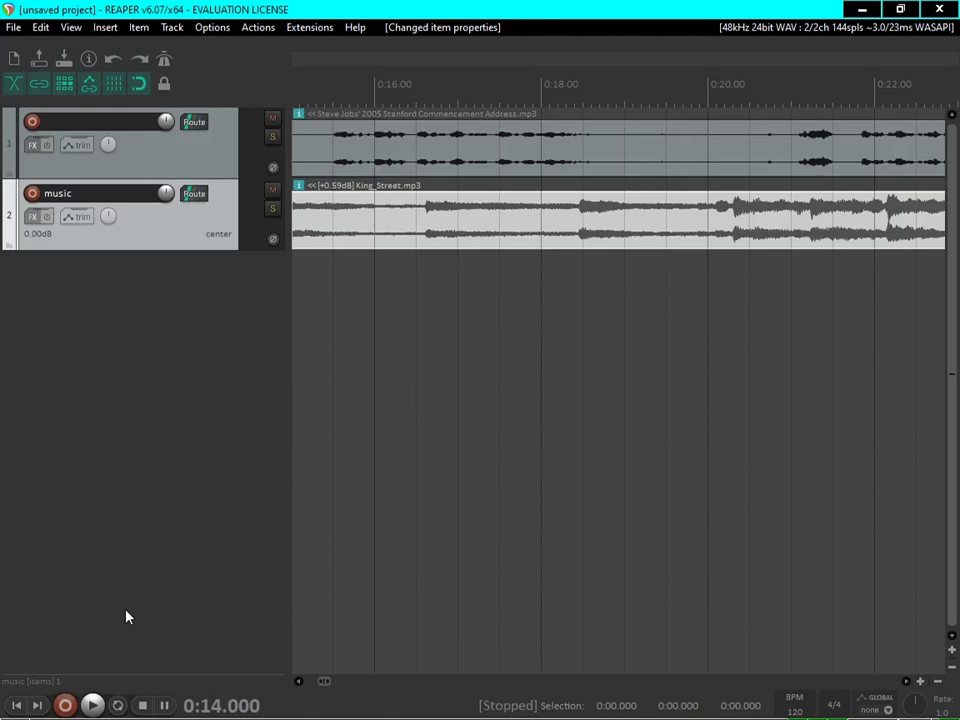
Play from 0:14.000 while lowering the music track's volume to -16.00 dB, and stop playback.
key("space")
key("ctrl+Down")
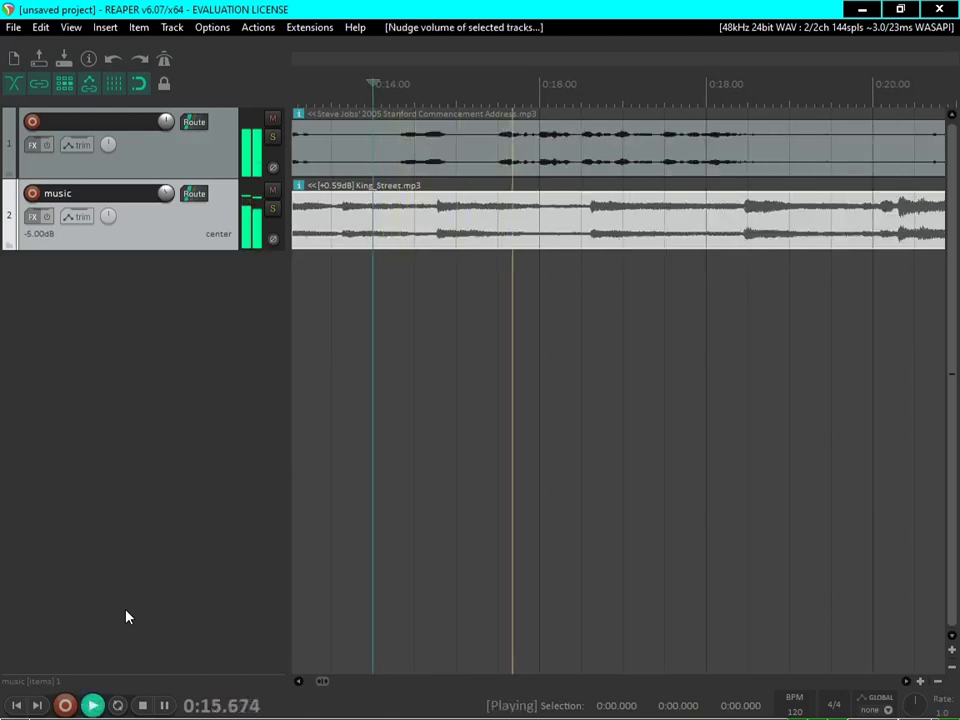
key("ctrl+Down")
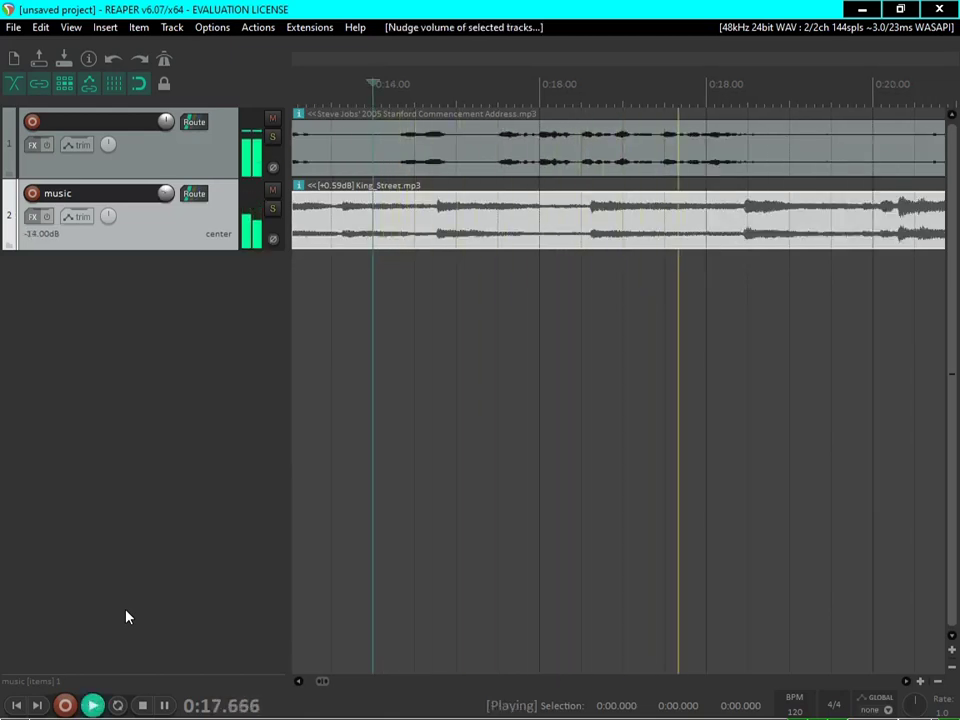
key("ctrl+Down")
key("ctrl+Down")
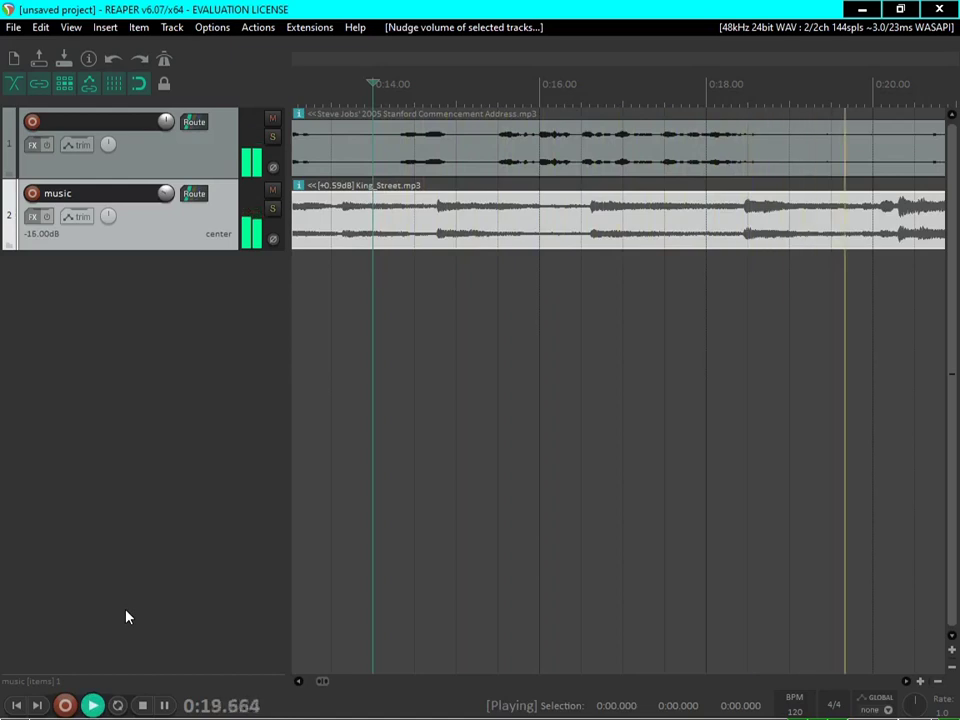
key("space")
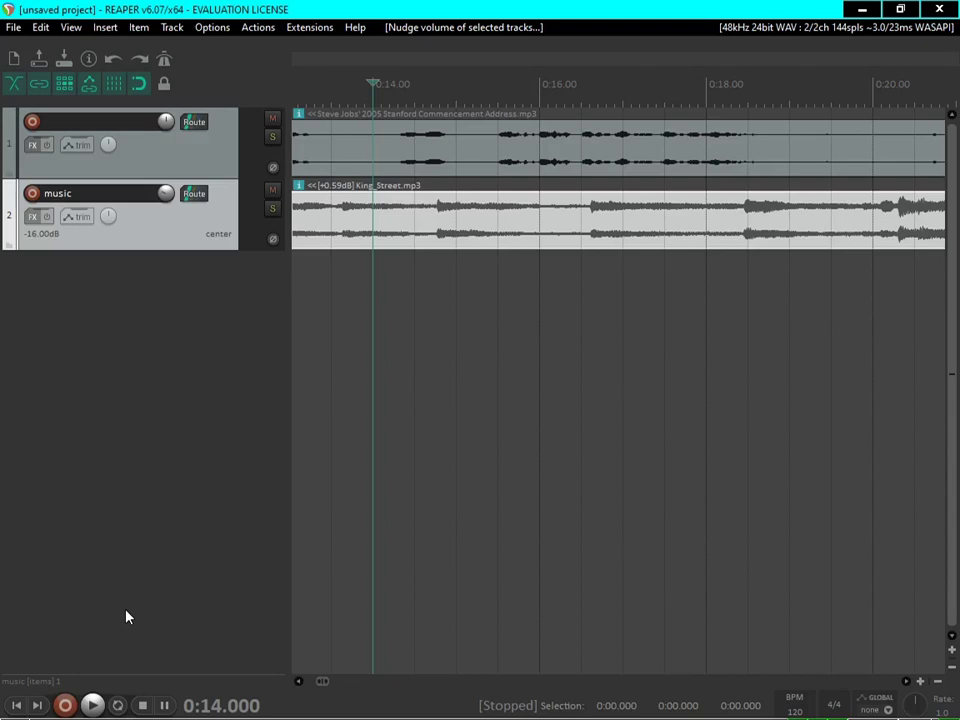
Select the speech item on track 1 and check its length in the MP3 source file properties.
key("Up")
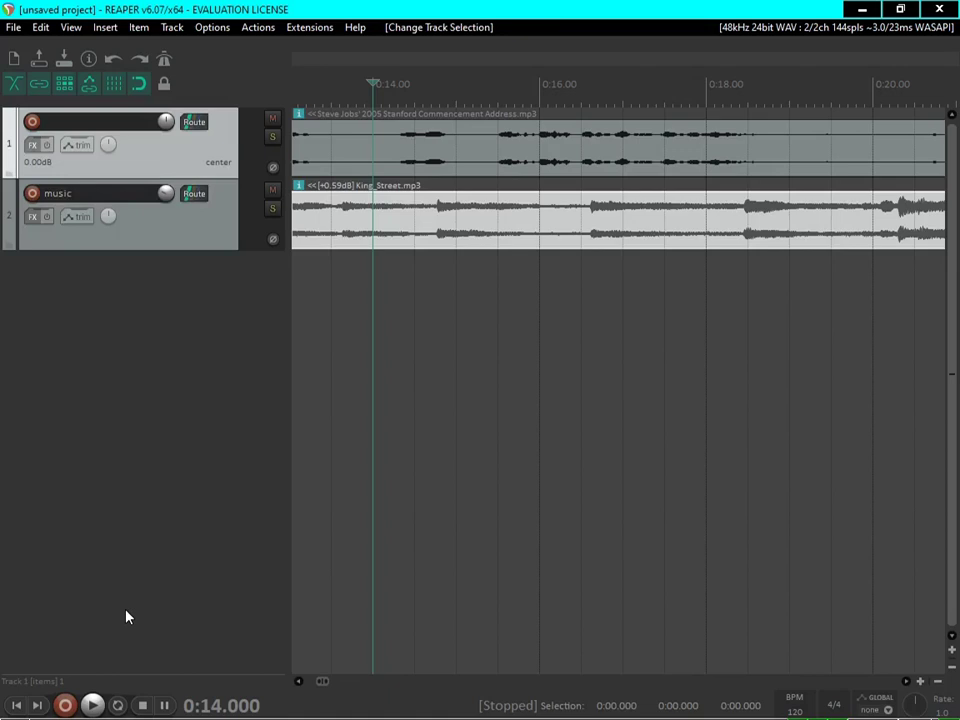
key("ctrl+Left")
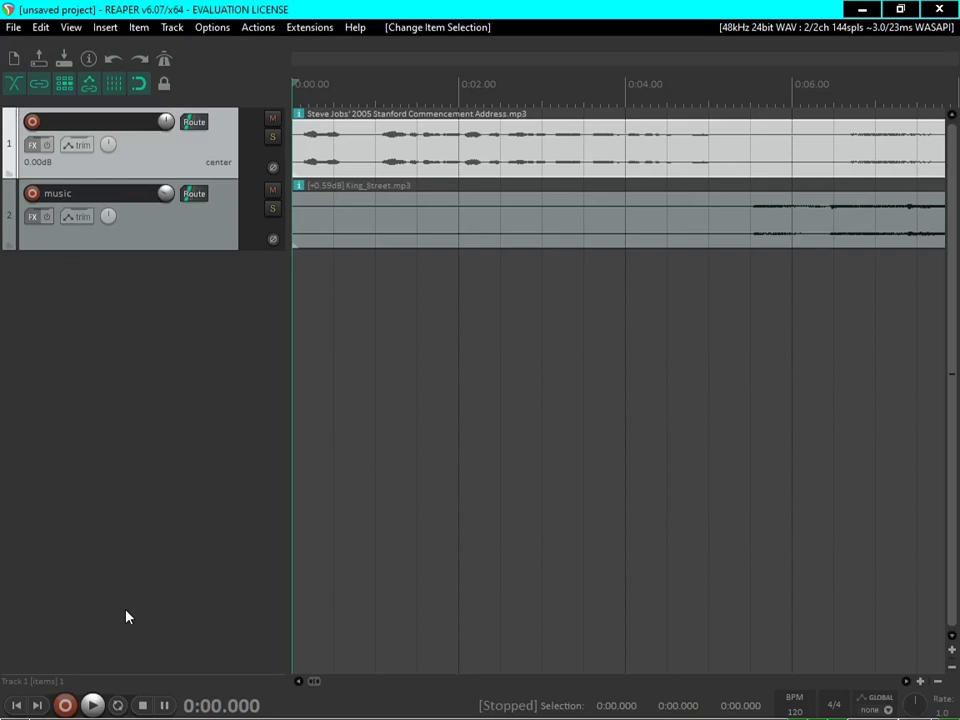
key("ctrl+F2")
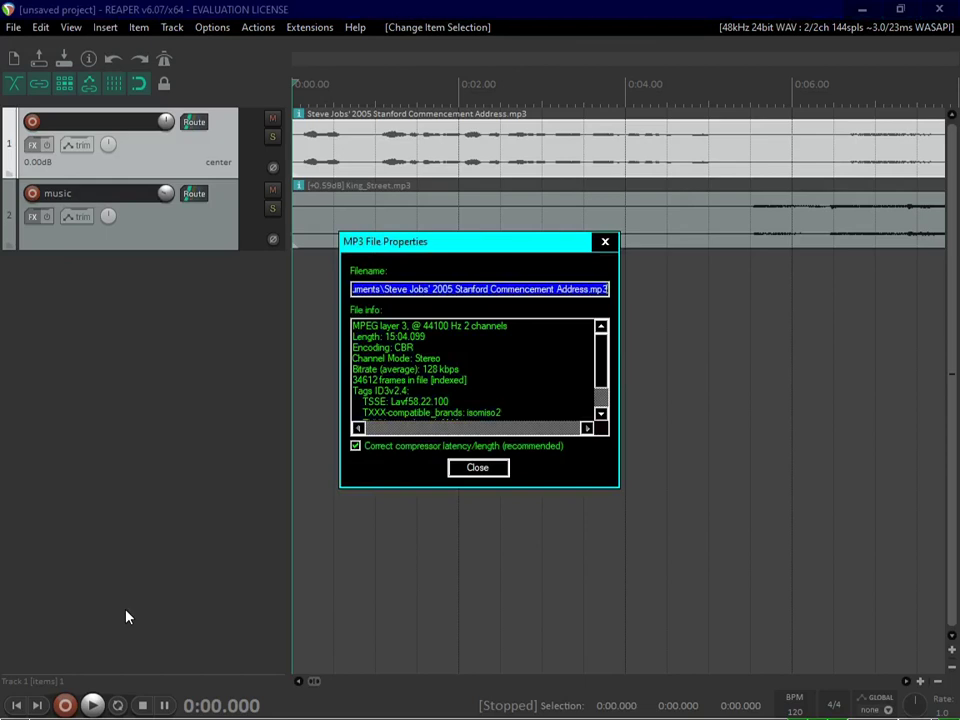
key("Tab")
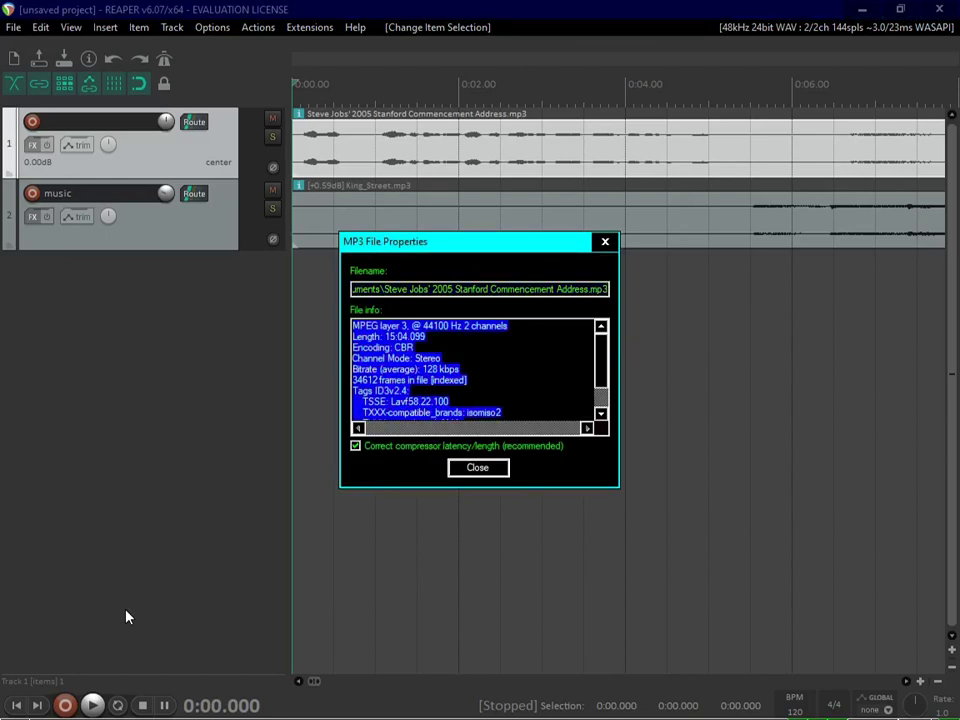
key("Tab")
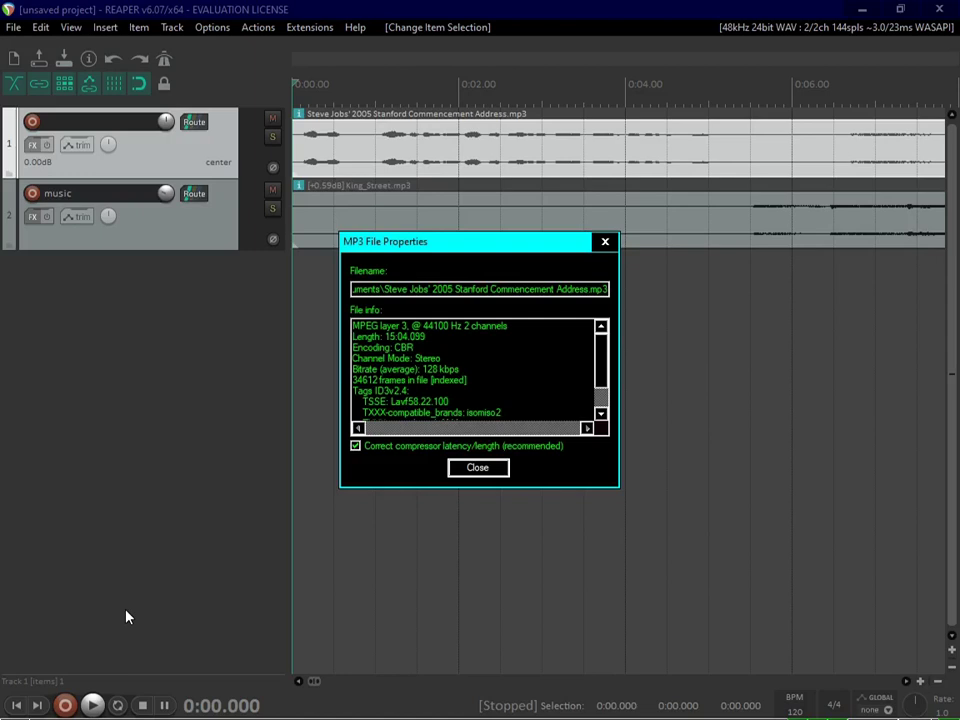
key("Tab")
key("Return")
Select the King_Street.mp3 item on the music track and check its length in the MP3 source file properties.
key("Down")
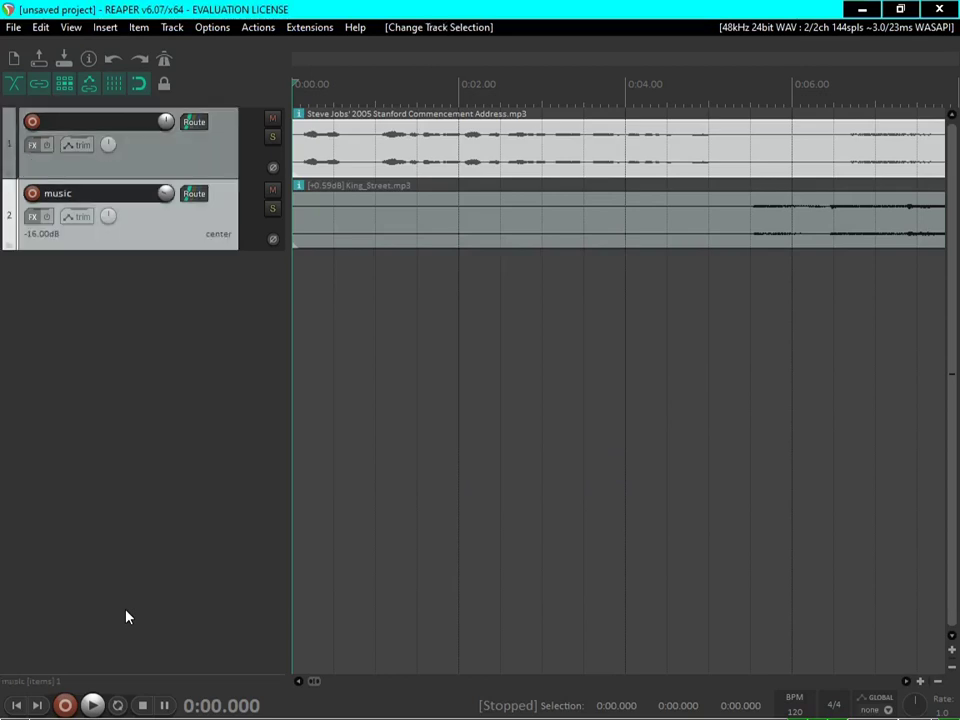
key("ctrl+Down")
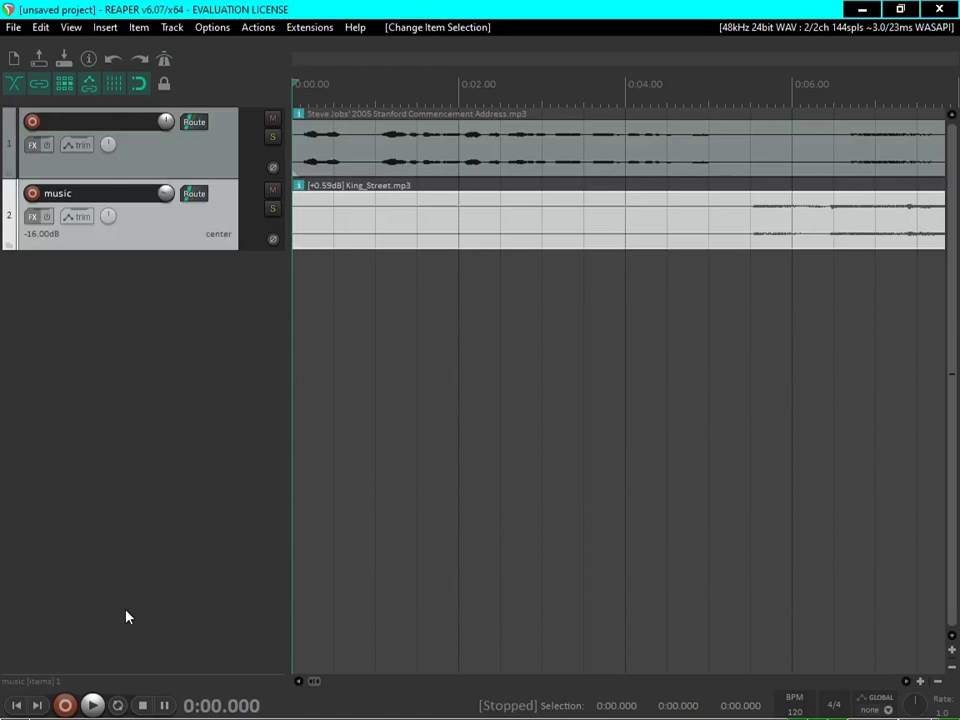
key("ctrl+F2")
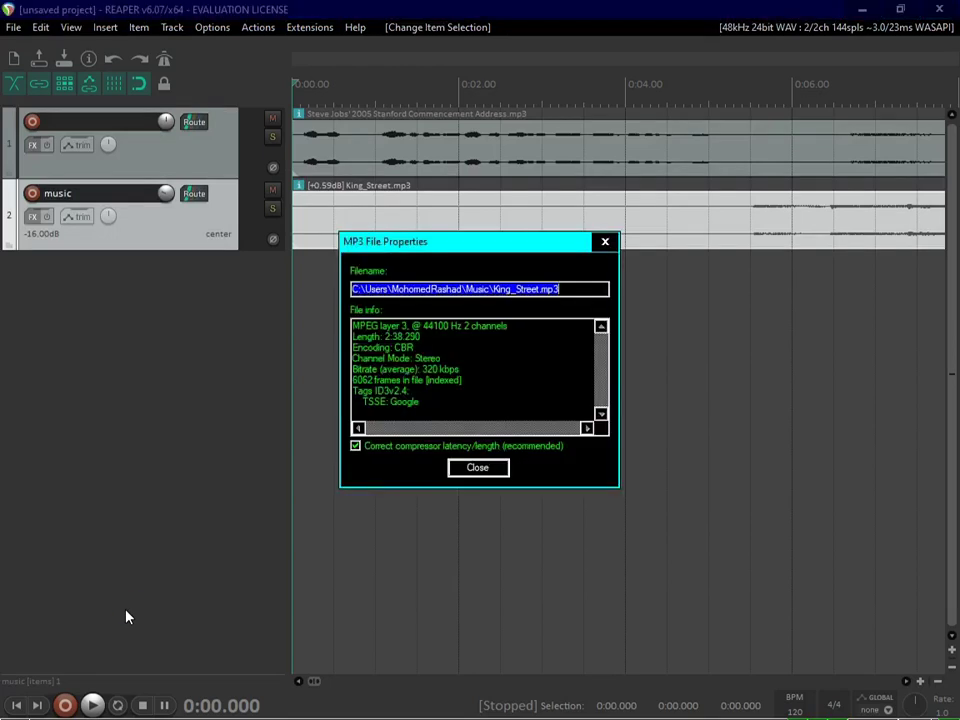
key("Tab")
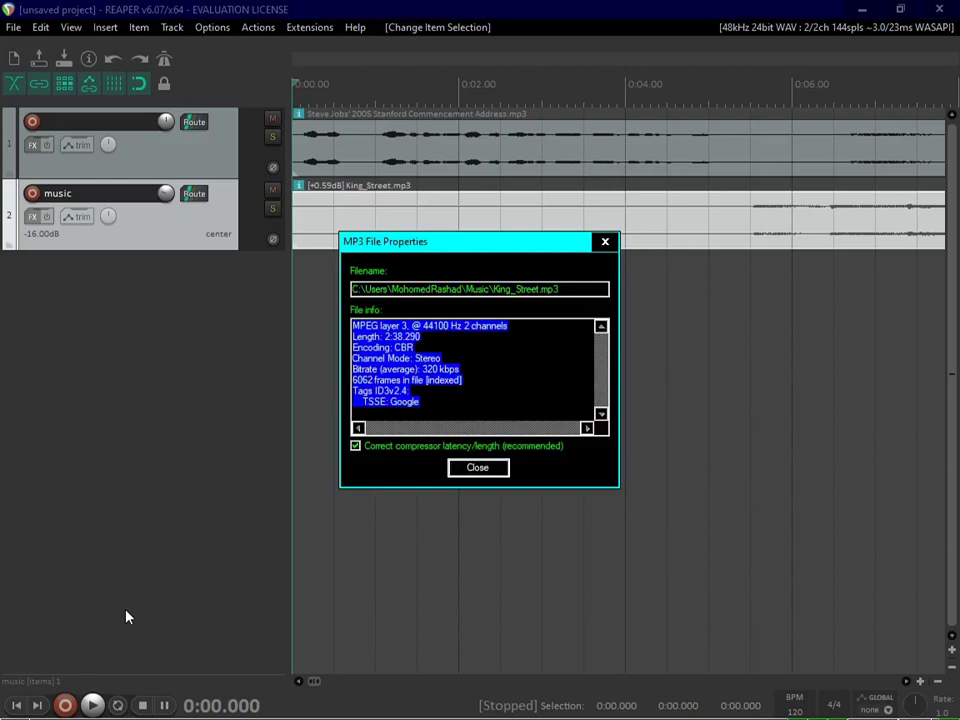
key("Tab")
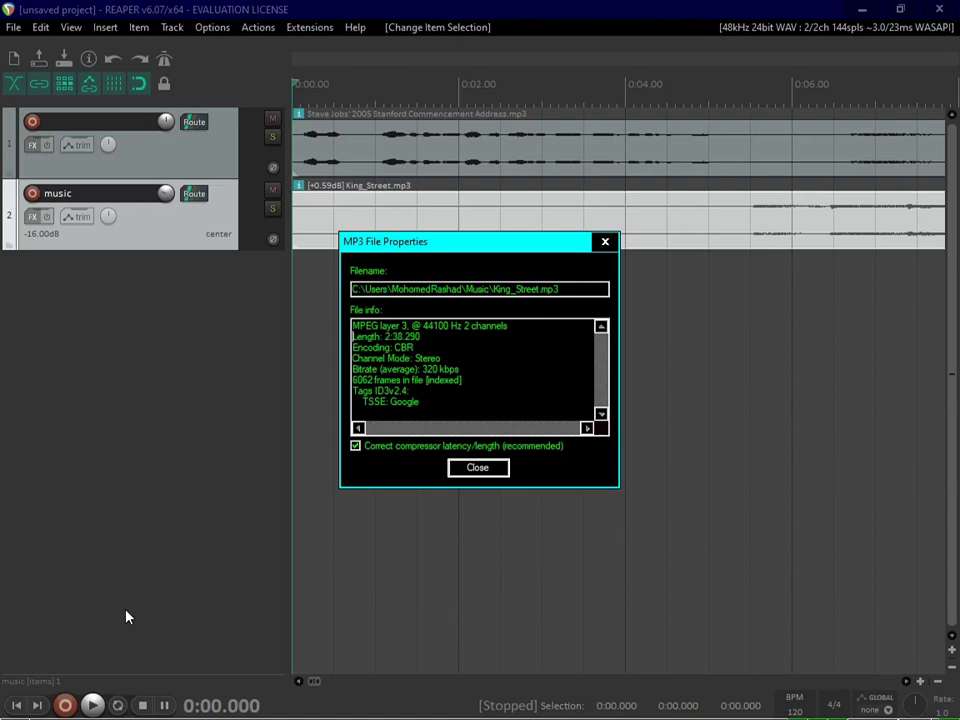
key("Tab")
key("Return")
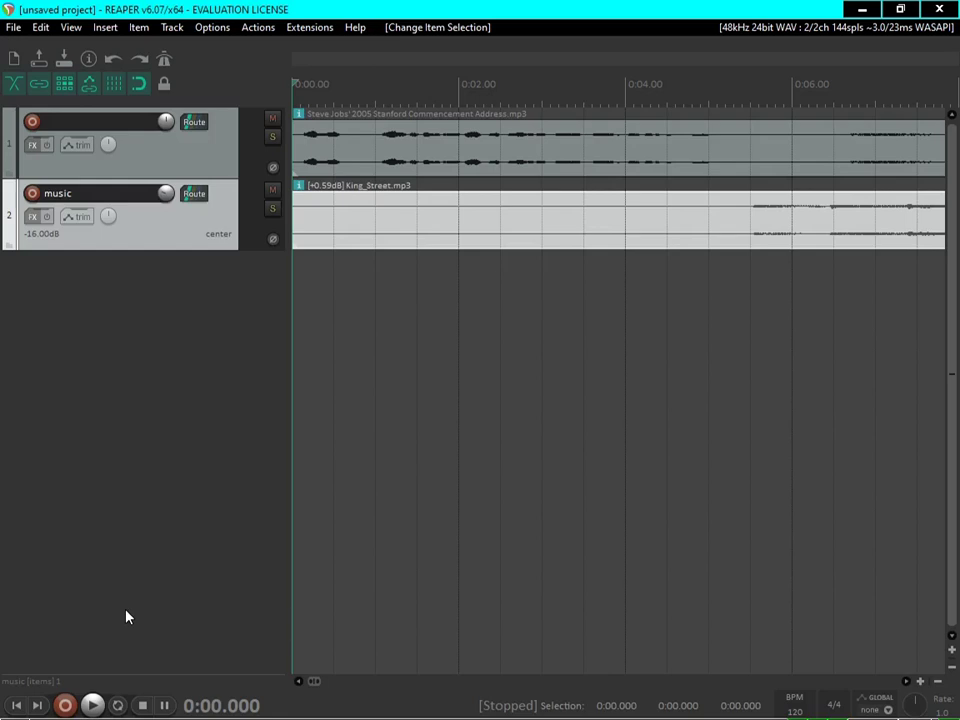
Paste four copies of the King_Street.mp3 item back to back on the music track, starting at the original's end at 2:38.290.
key("ctrl+Right")
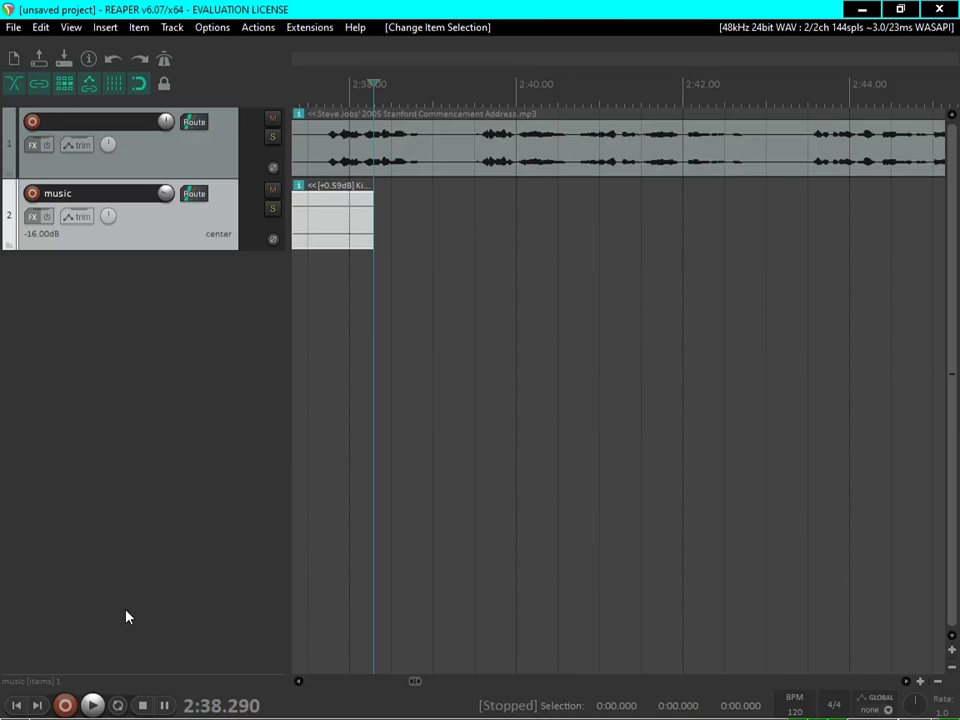
key("Home")
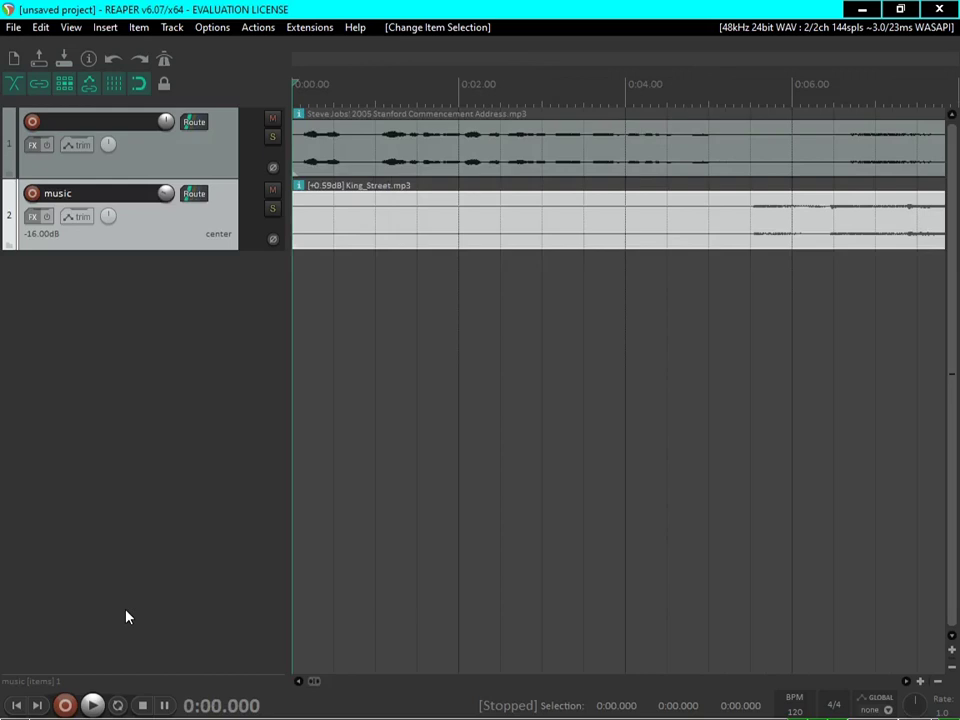
key("End")
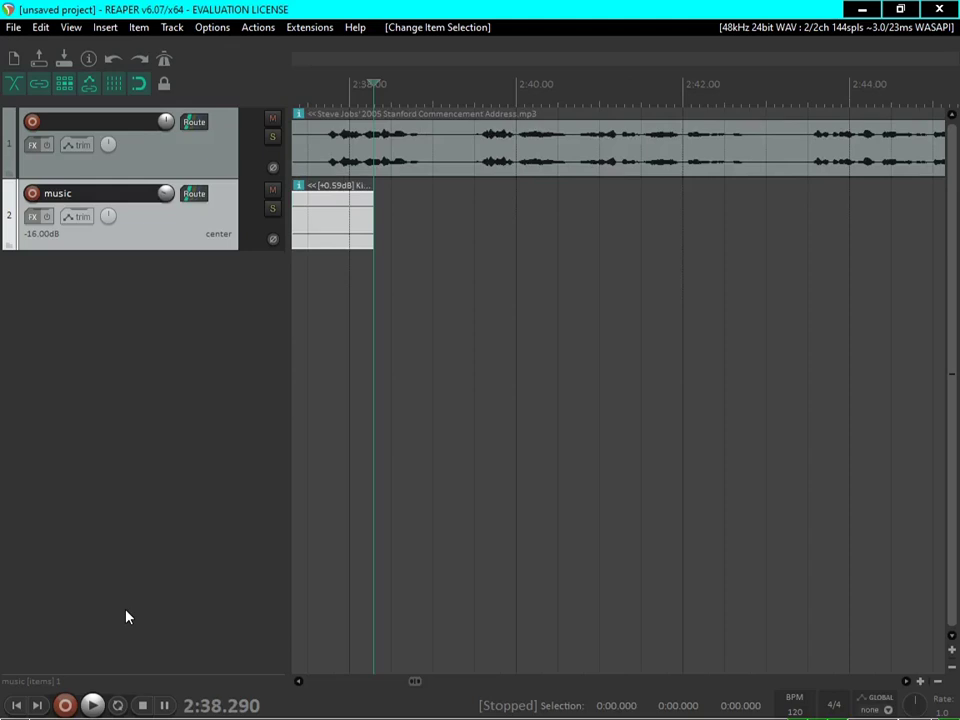
key("ctrl+v")
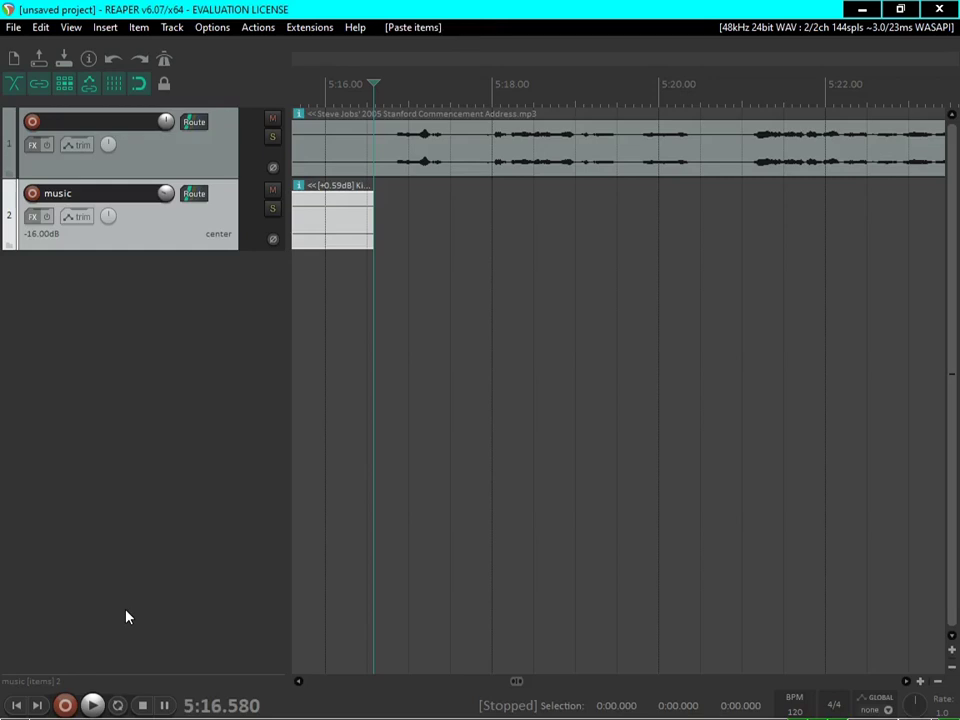
key("ctrl+v")
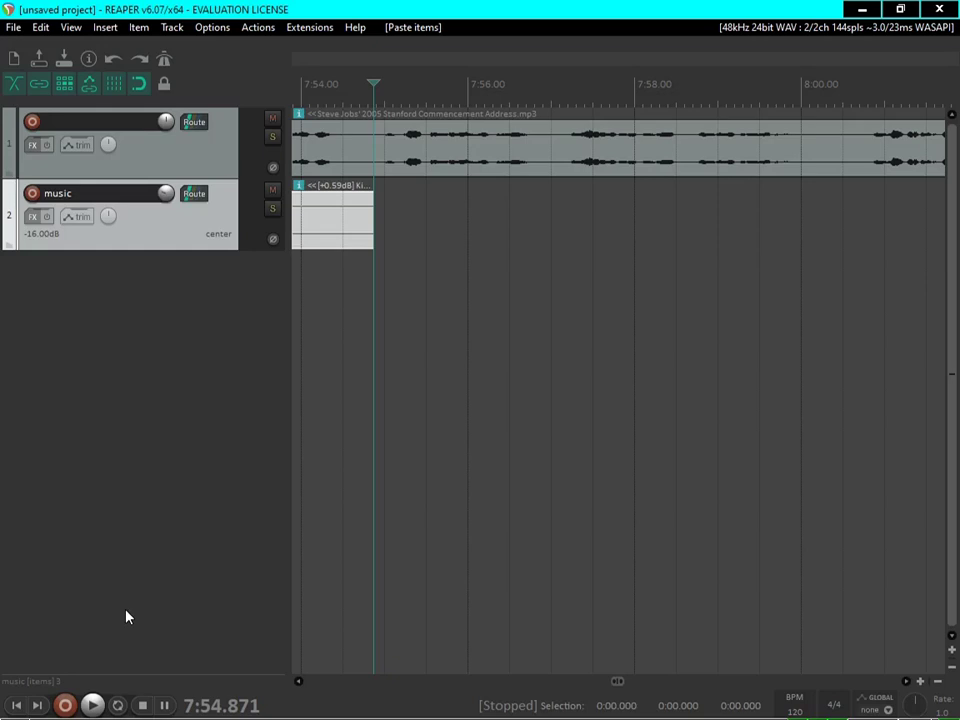
key("ctrl+v")
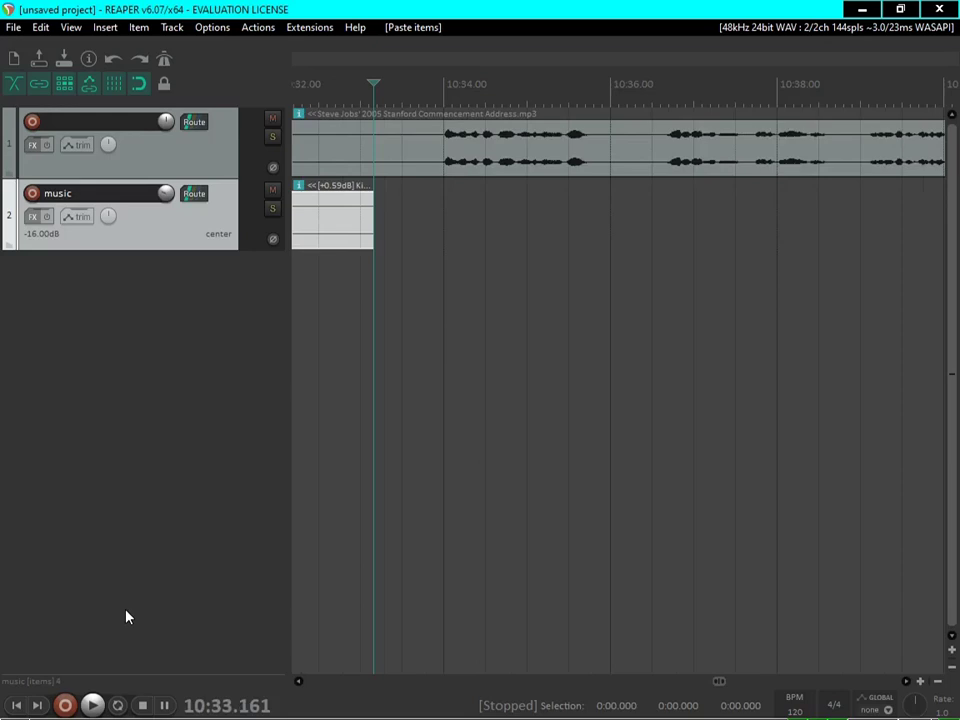
key("ctrl+v")
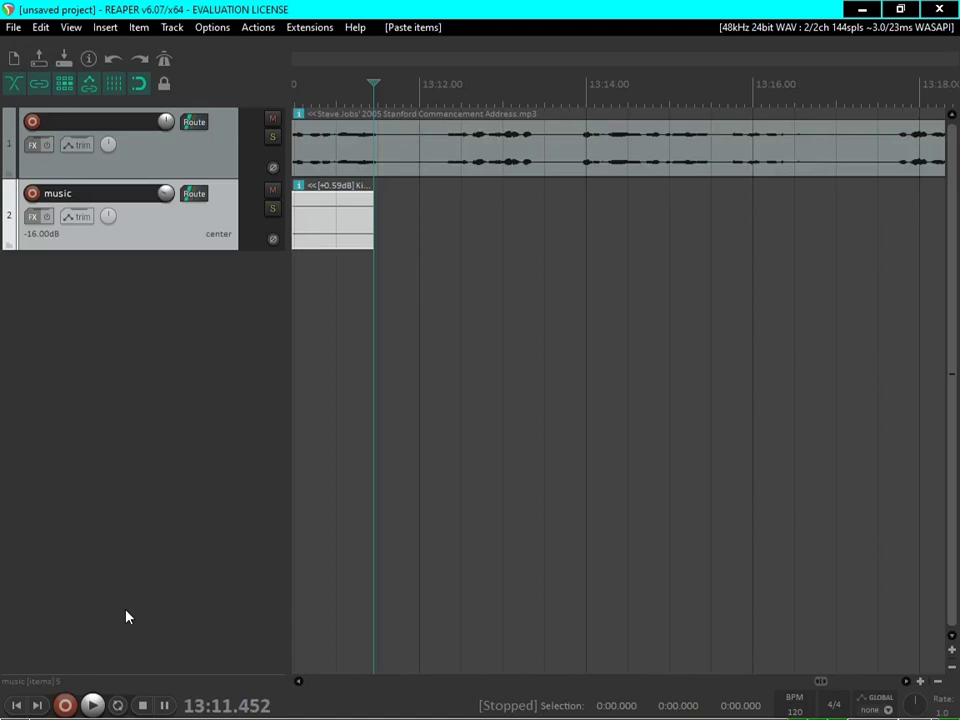
Paste two more copies of the King_Street.mp3 item back to back on the music track, starting at 13:11.452.
key("ctrl+v")
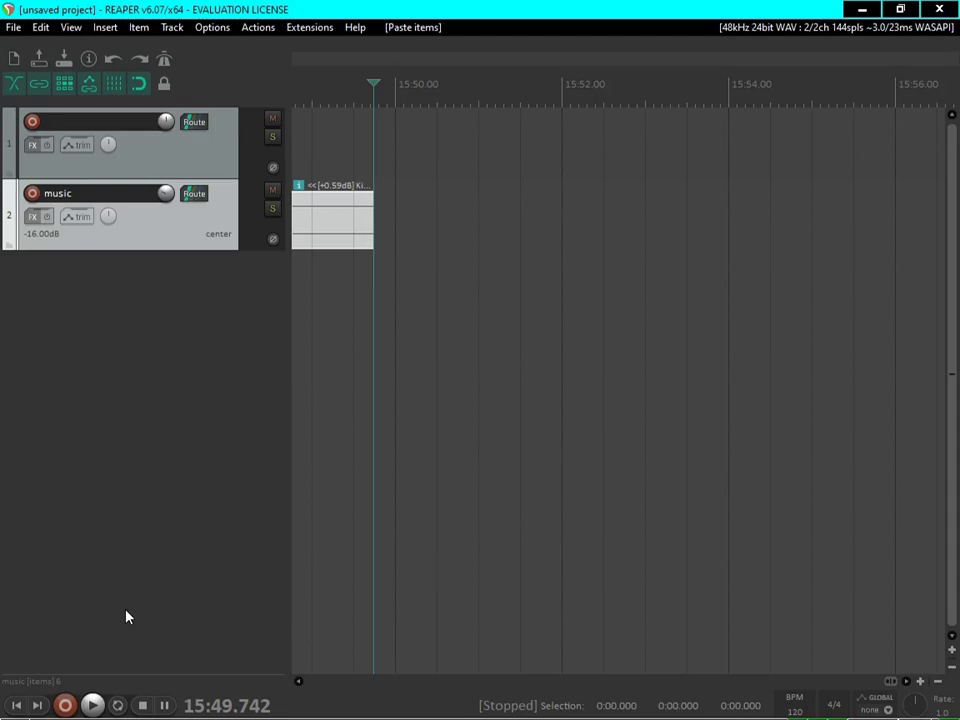
key("ctrl+v")
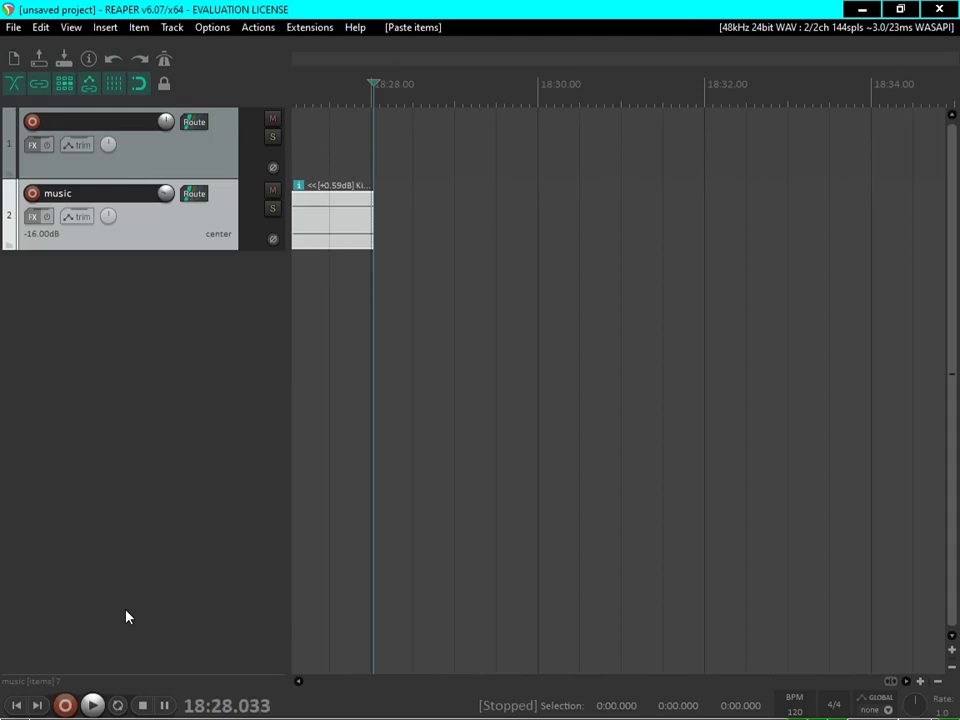
Select the surplus King_Street.mp3 copy starting at 15:49.742 on the music track and delete it.
key("Up")
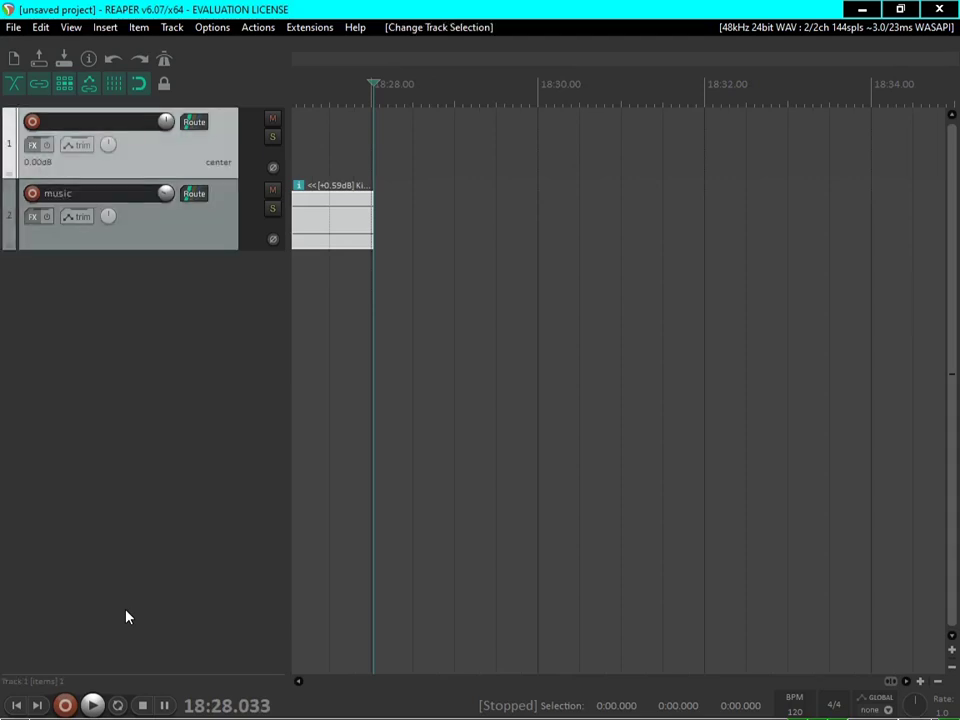
key("ctrl+Page_Down")
key("Home")
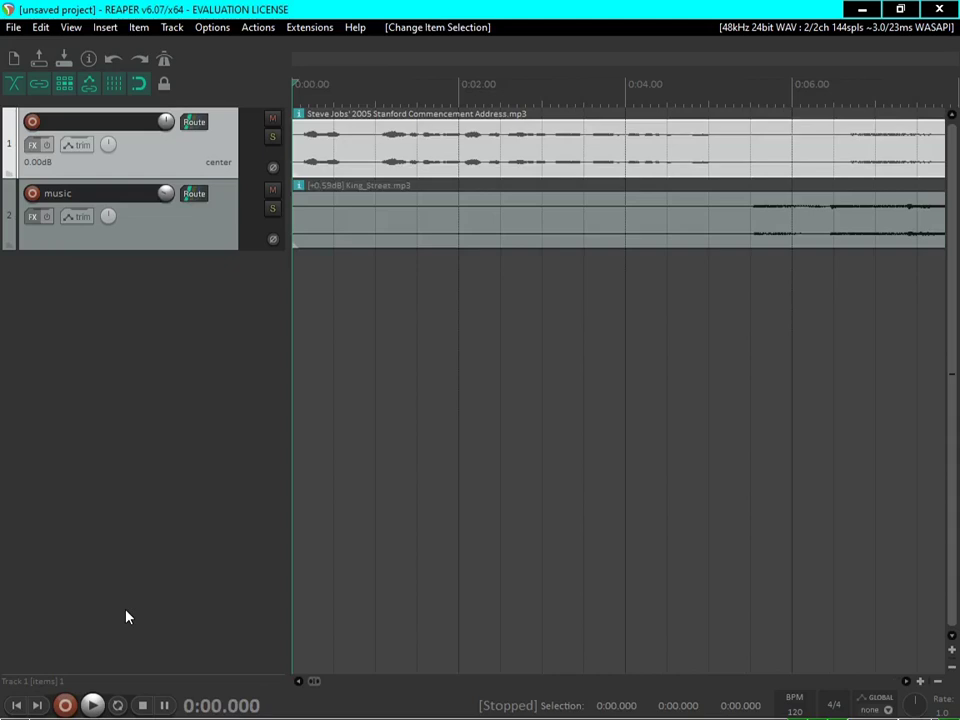
key("End")
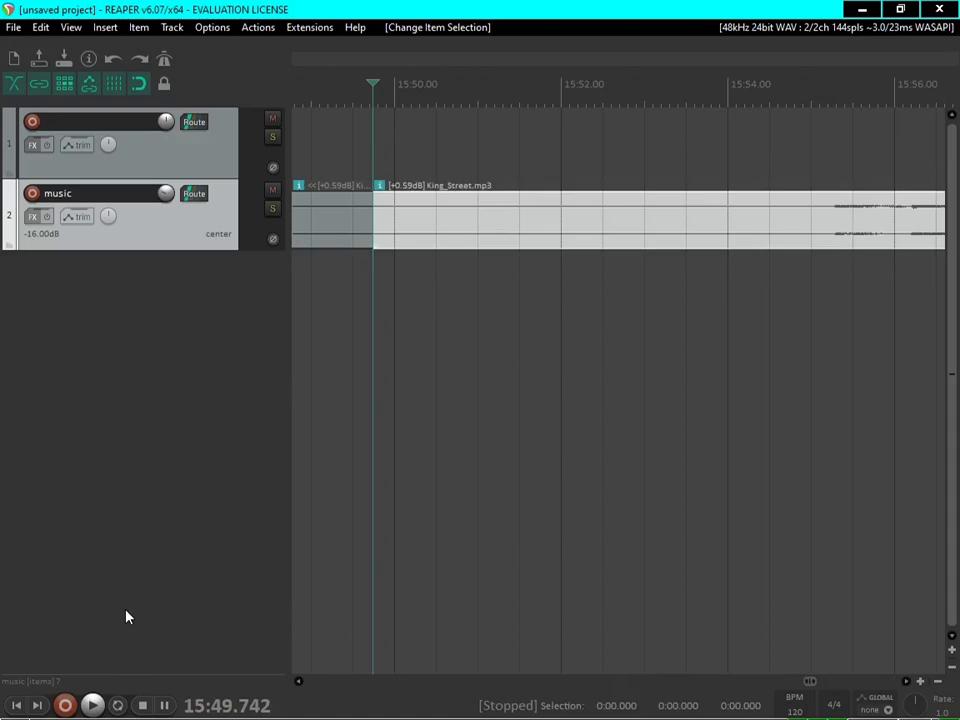
key("Delete")
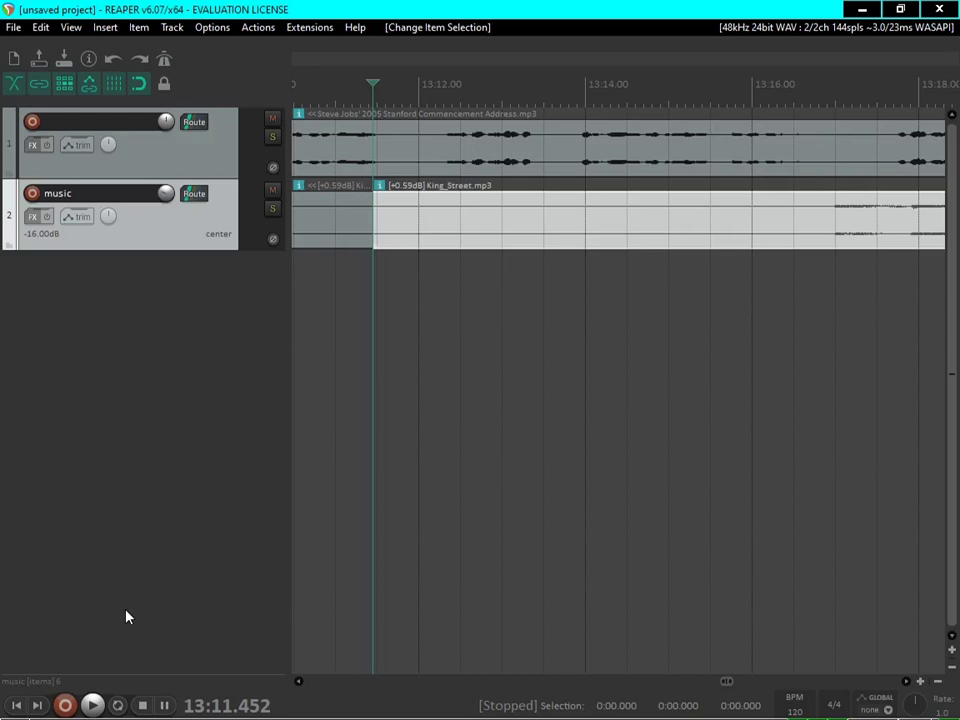
Play both tracks from 13:11.452, jumping ahead in stages to 13:55.452, to listen for where the speech ends.
key("space")
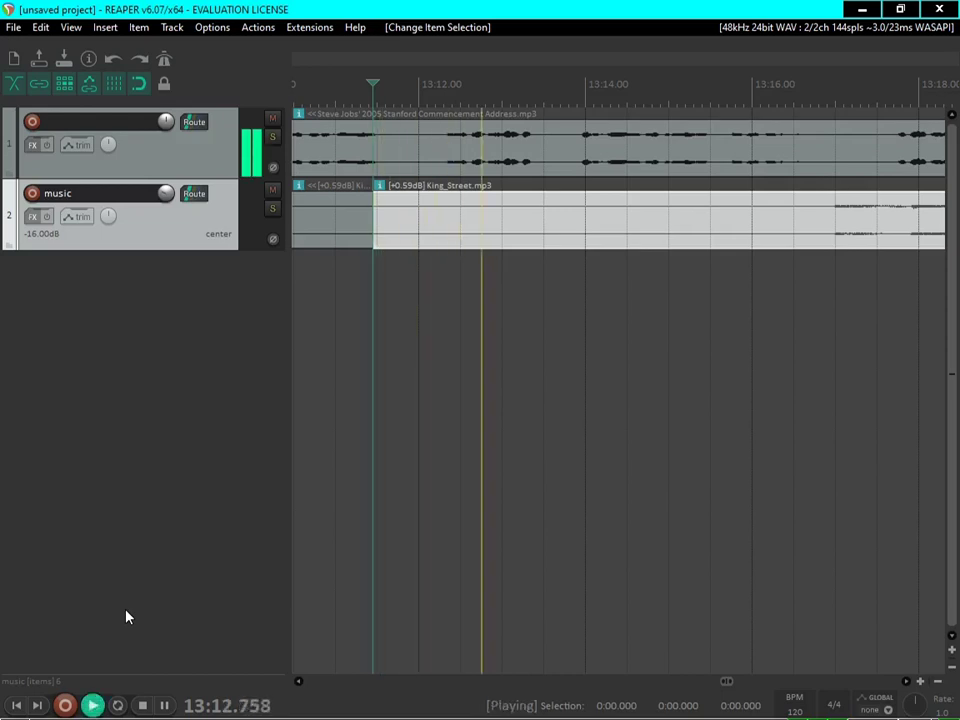
key("space")
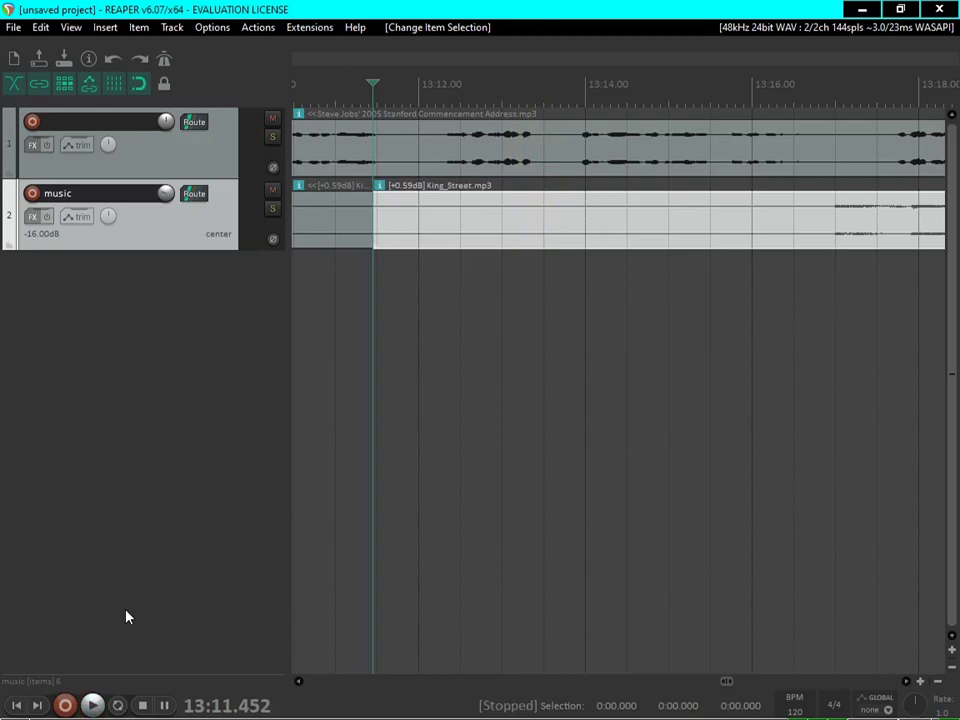
key("Page_Down")
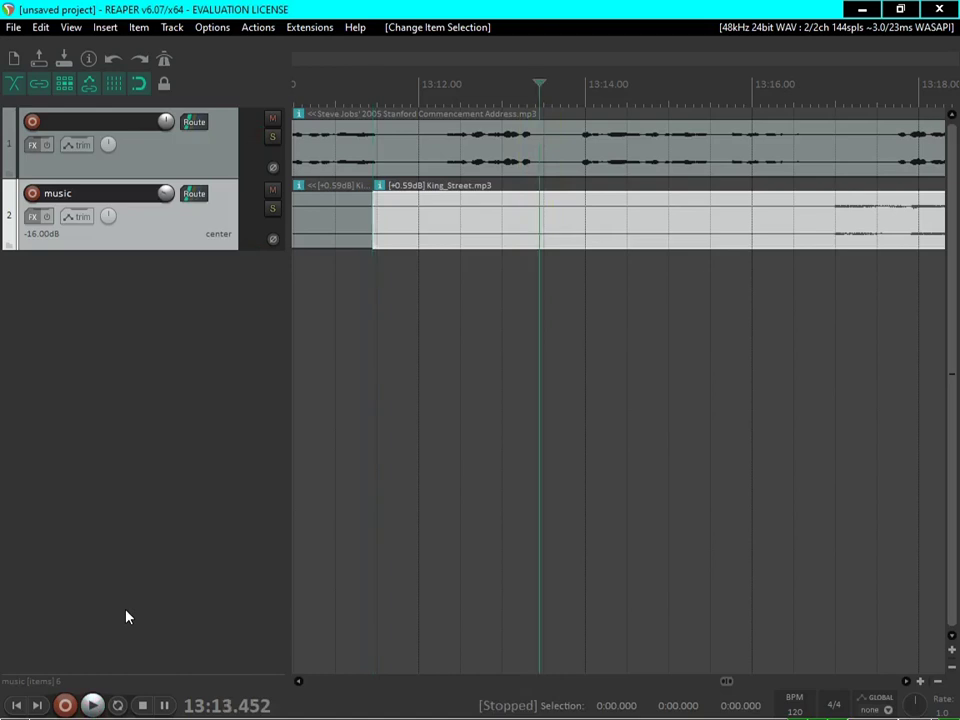
key("space")
key("Page_Down")
key("Page_Down")
key("Page_Down")
key("Page_Down")
key("Page_Down")
key("Page_Down")
key("Page_Down")
key("Page_Down")
key("Page_Down")
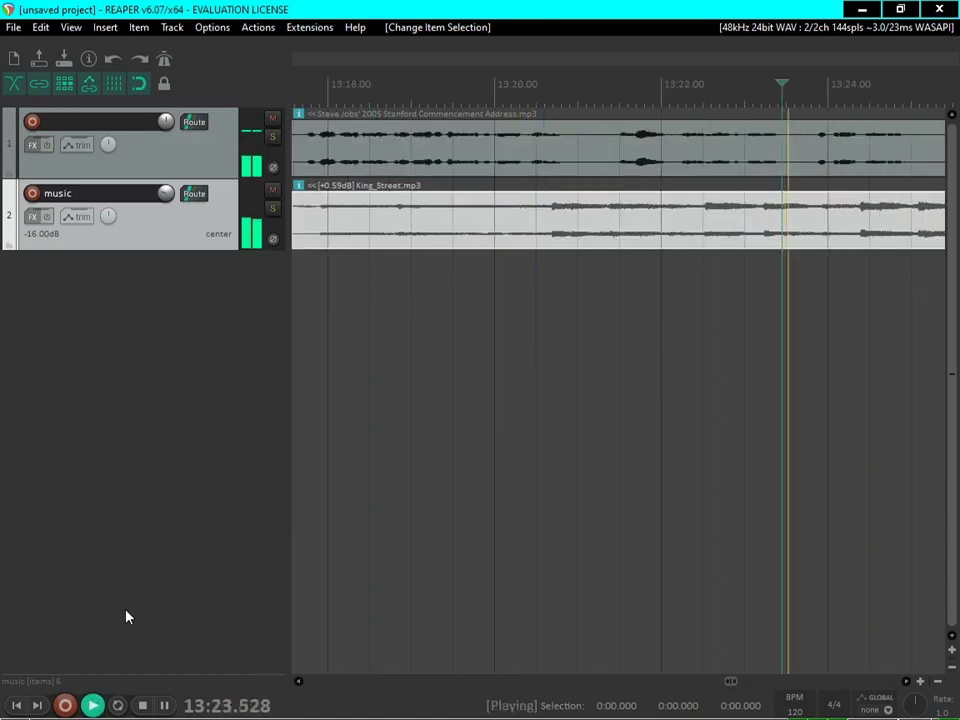
key("Page_Down")
key("Page_Down")
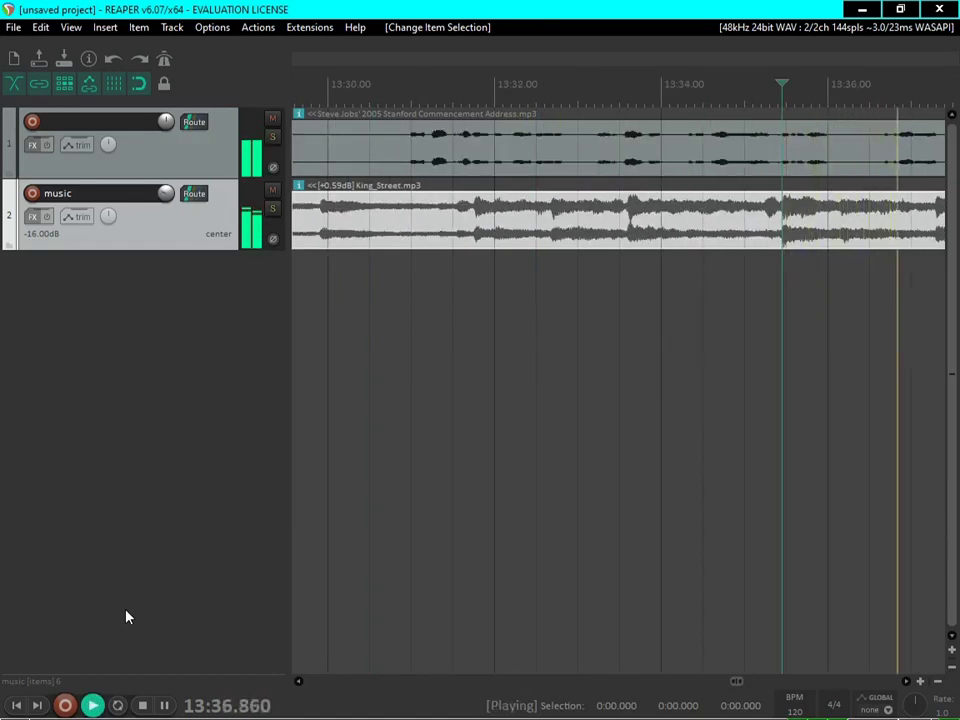
key("Page_Down")
key("space")
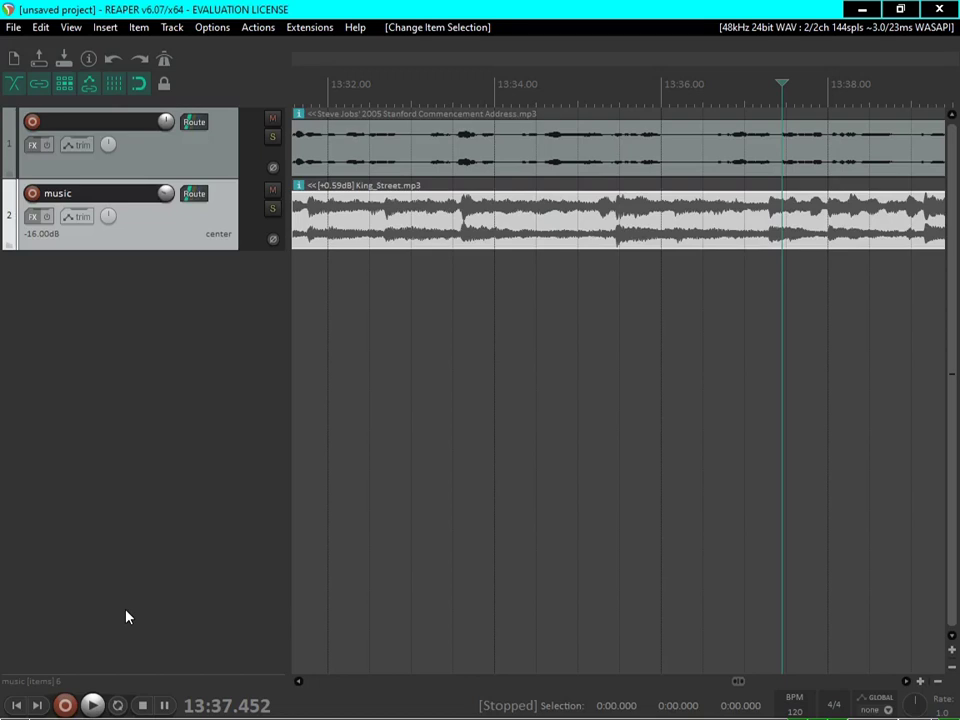
key("space")
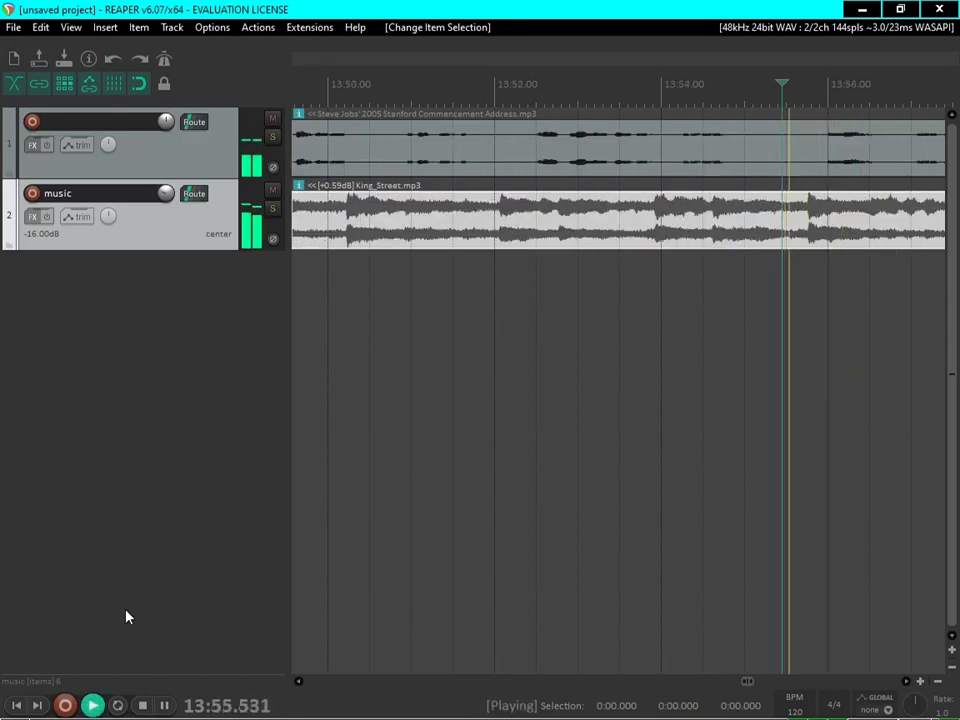
key("space")
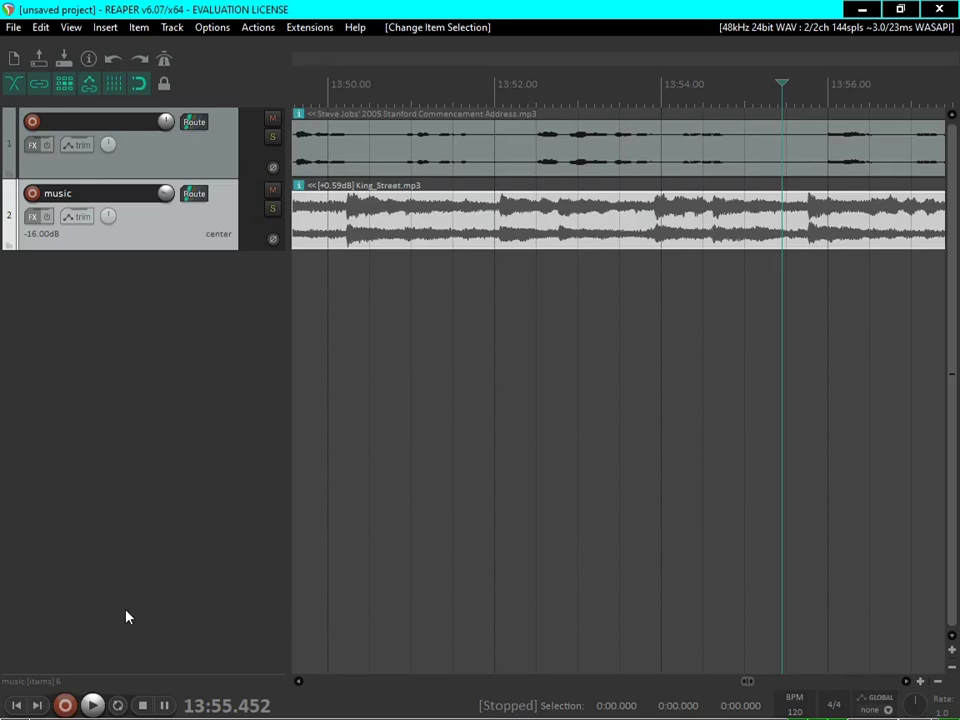
Resume playback, pause at 14:22.684, split the King_Street.mp3 item there and delete the part after the split.
key("space")
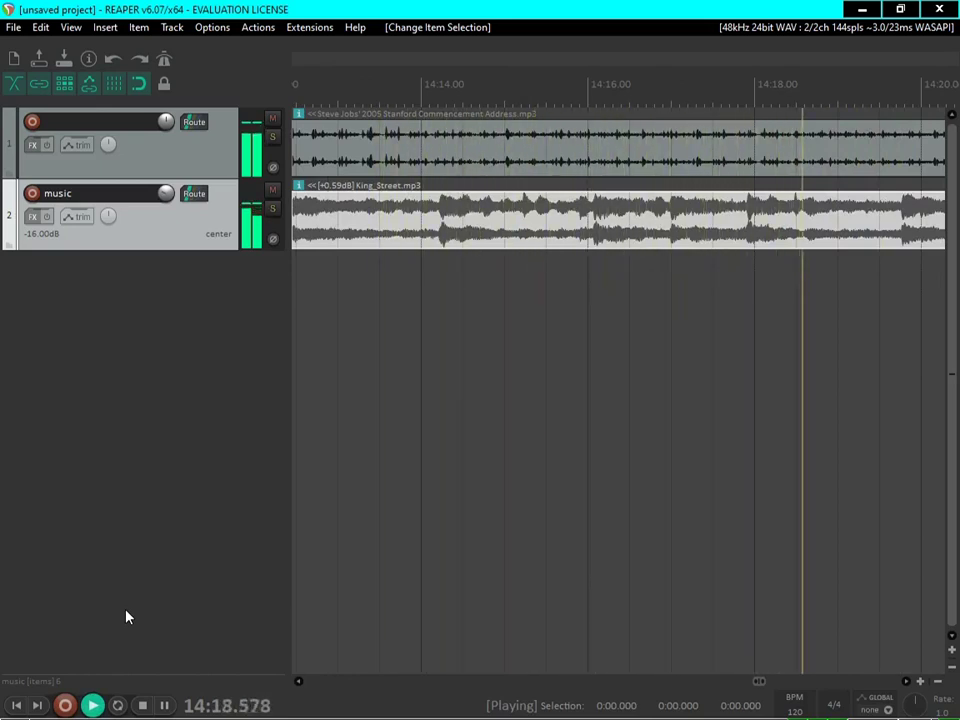
key("Right")
key("Right")
key("Right")
key("Right")
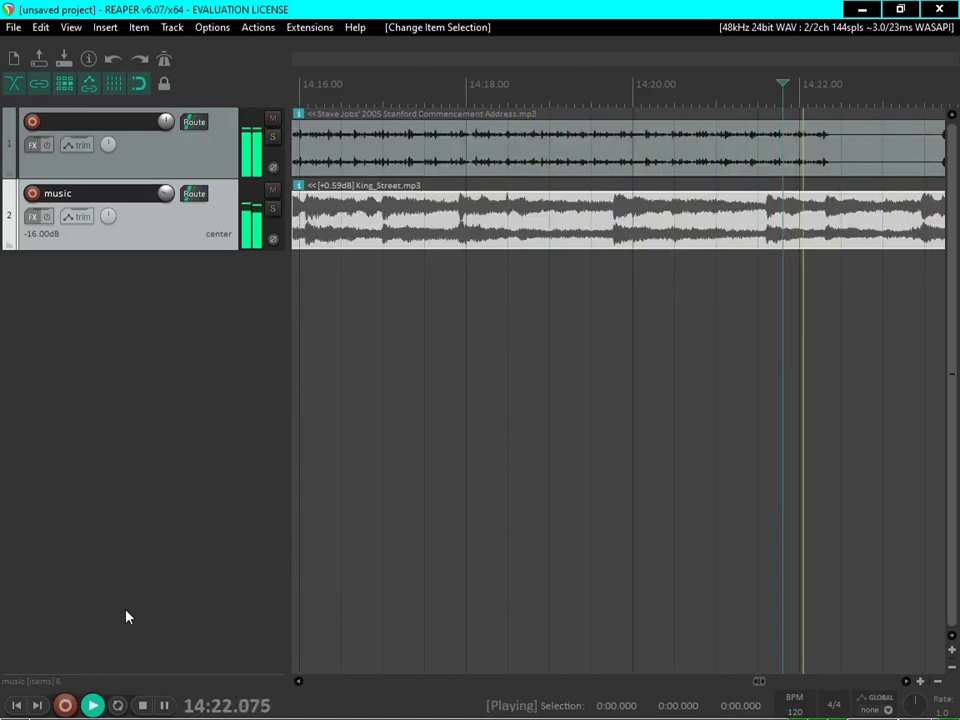
key("Left")
key("Left")
key("ctrl+space")
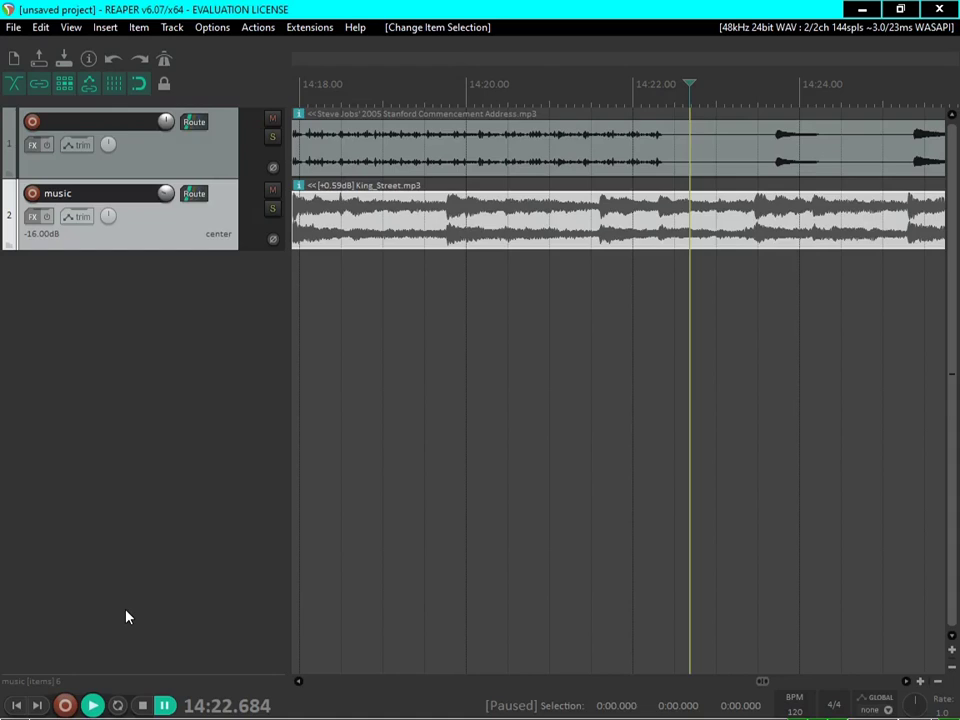
key("s")
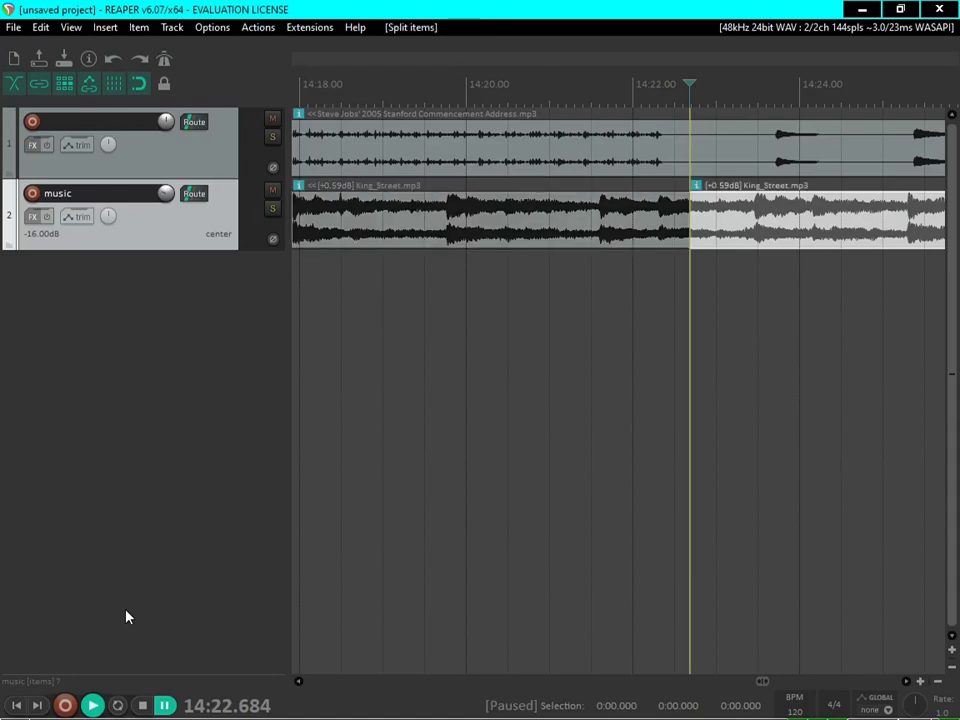
key("Escape")
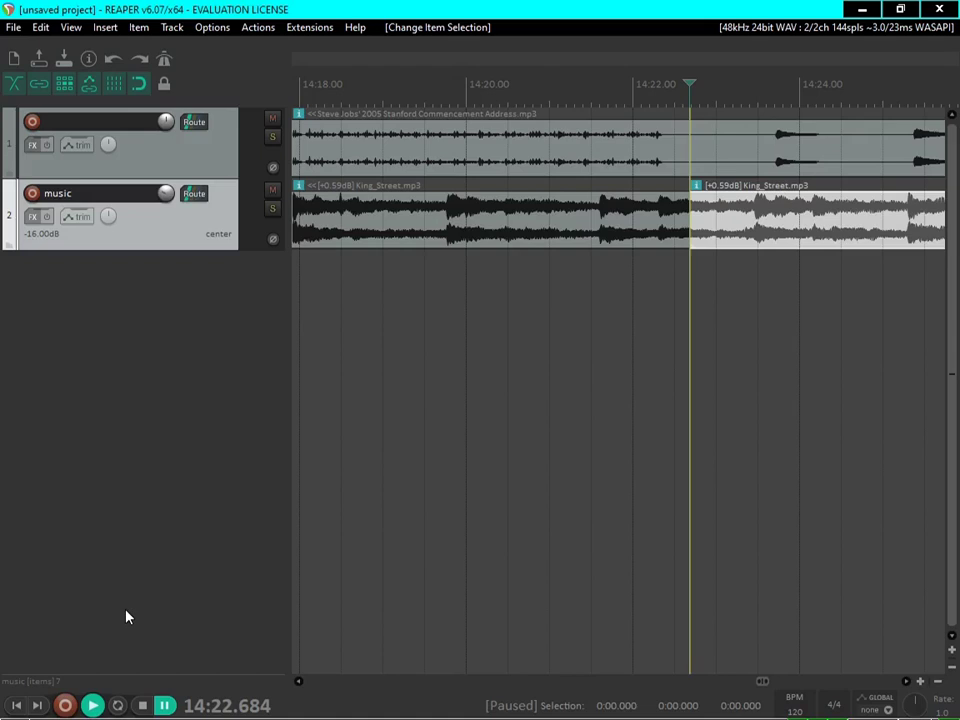
key("Delete")
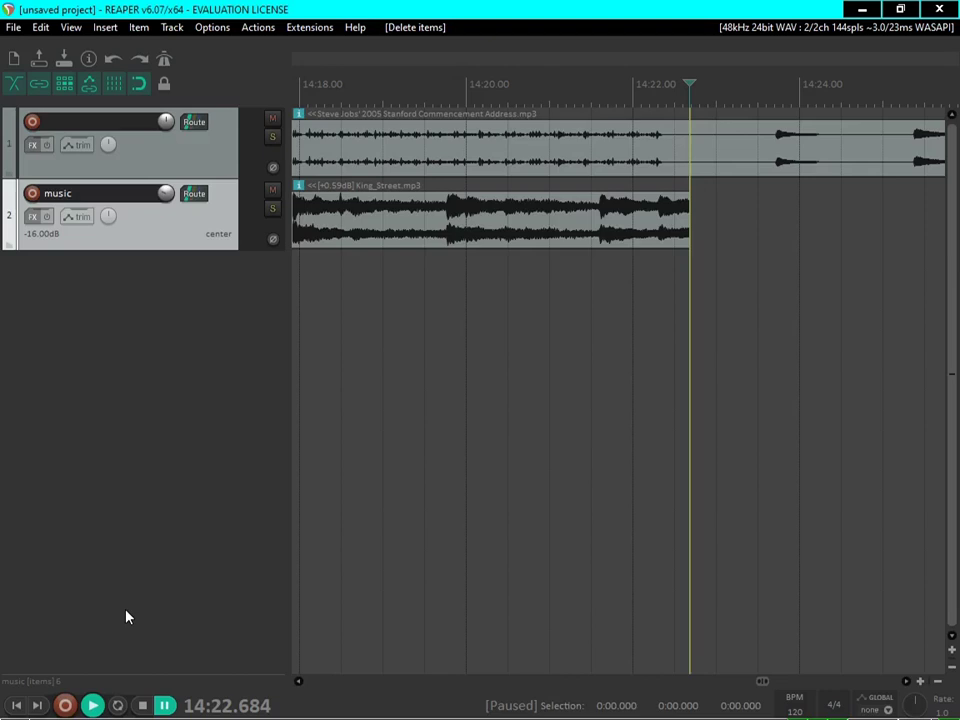
Select the speech item on track 1, return to the project start and stop the paused playback.
key("ctrl+Left")
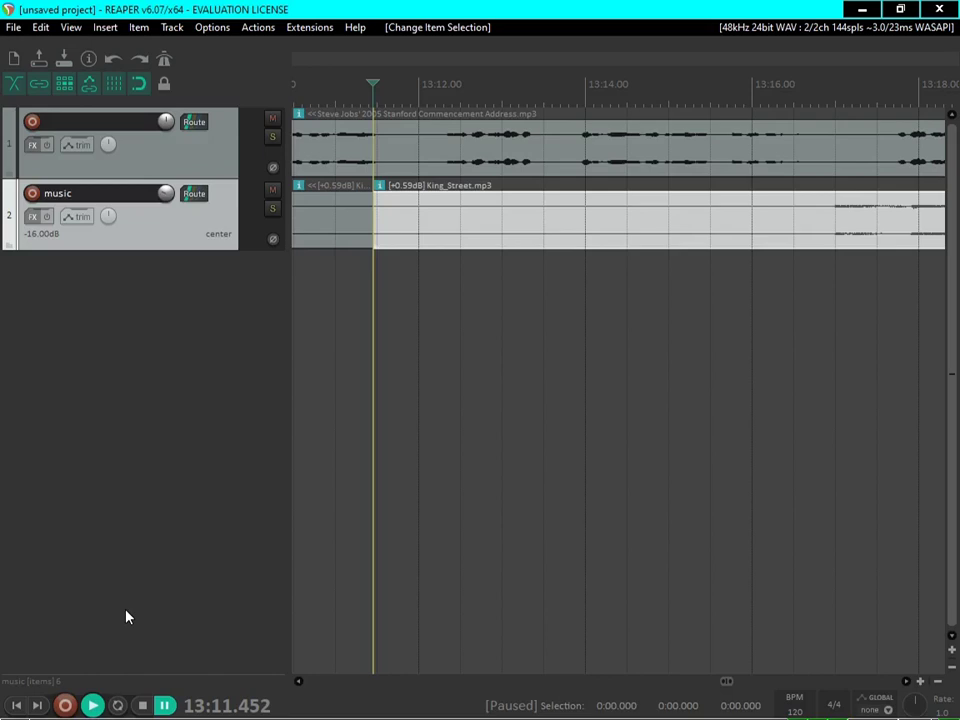
key("Up")
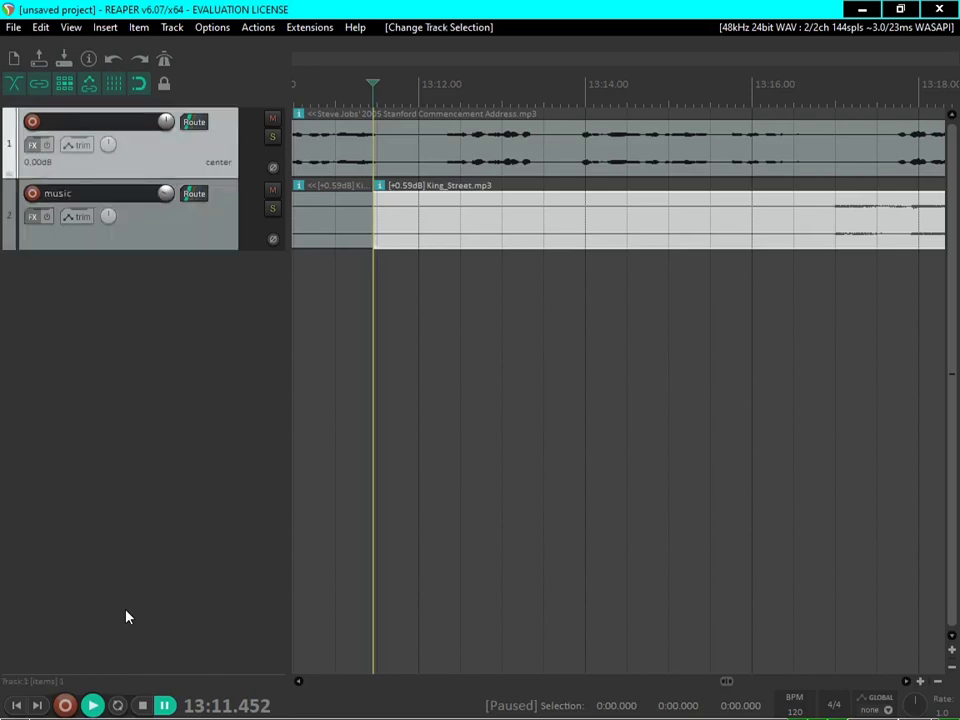
key("Home")
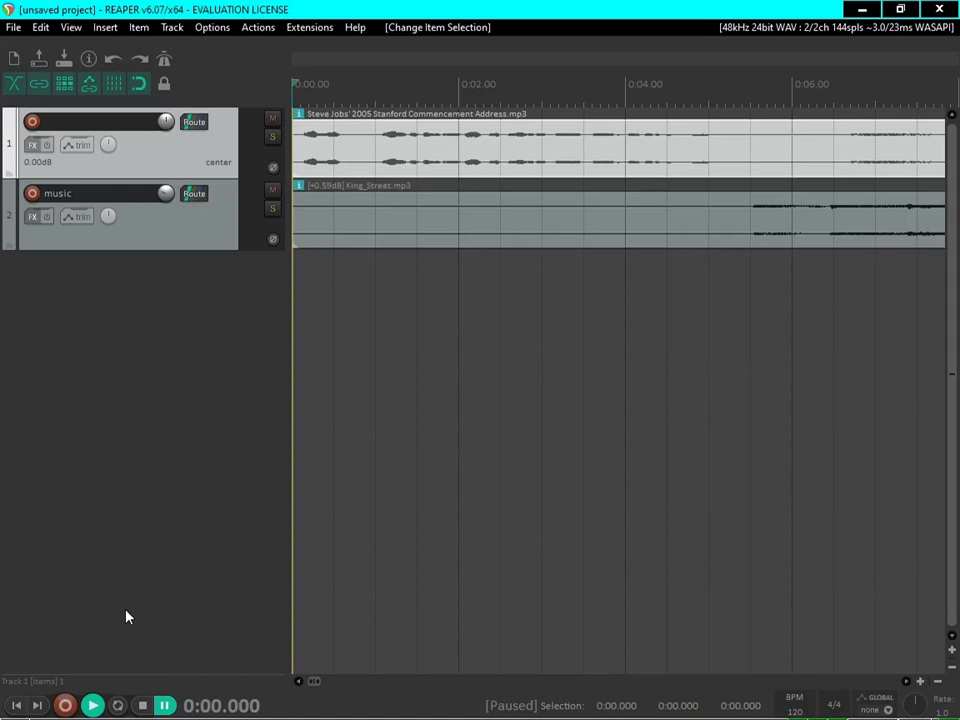
key("space")
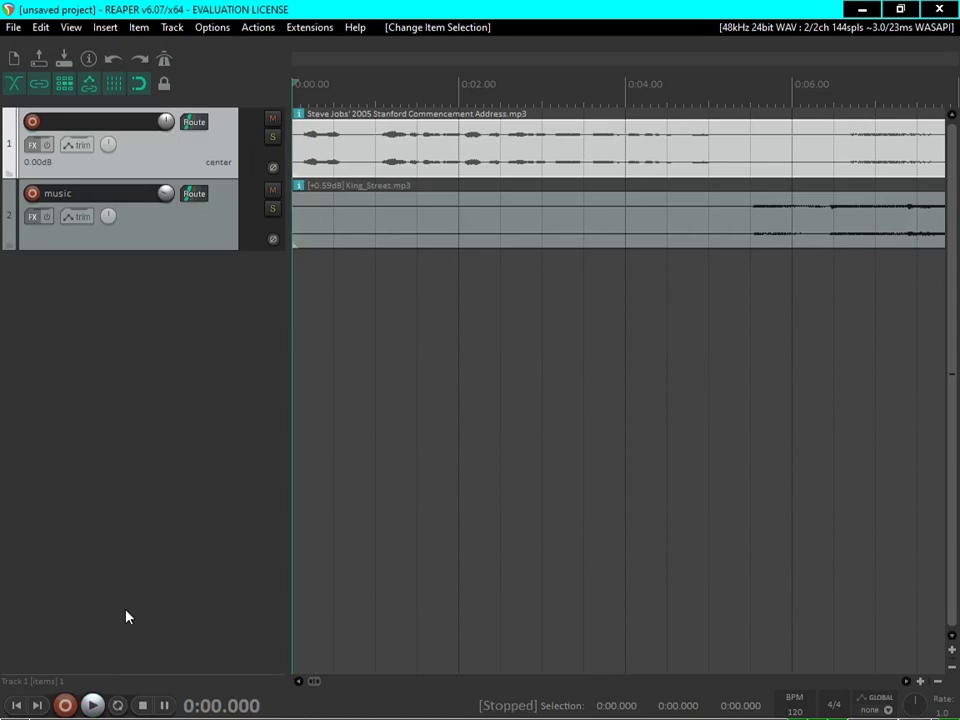
Toggle solo on track 1 on and off, and play both tracks together briefly from 0:14.000.
key("F6")
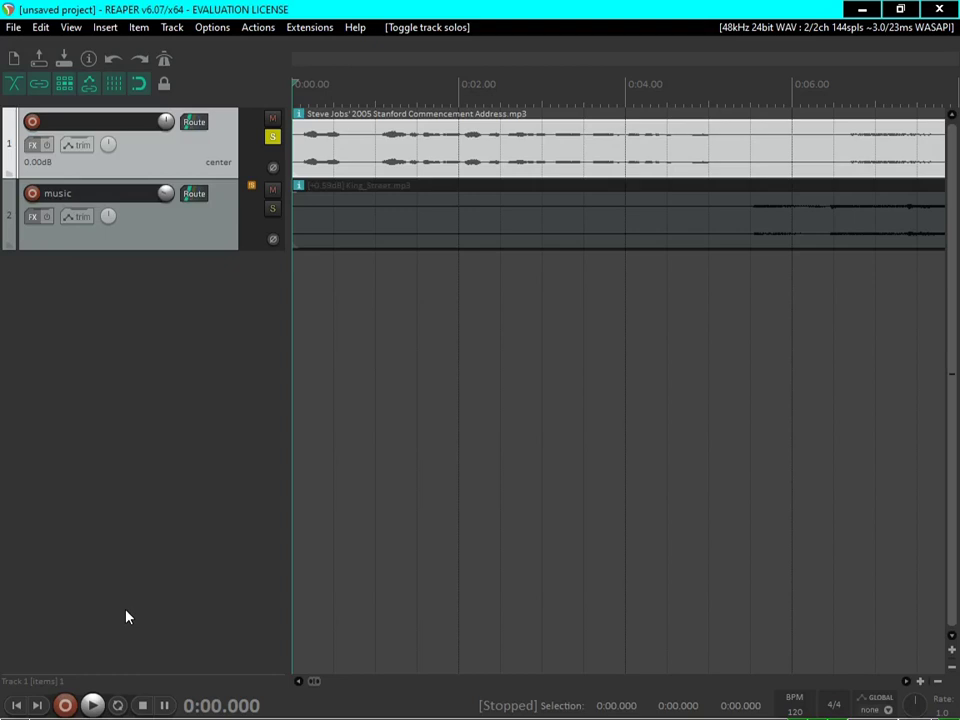
key("F6")
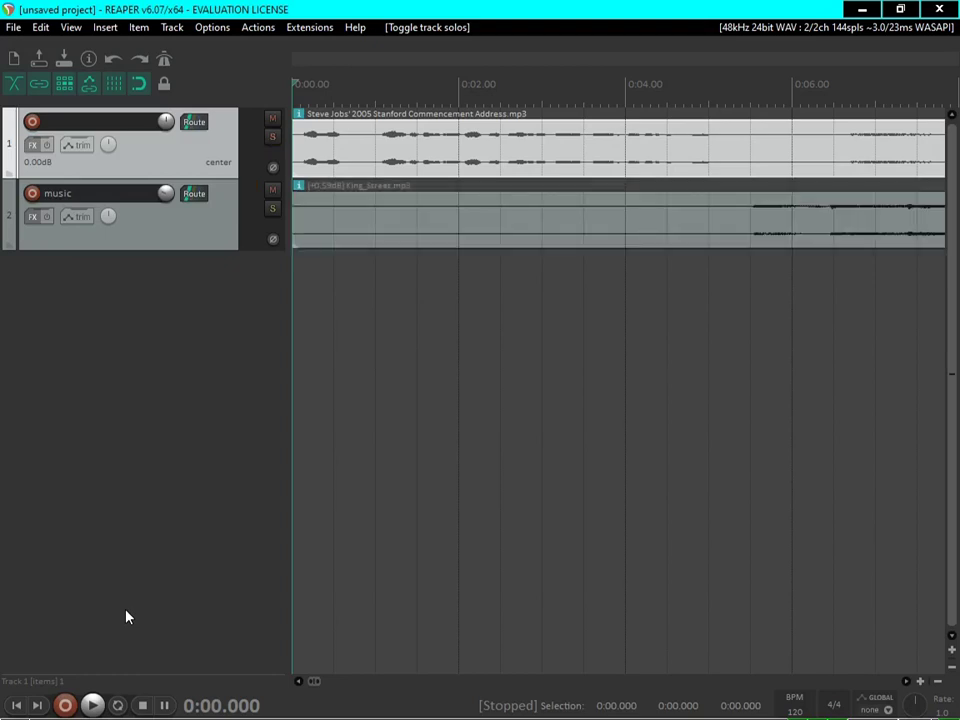
key("Right")
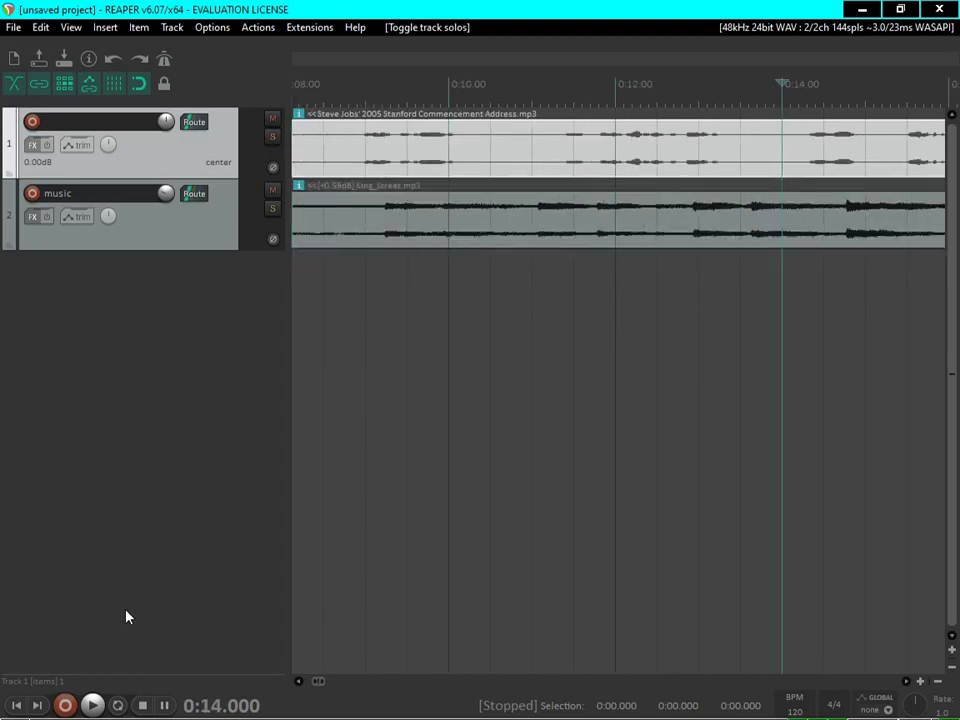
key("space")
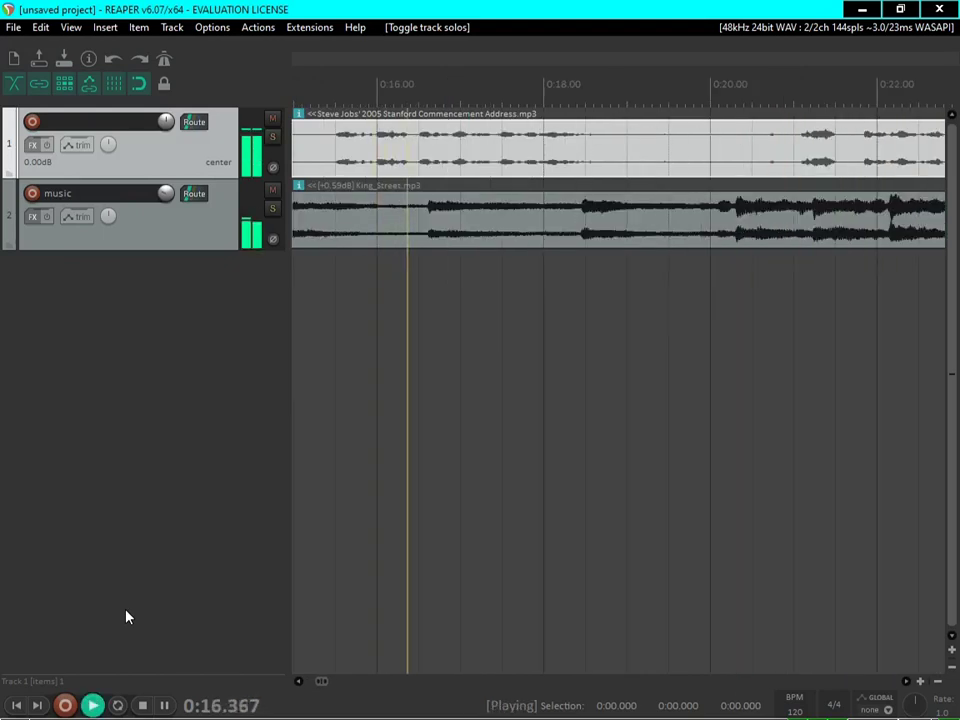
key("space")
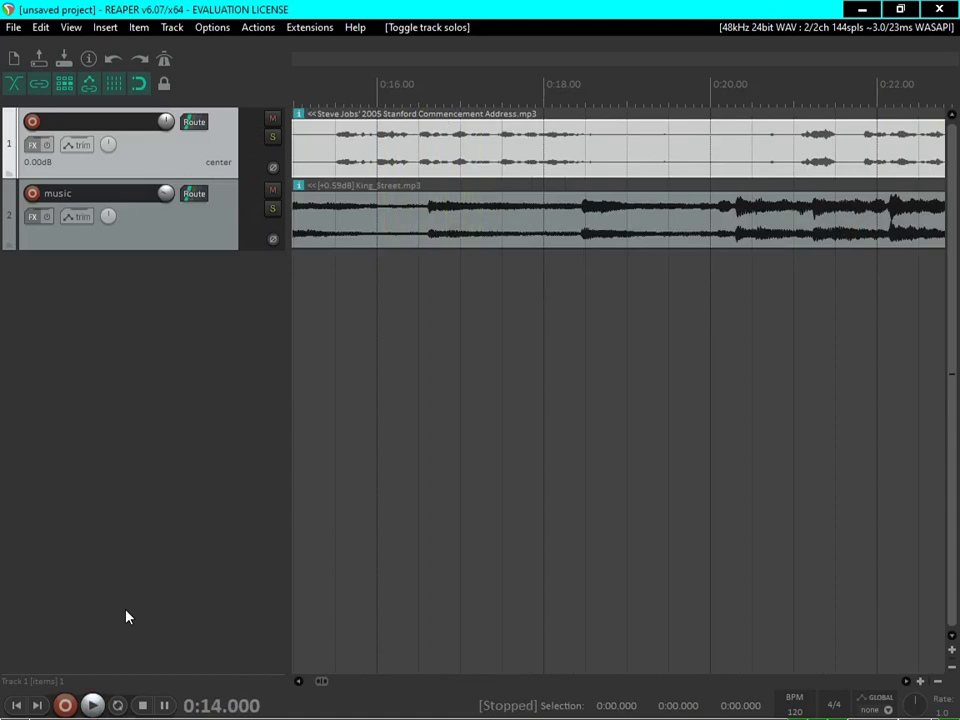
Solo track 1 and play the speech on its own from 0:14.000 and from the project start.
key("F6")
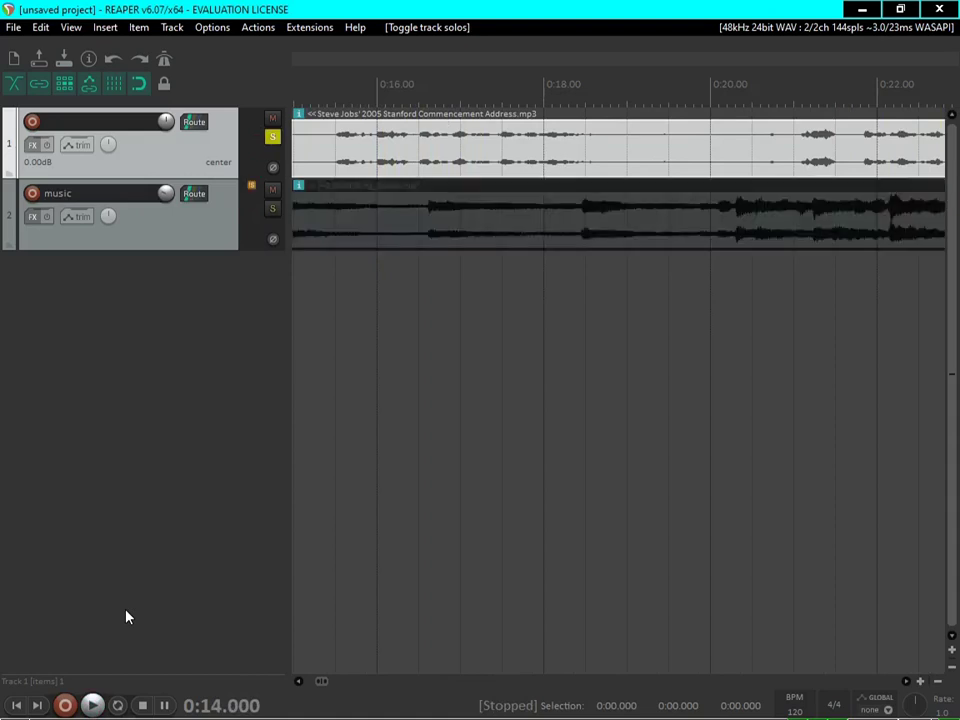
key("space")
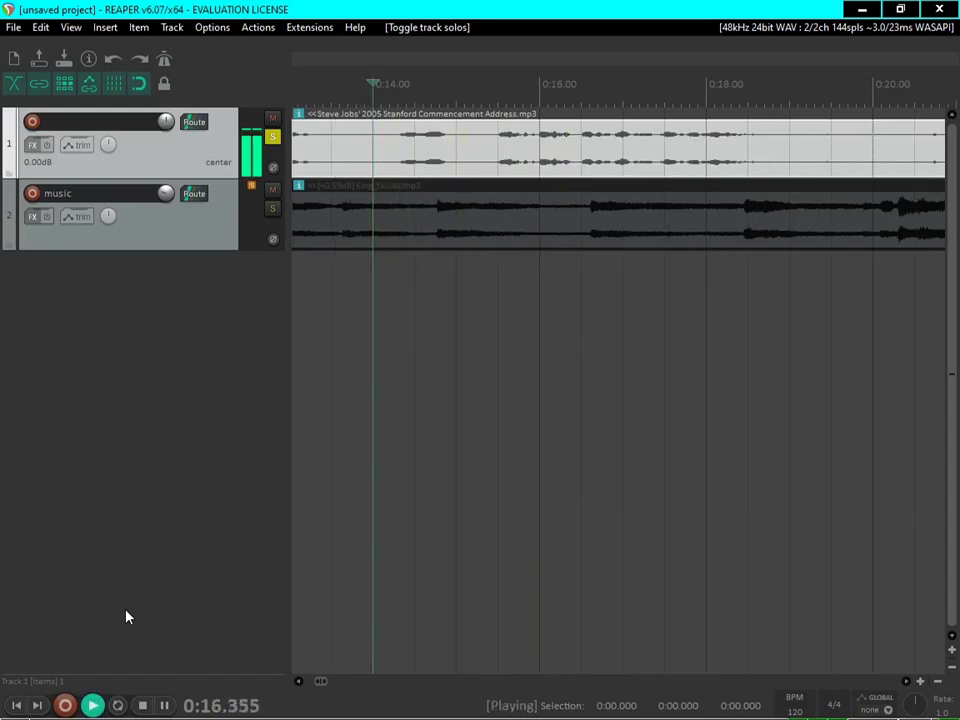
key("space")
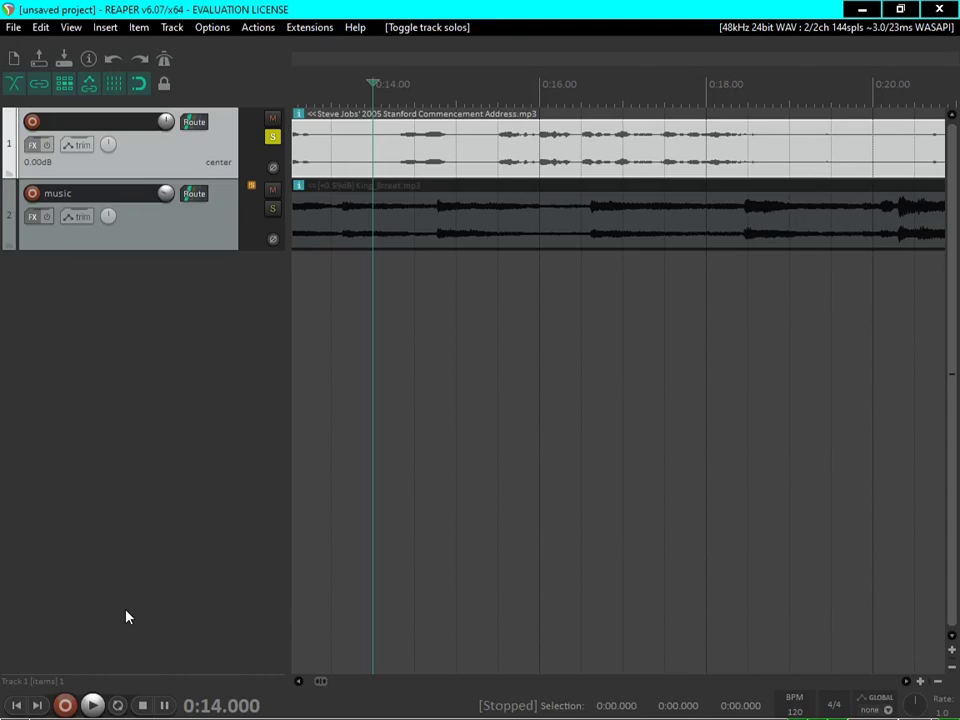
key("Home")
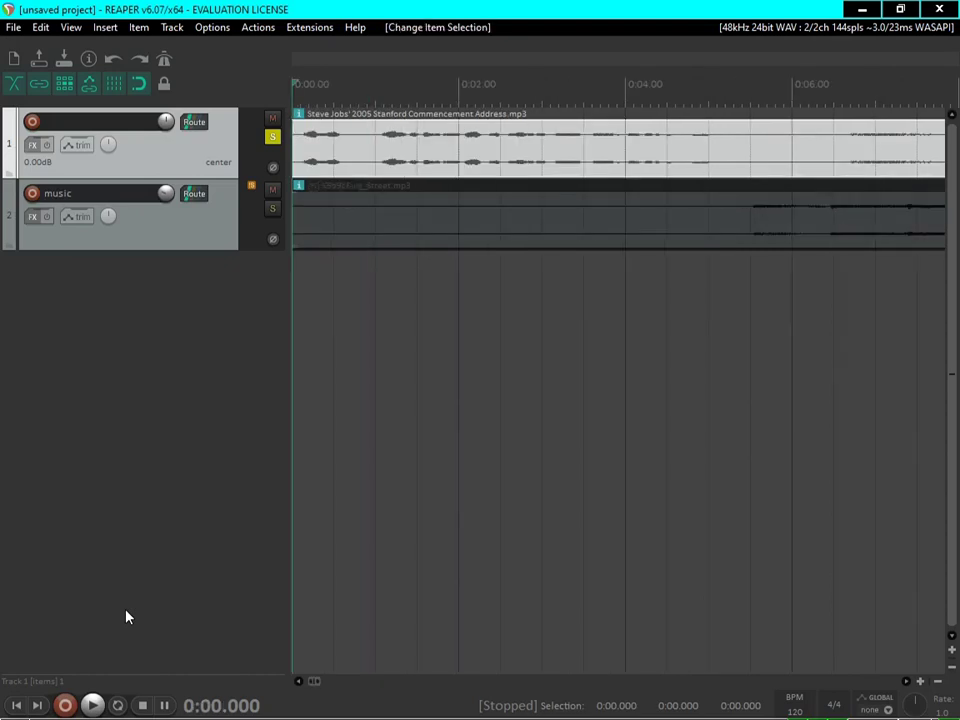
key("space")
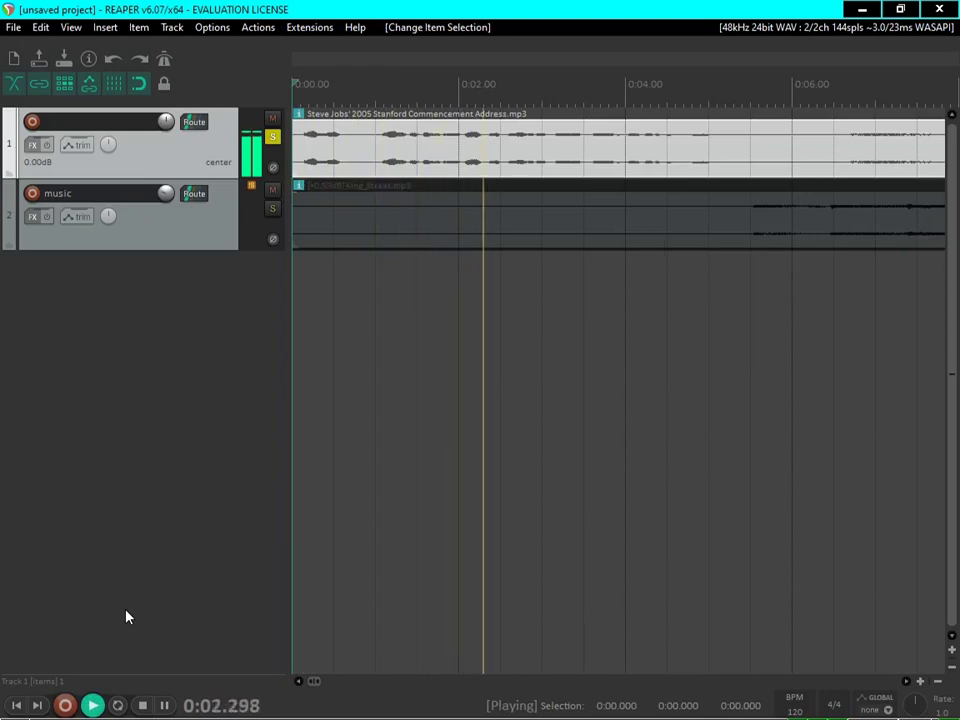
key("space")
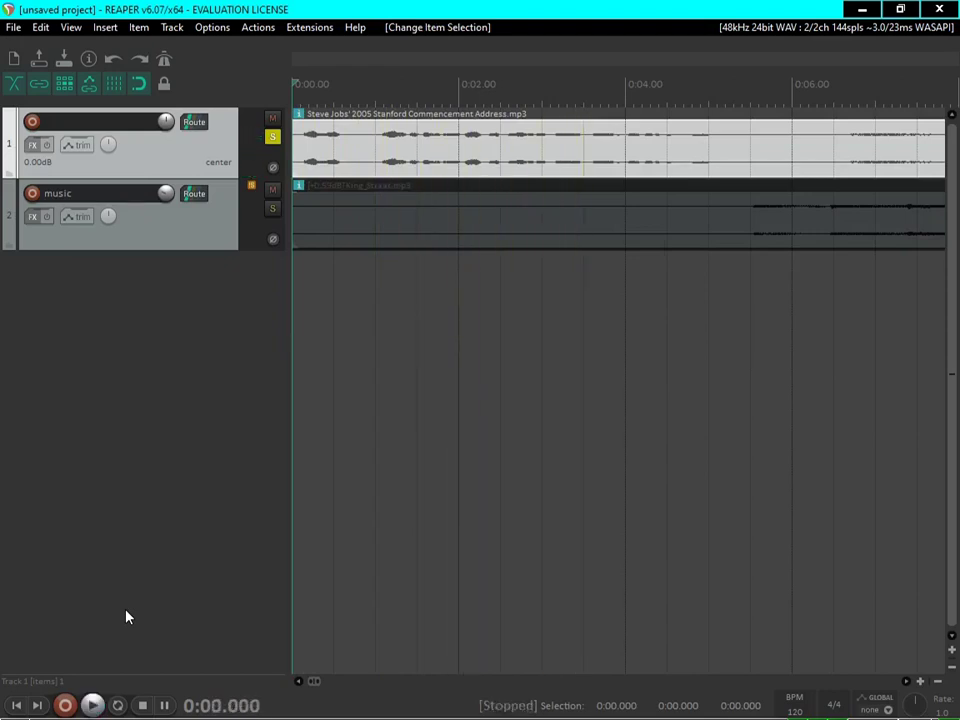
Briefly play the speech item on track 1 from the project start and delete the item.
key("space")
key("space")
key("Delete")
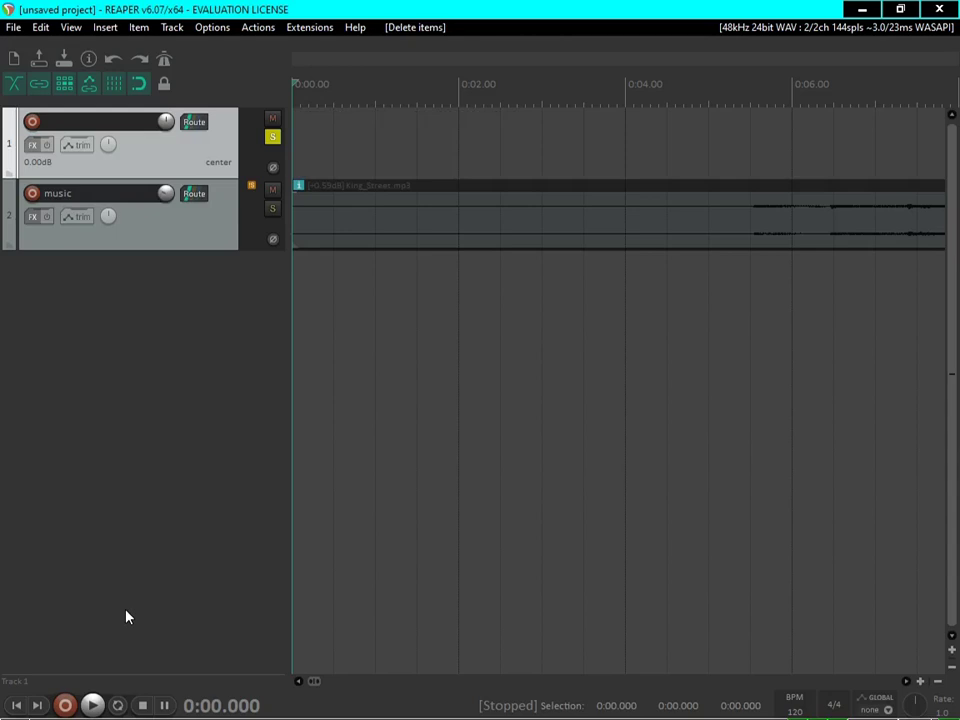
Import Steve Jobs' 2005 Stanford Commencement Address.mp3 from Documents onto track 1 at 0:00.000 and return to the project start.
key("Insert")
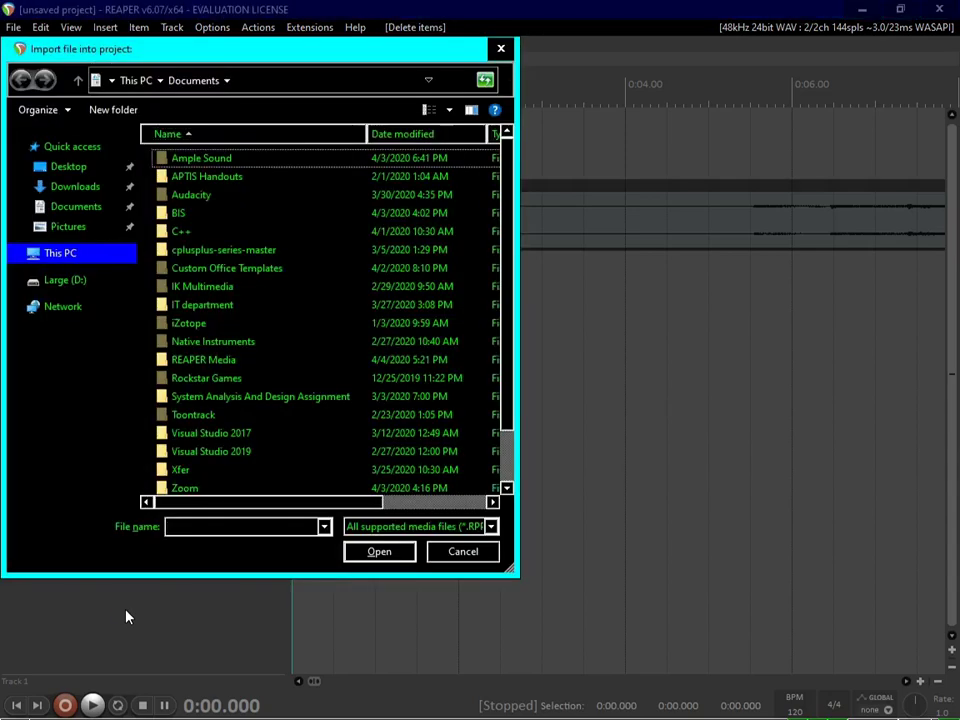
key("s")
key("t")
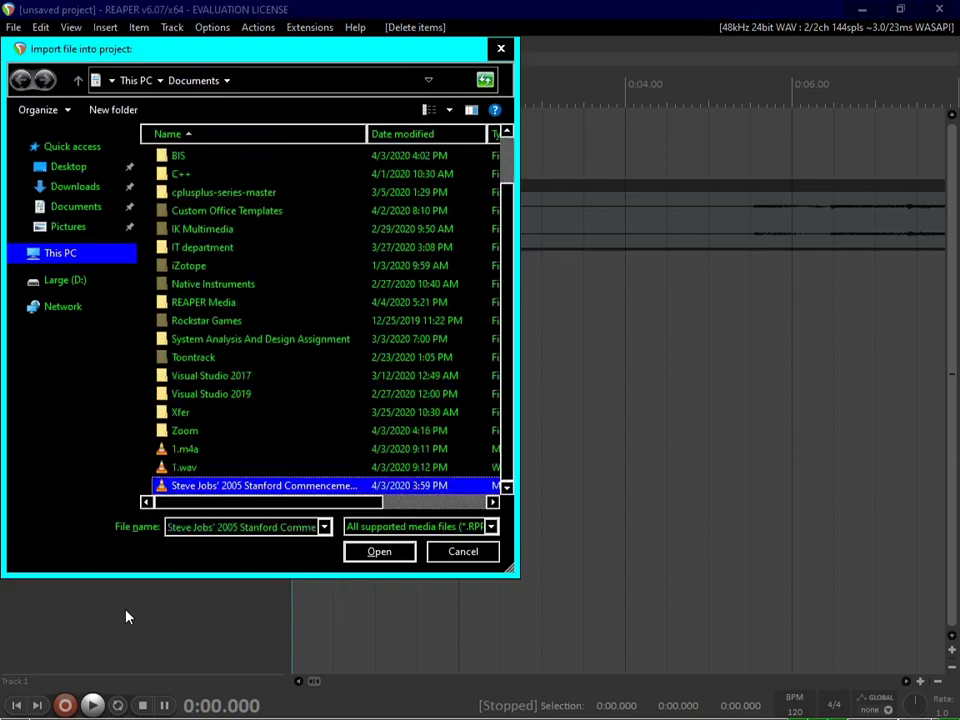
key("Return")
key("Home")
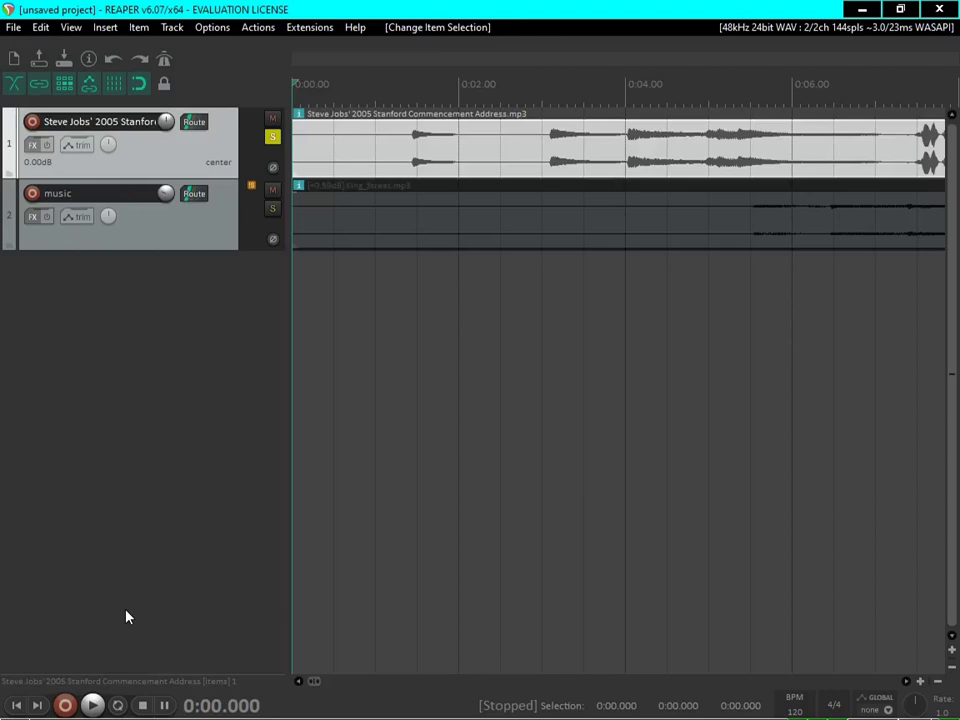
Play the speech from the project start, move the edit cursor to its first transient at 0:01.457 and audition it from there.
key("space")
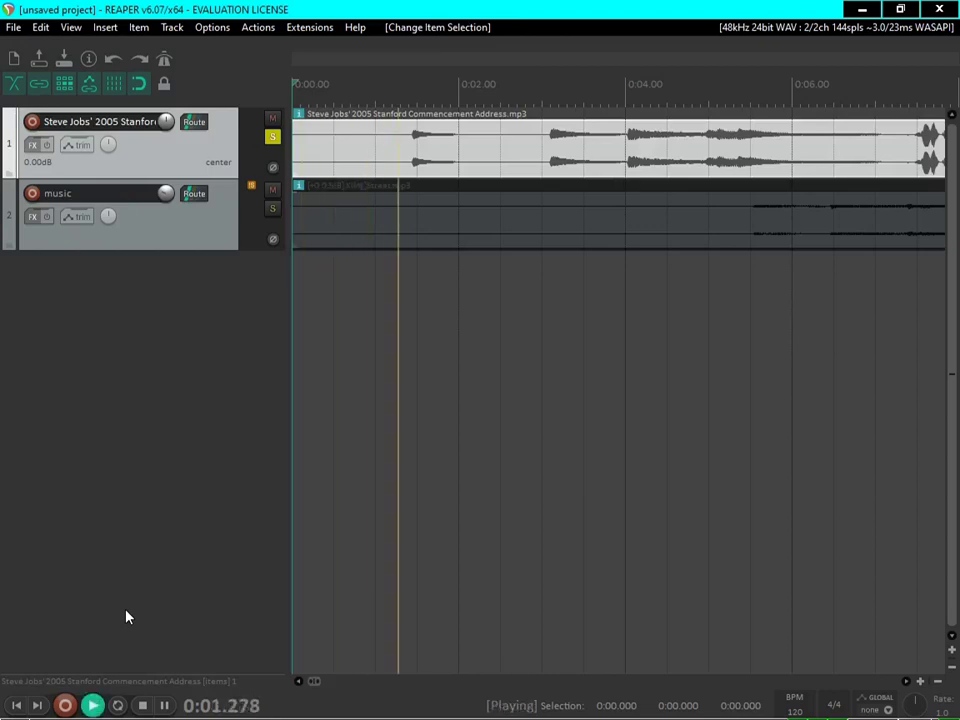
key("space")
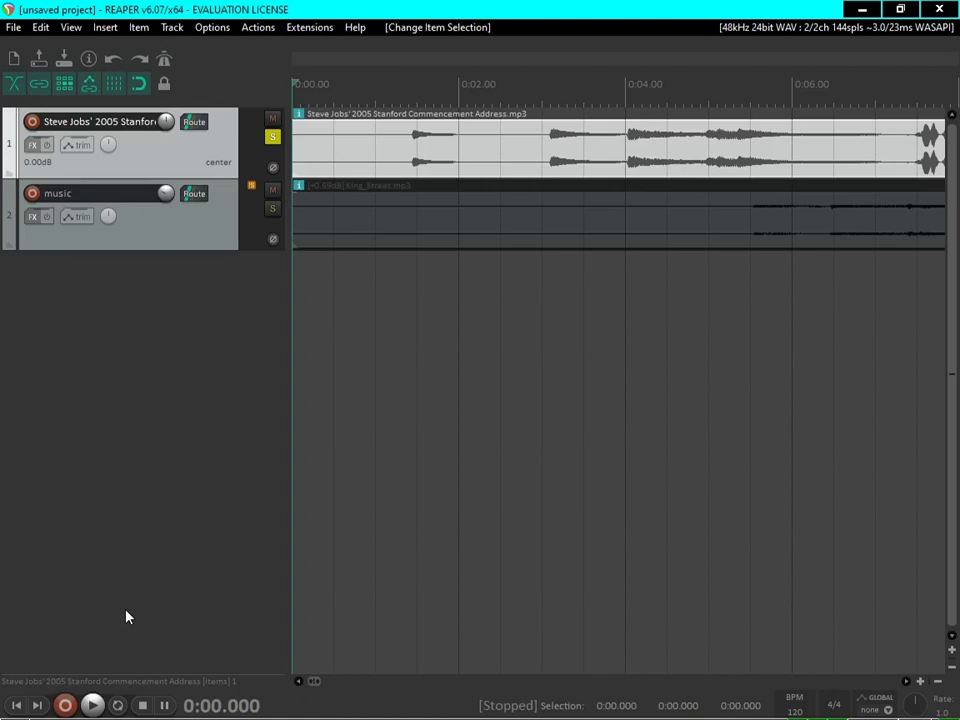
key("Tab")
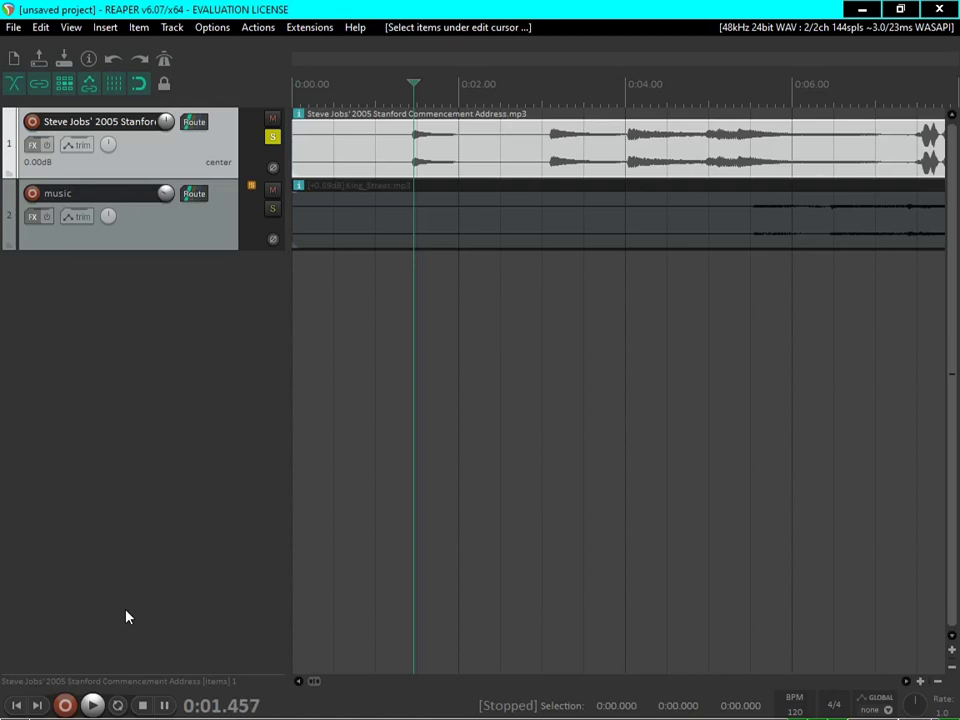
key("space")
key("space")
key("space")
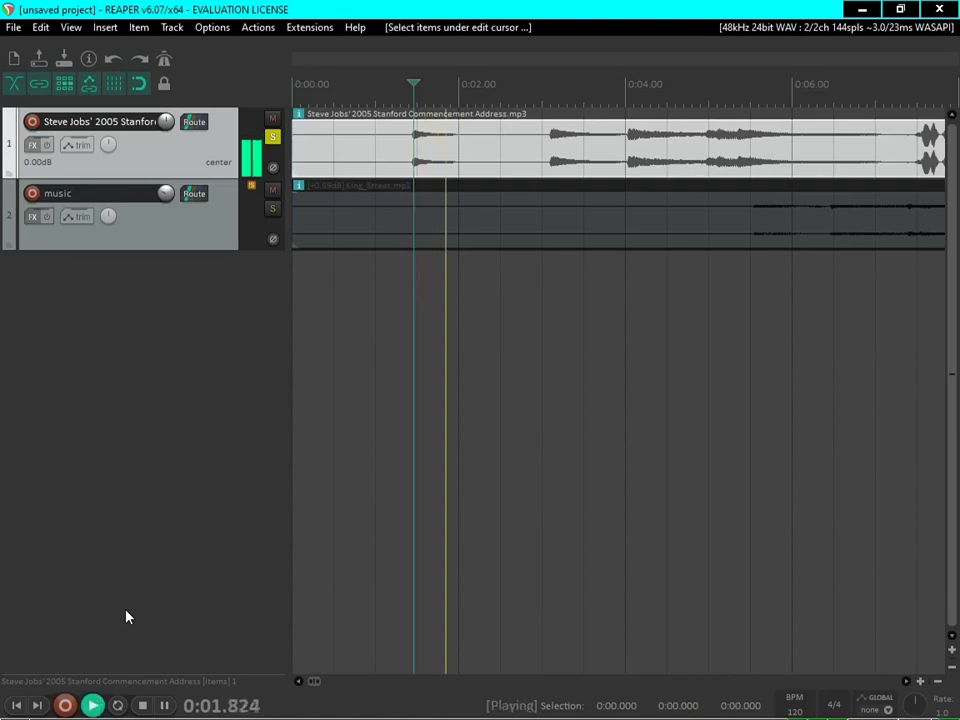
key("space")
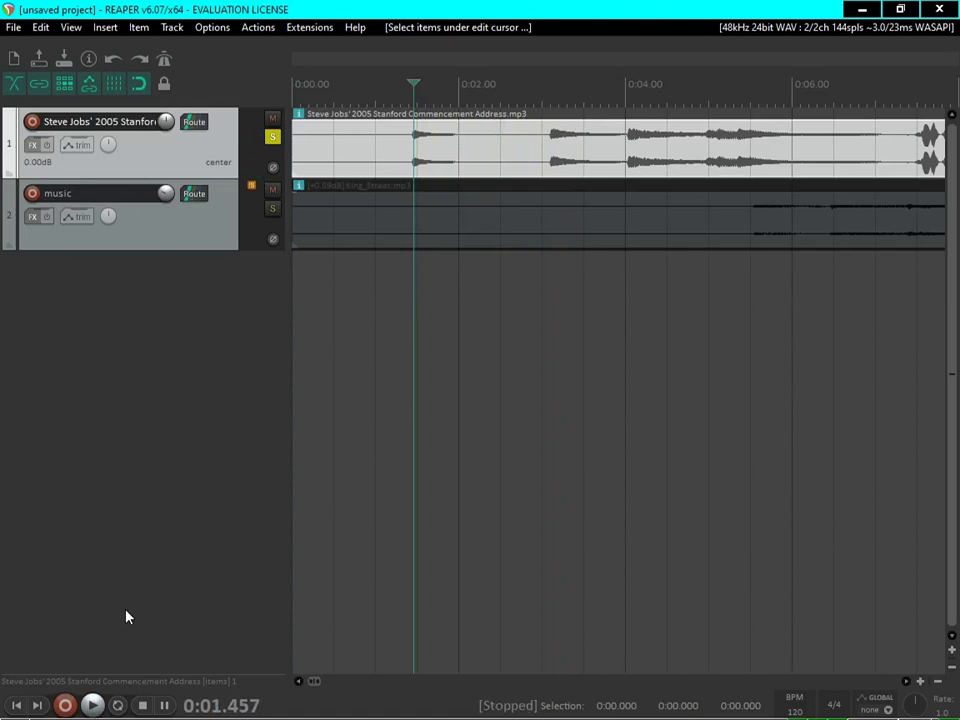
Move the edit cursor through further transients of the speech to 0:11.110 and 0:21.090, auditioning the audio along the way.
key("space")
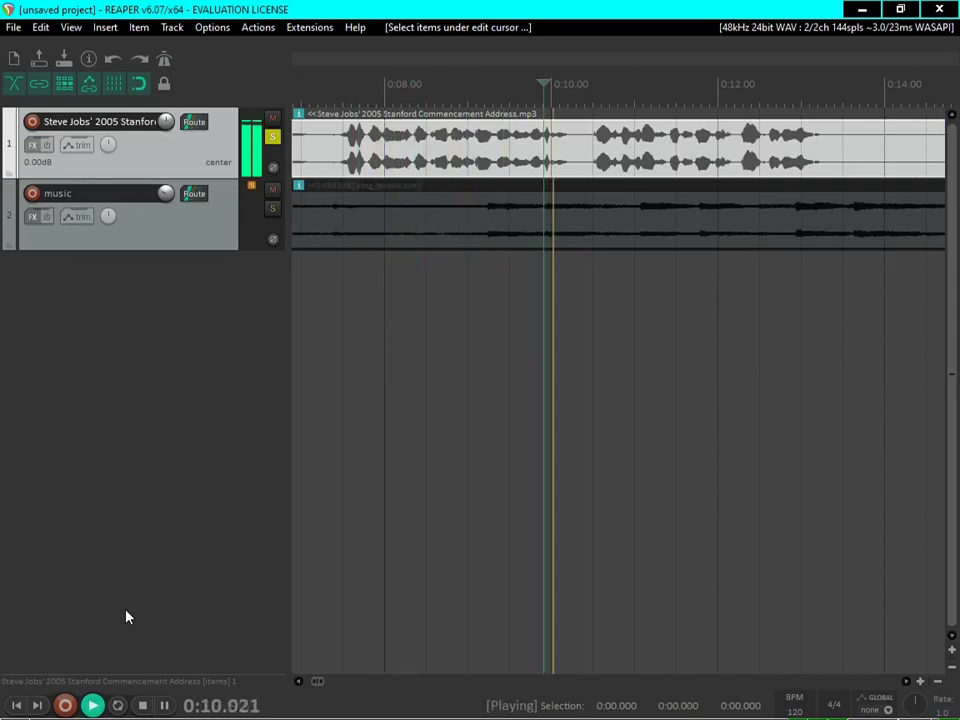
key("space")
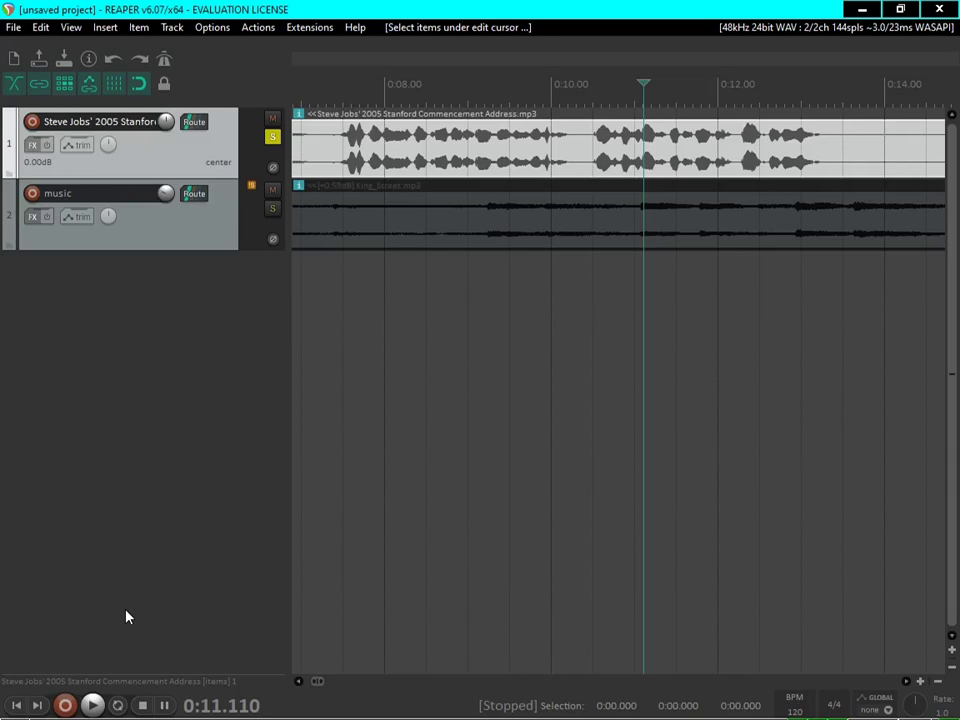
key("space")
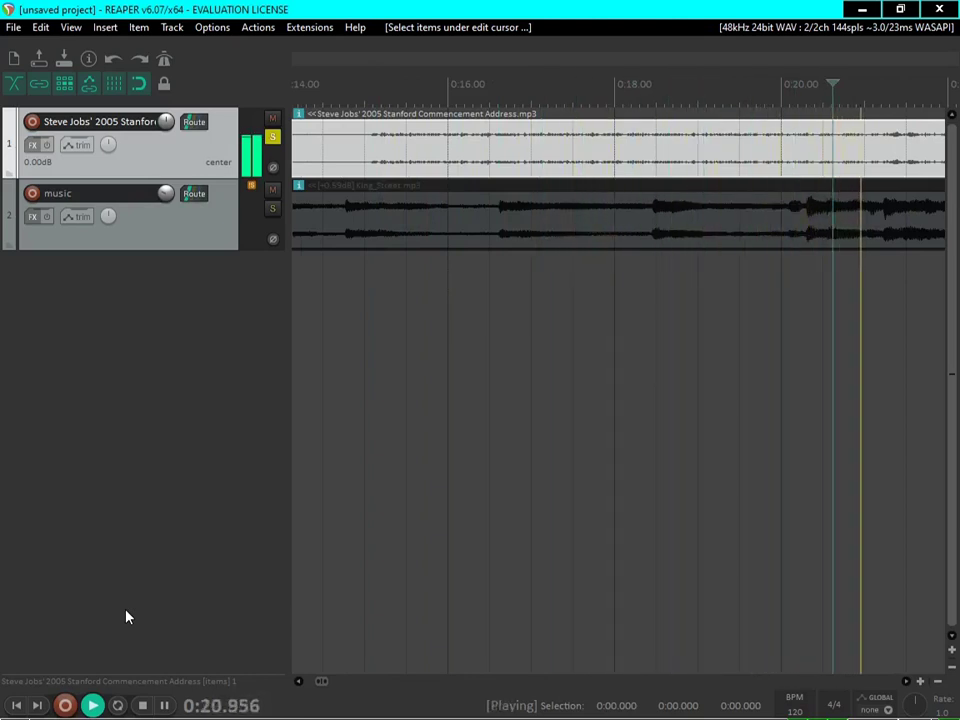
key("space")
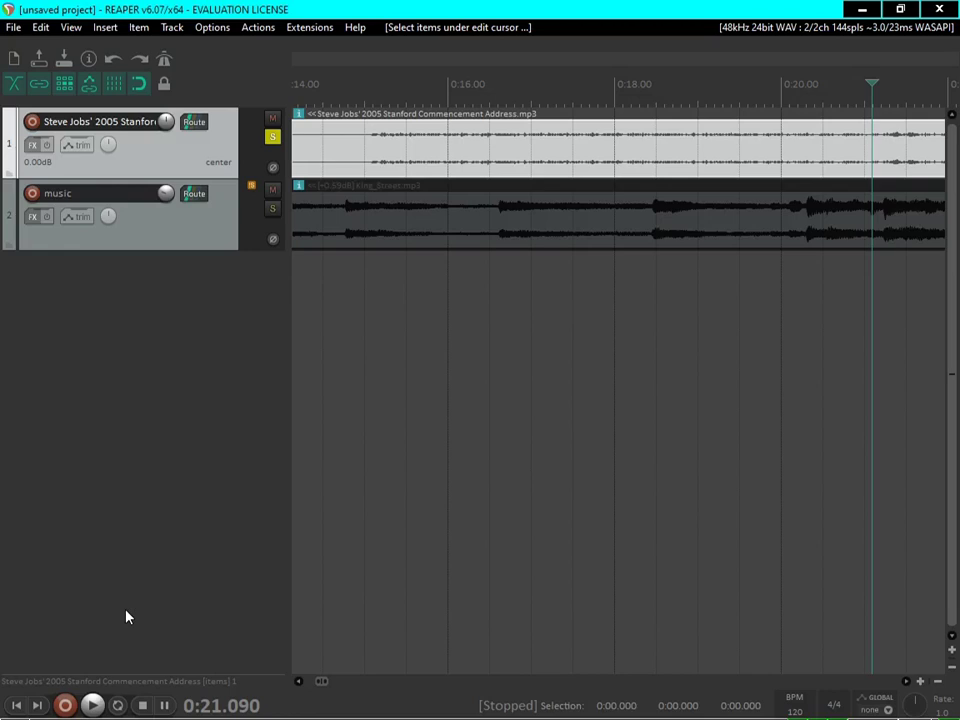
key("alt")
key("alt")
key("alt")
key("alt")
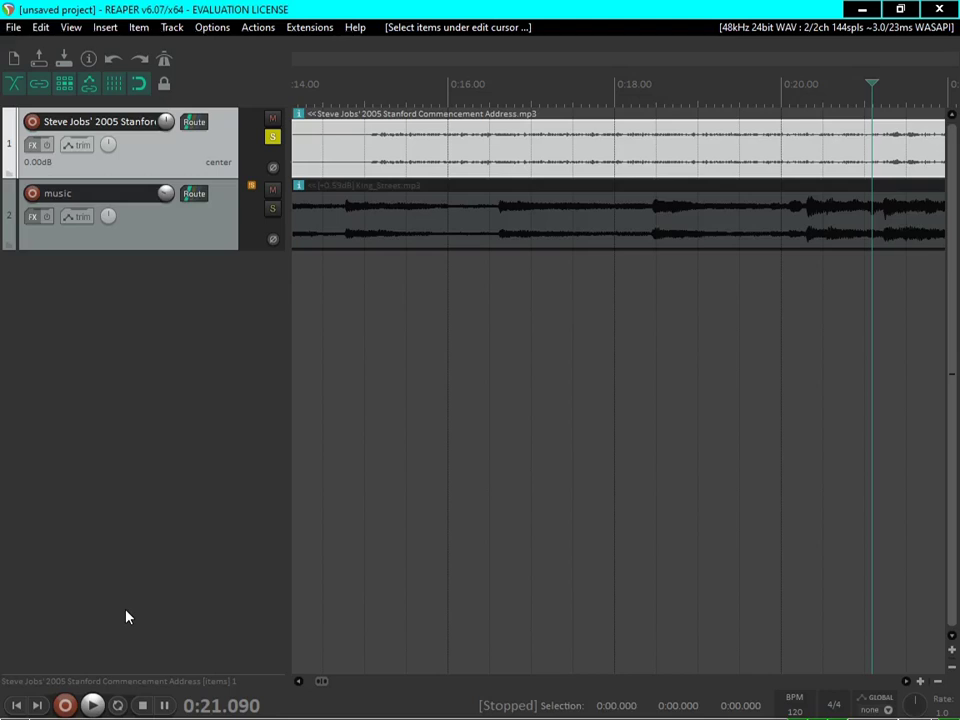